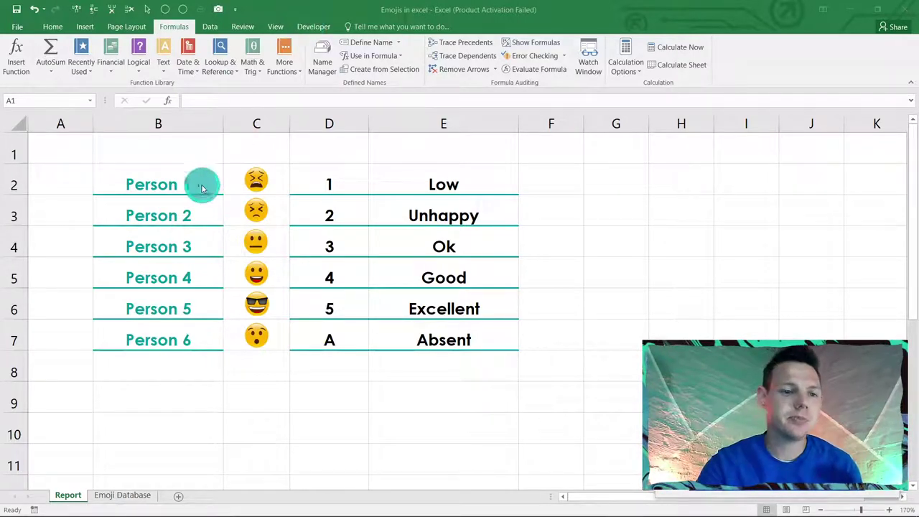
- Demonstrate Person 1's rating list by choosing 2, 3, 4, 5, A and finally 1 again, and show the formula in E2
left_click(178, 169)
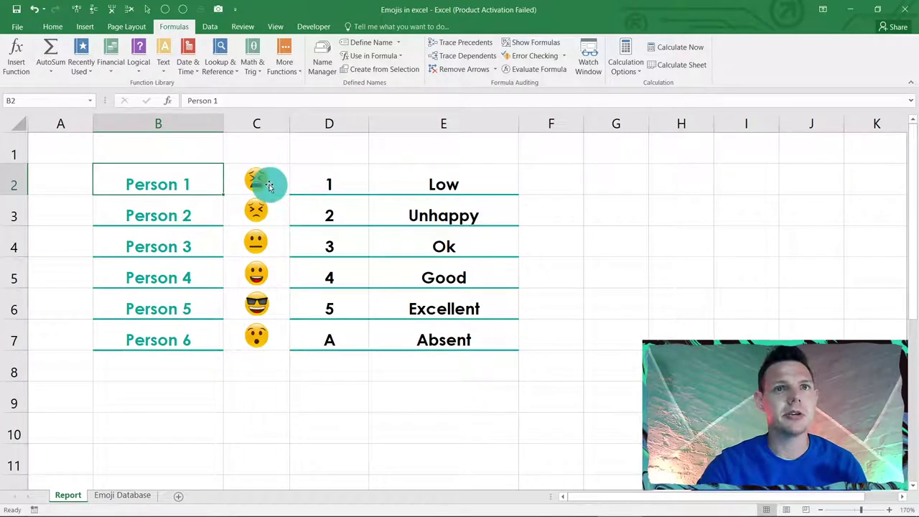
left_click(323, 185)
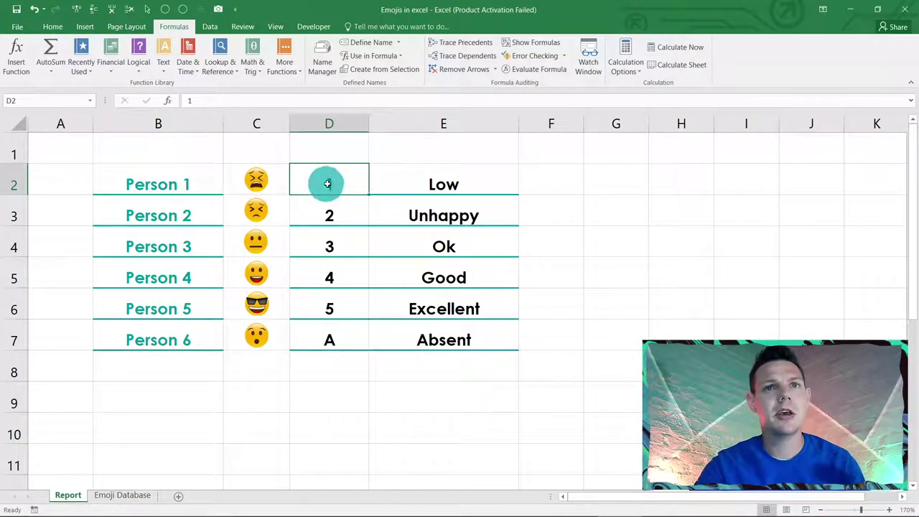
left_click(373, 191)
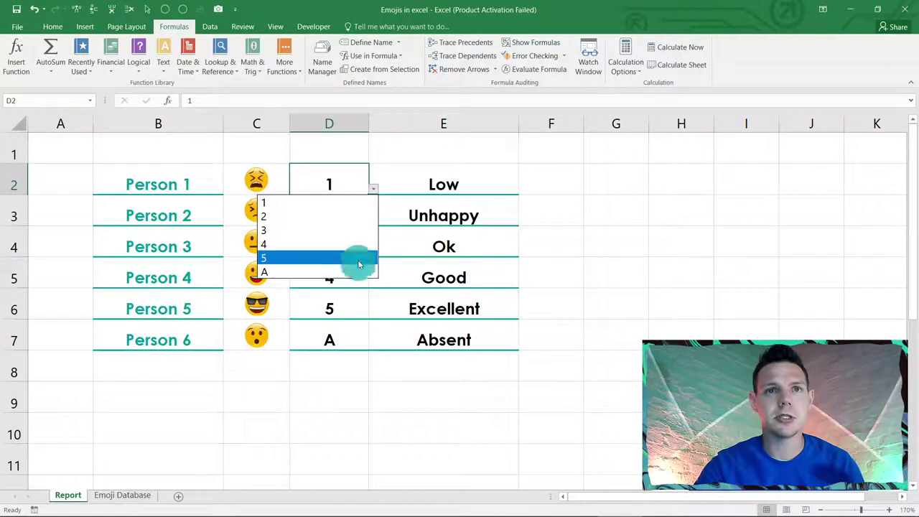
left_click(349, 216)
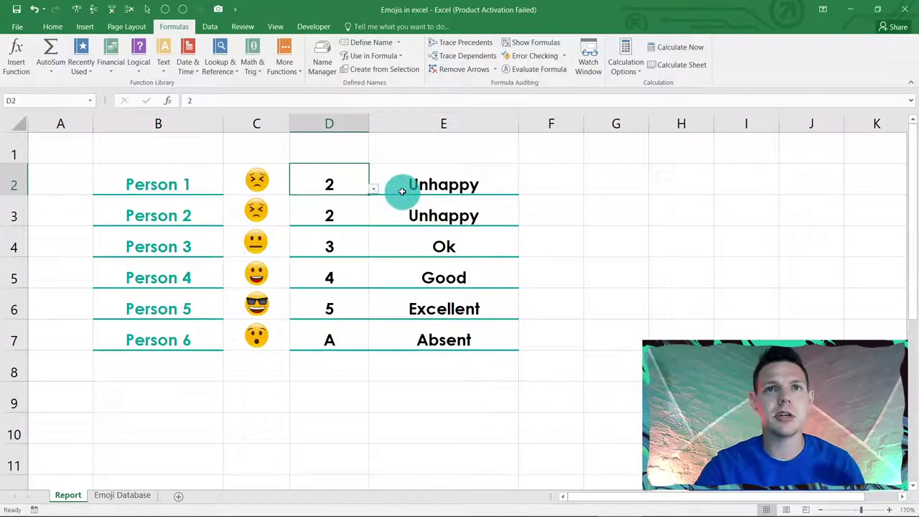
left_click(374, 189)
left_click(363, 229)
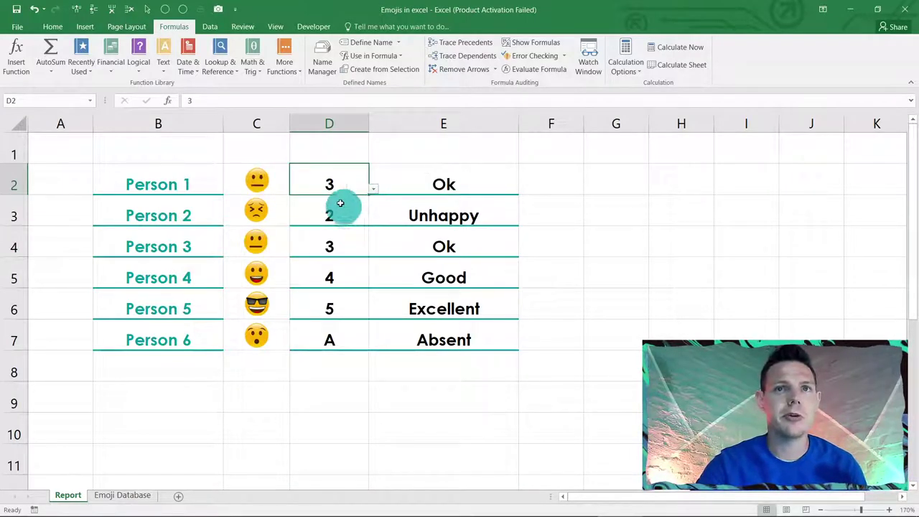
left_click(372, 188)
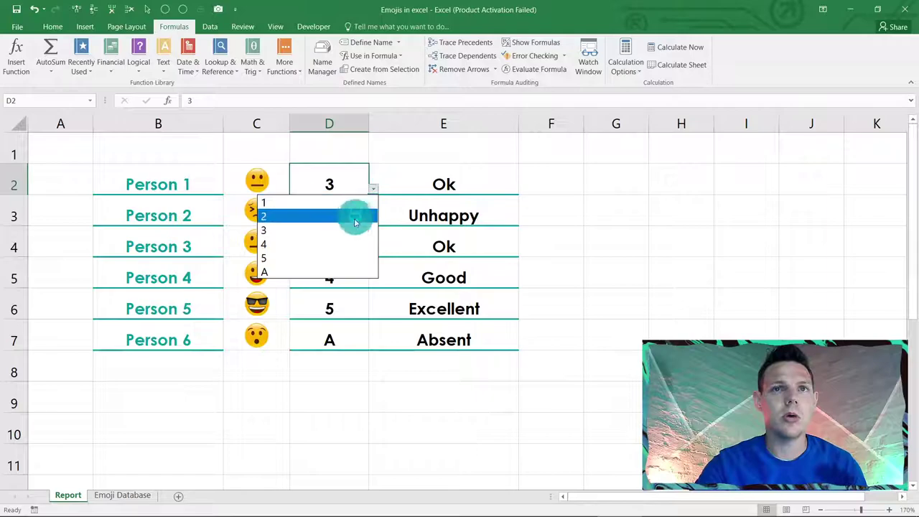
left_click(351, 243)
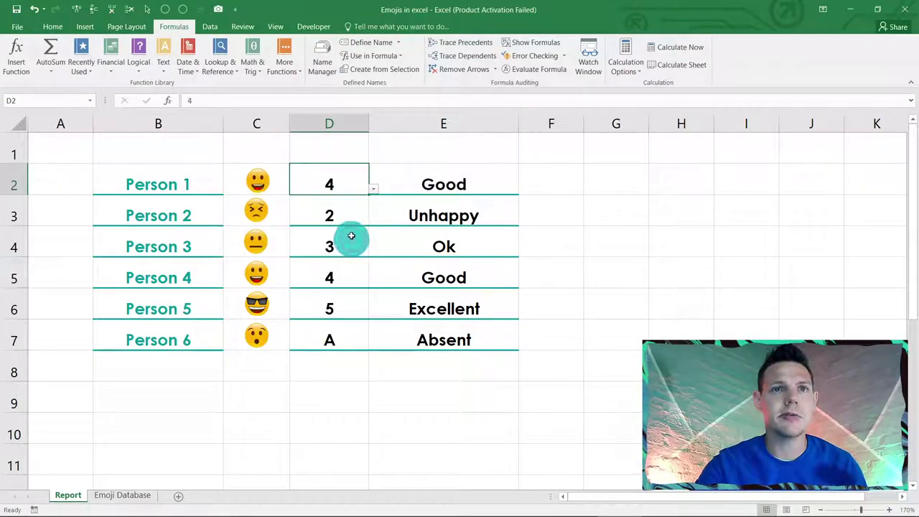
left_click(372, 189)
left_click(343, 251)
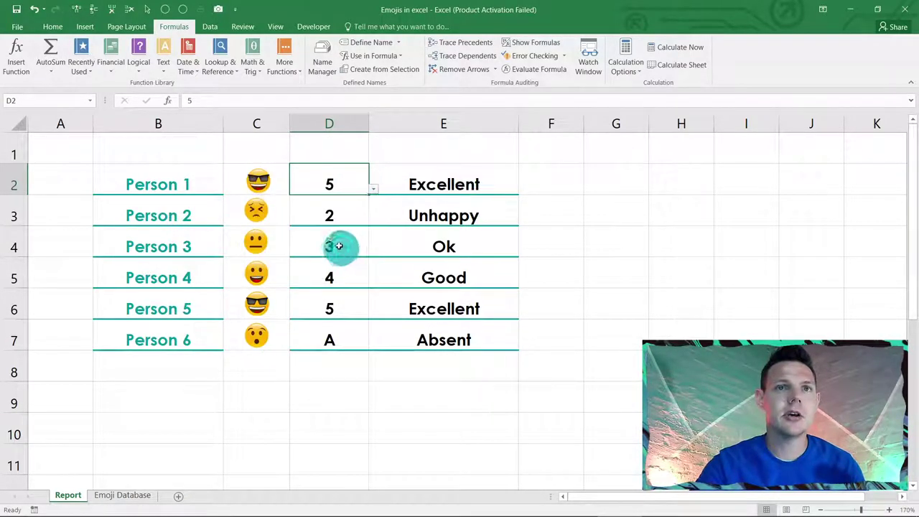
left_click(372, 192)
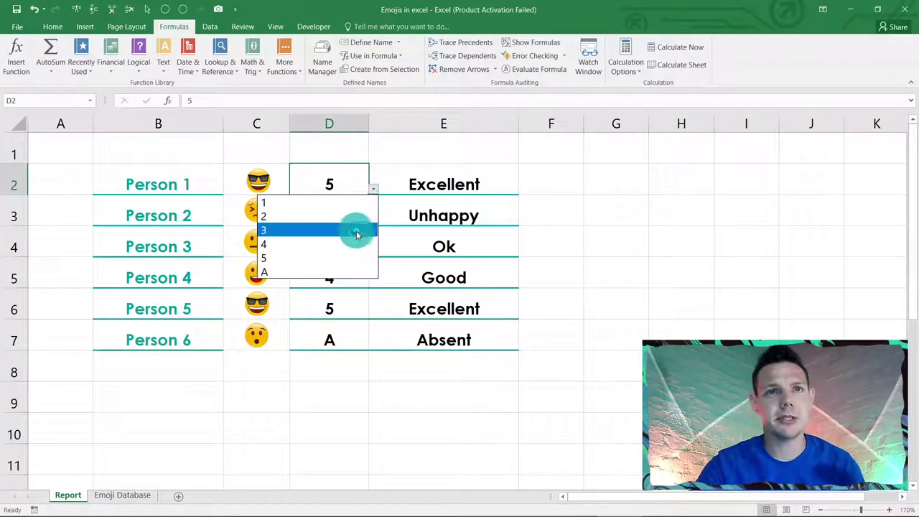
left_click(356, 268)
left_click(371, 190)
left_click(365, 200)
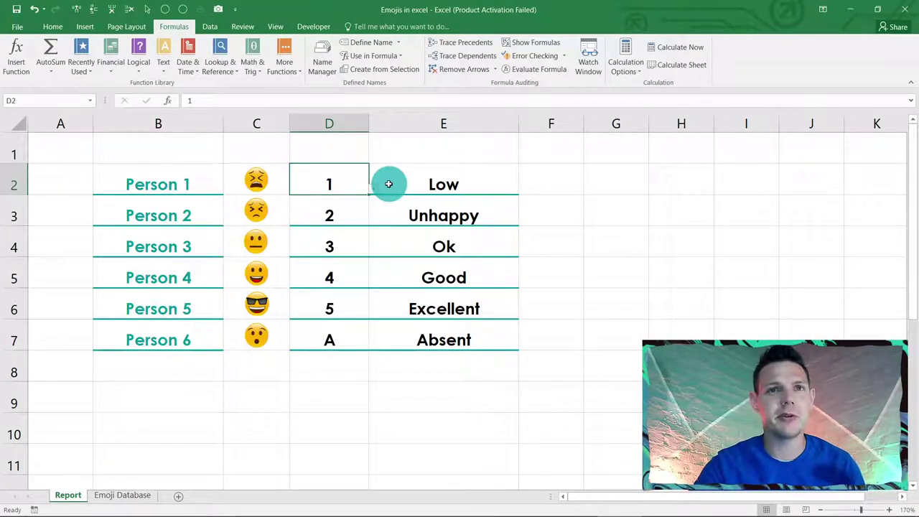
left_click(388, 184)
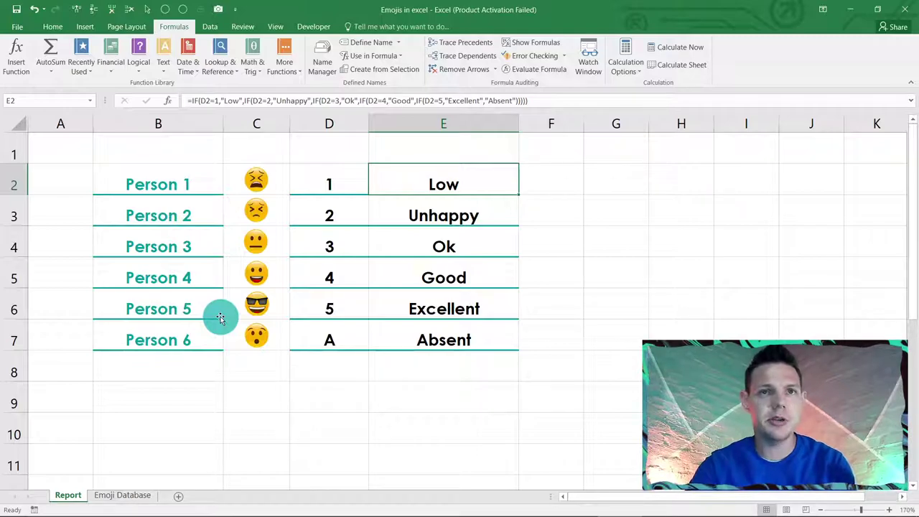
- Switch to the Book1 workbook and rename Sheet1 as Report and Sheet2 as Emoji Database
mouse_move(237, 511)
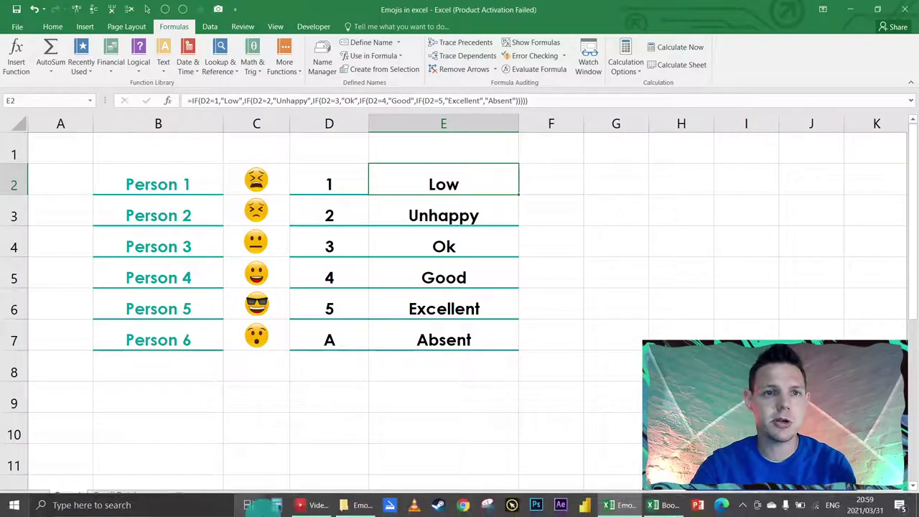
left_click(675, 505)
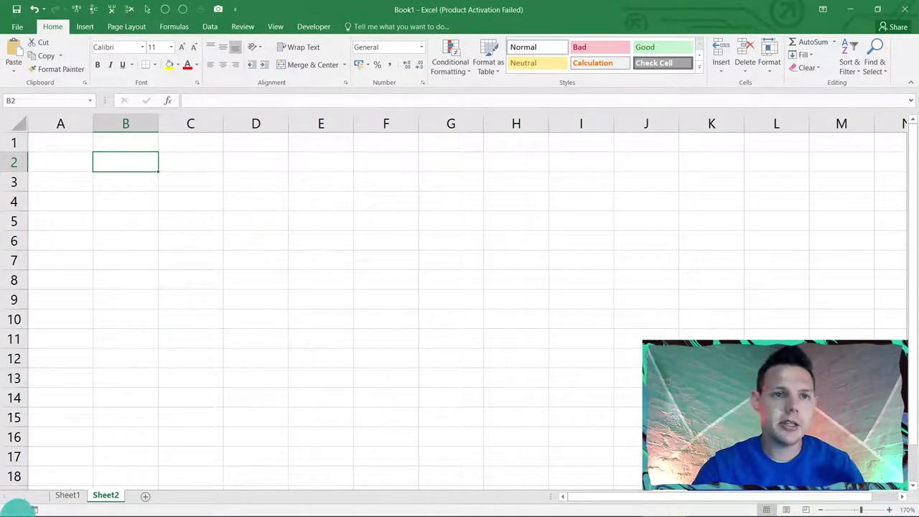
mouse_move(62, 506)
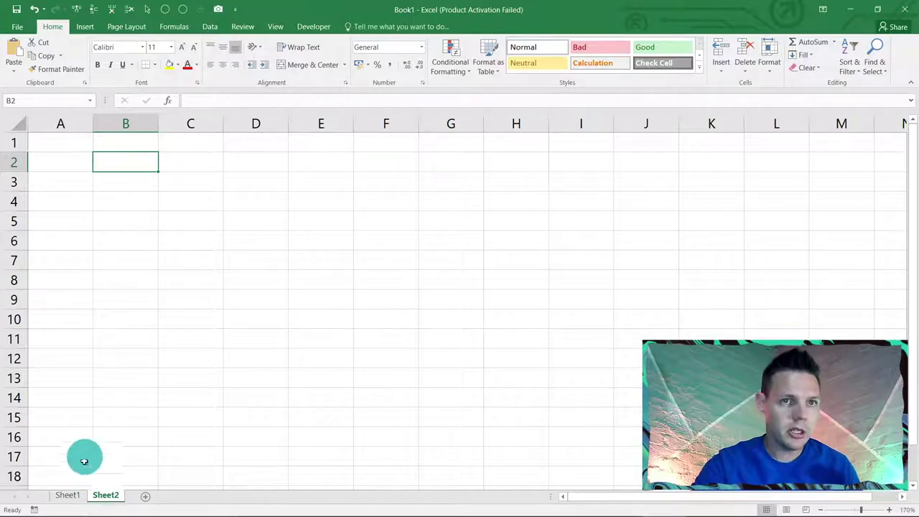
left_click(75, 496)
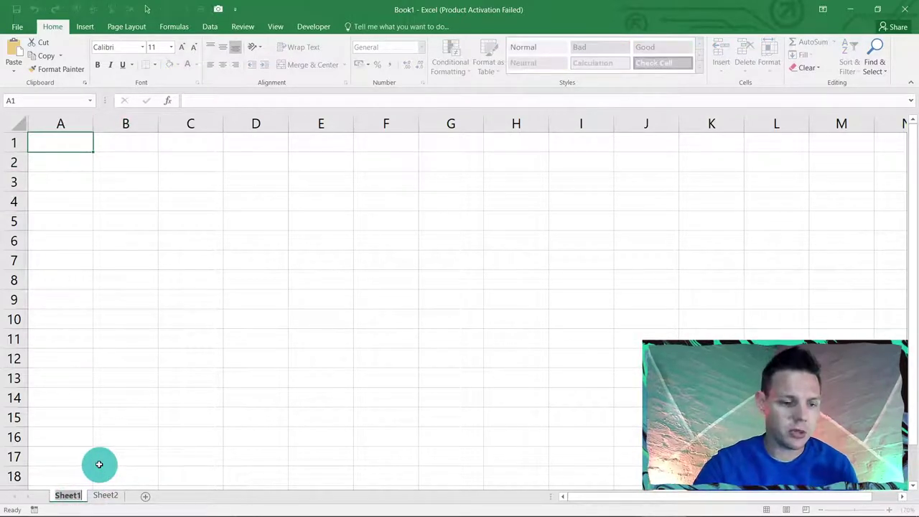
key("alt+h")
type("orR")
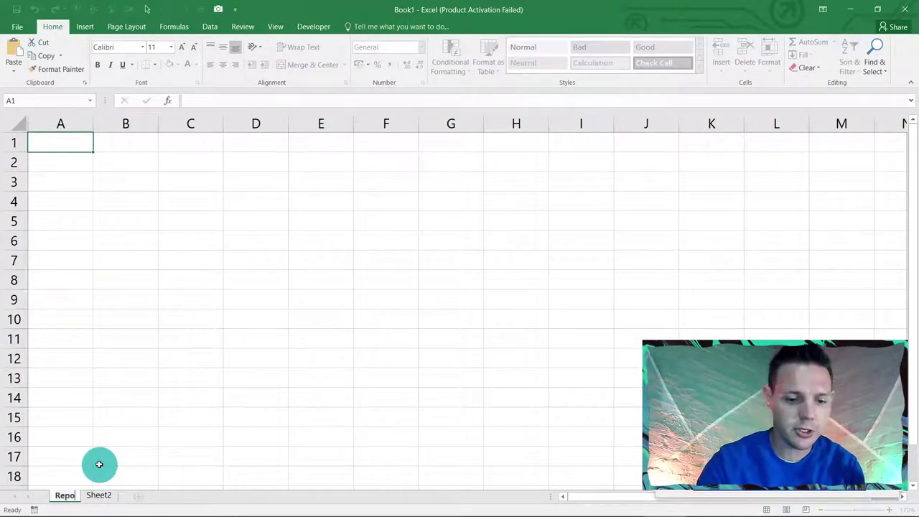
left_click(109, 495)
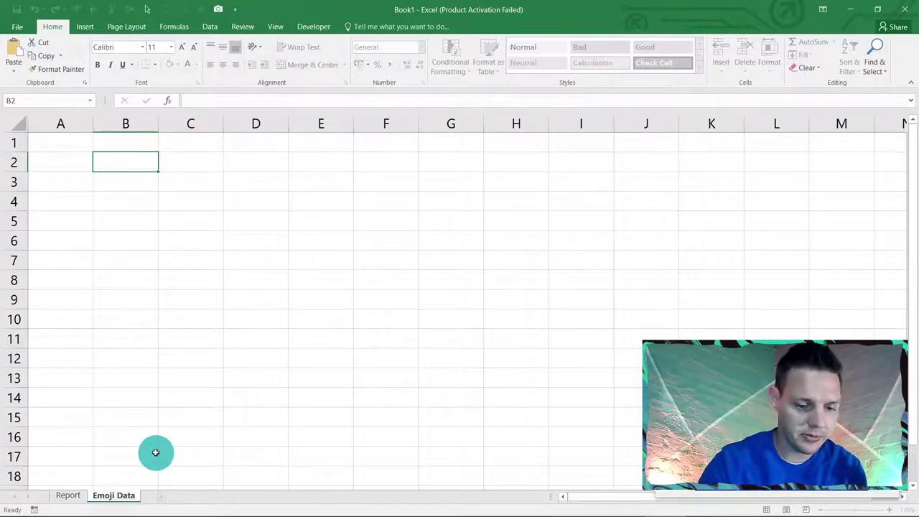
left_click(125, 356)
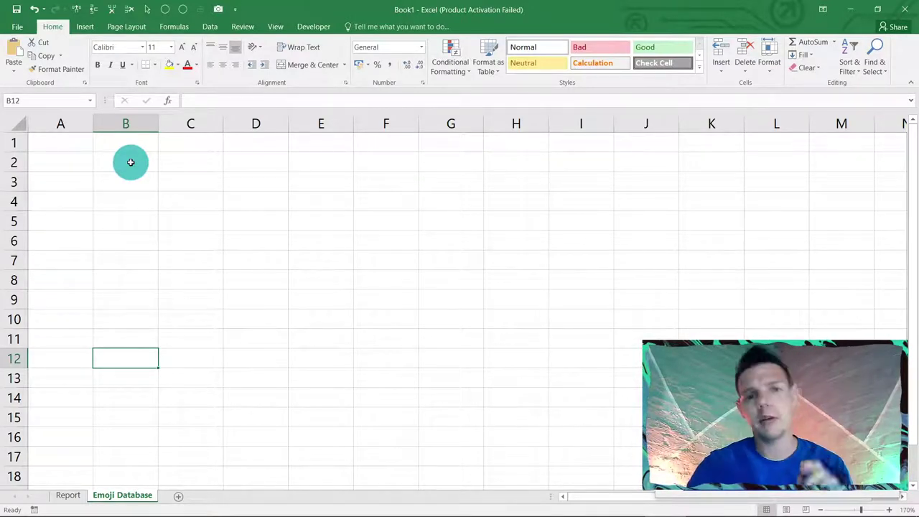
- Apply all borders to cells B2:B7 on the Emoji Database sheet and make rows 2 to 7 about twice as tall
left_click_drag(130, 162, 130, 188)
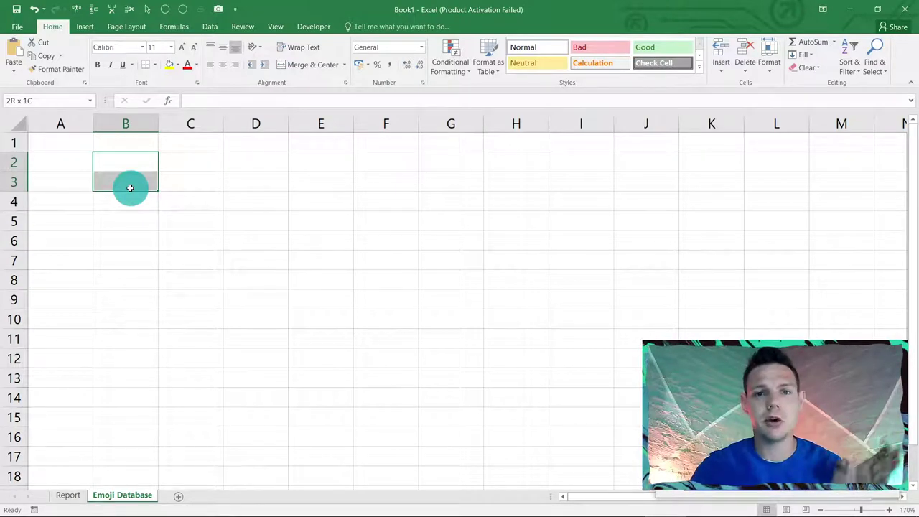
left_click_drag(124, 163, 127, 256)
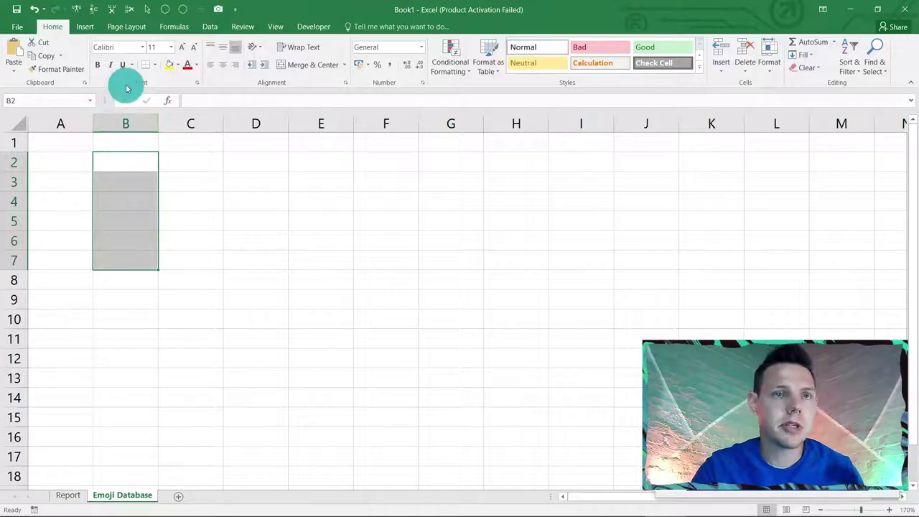
left_click(155, 66)
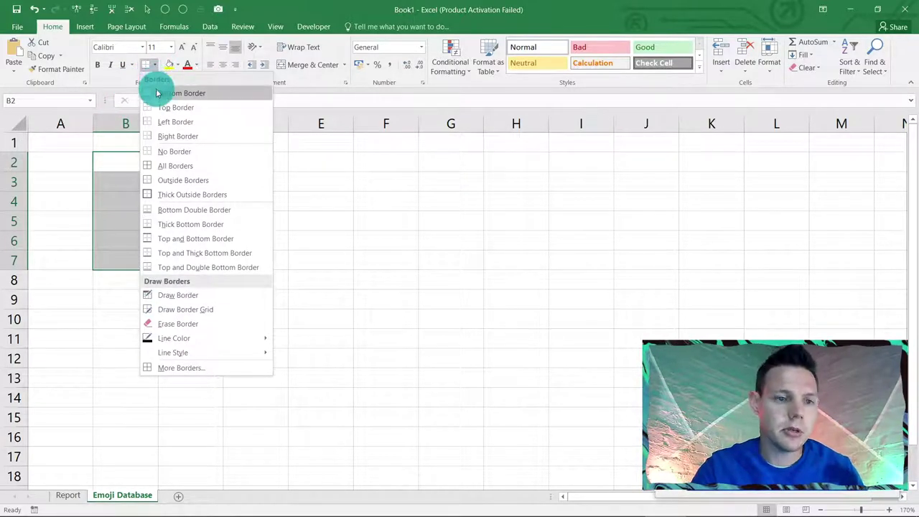
left_click(188, 165)
left_click(205, 224)
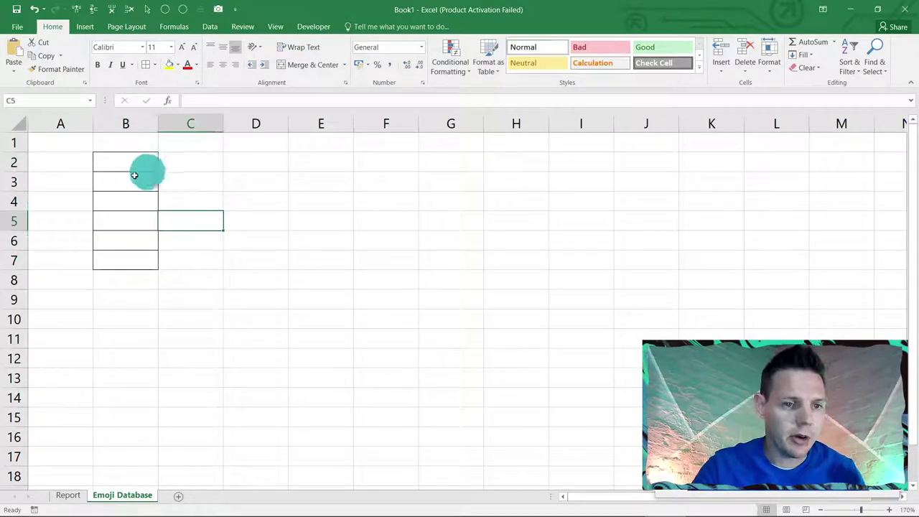
left_click_drag(13, 164, 23, 189)
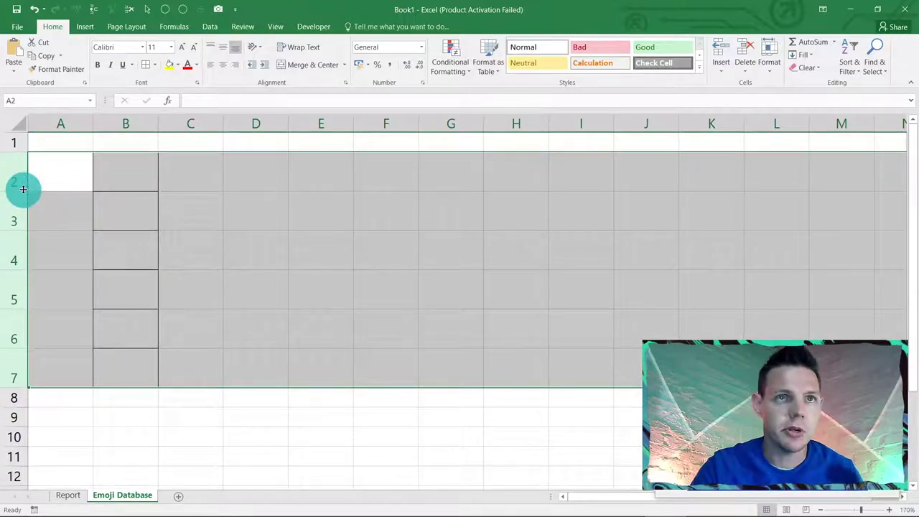
left_click(205, 222)
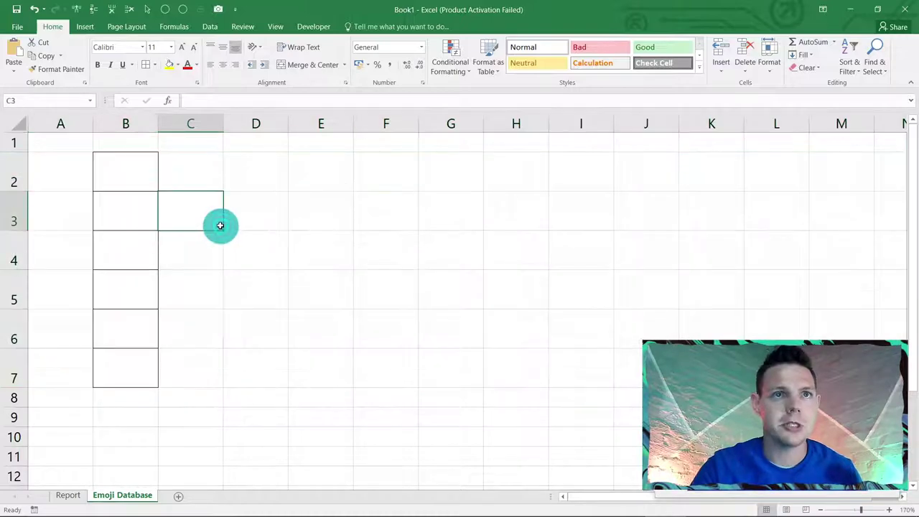
- Start inserting pictures from file at cell E4 and browse to the Desktop folder Emoji in excel > Pics & Icons
left_click(351, 235)
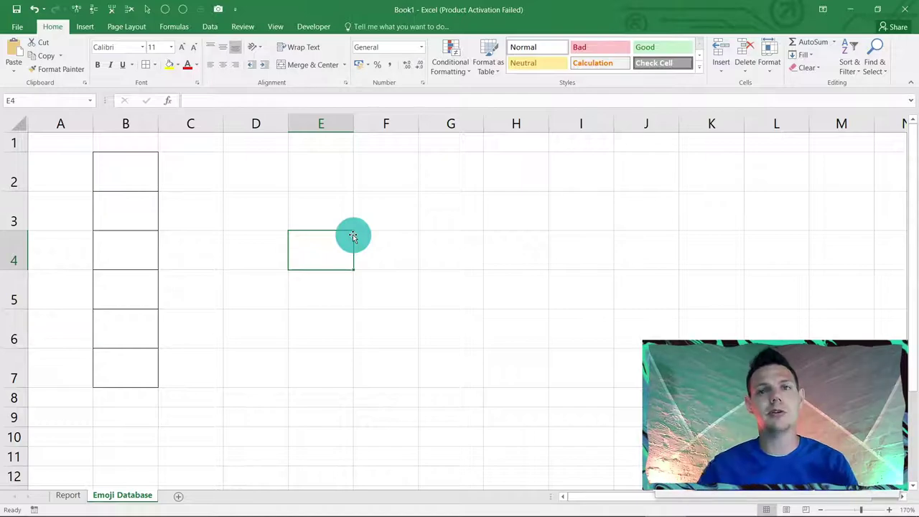
left_click(90, 27)
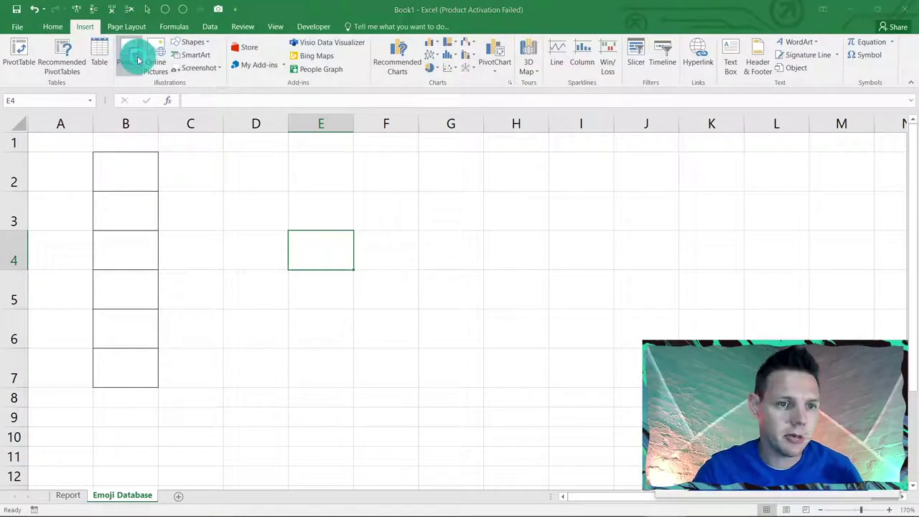
left_click(139, 59)
left_click(215, 136)
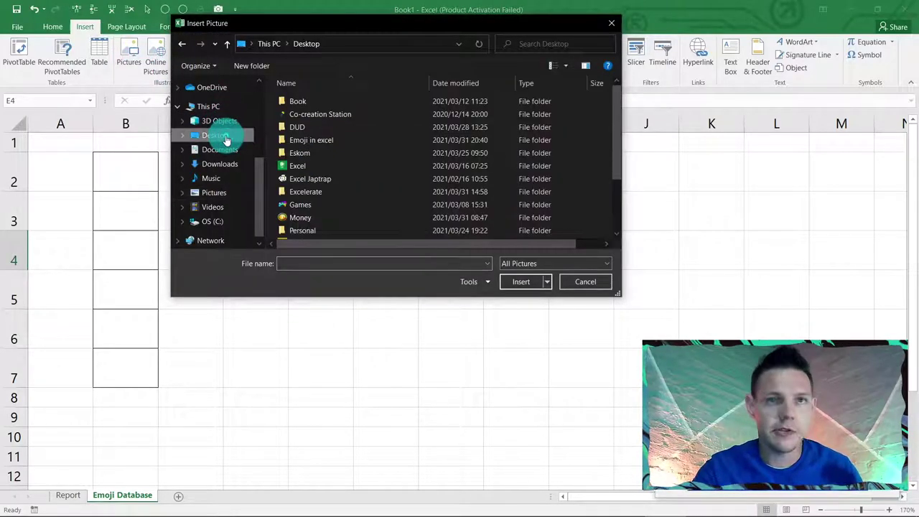
double_click(308, 140)
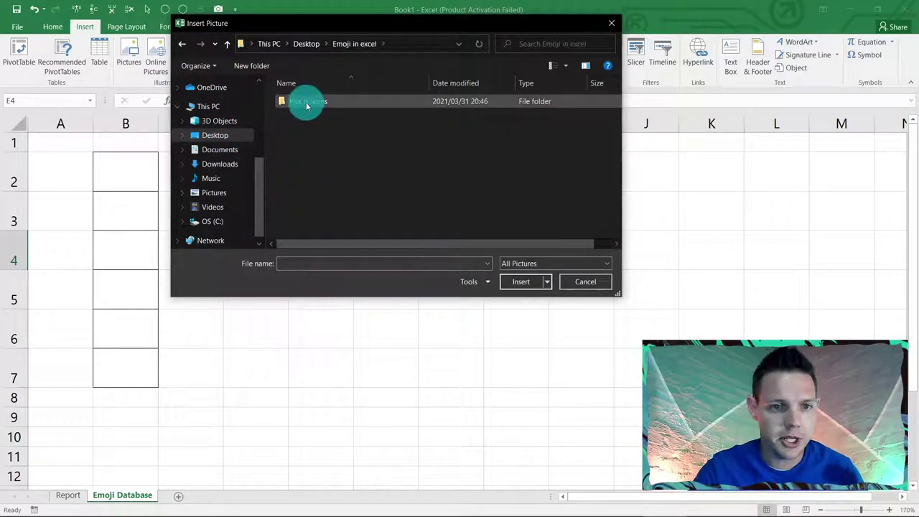
double_click(307, 102)
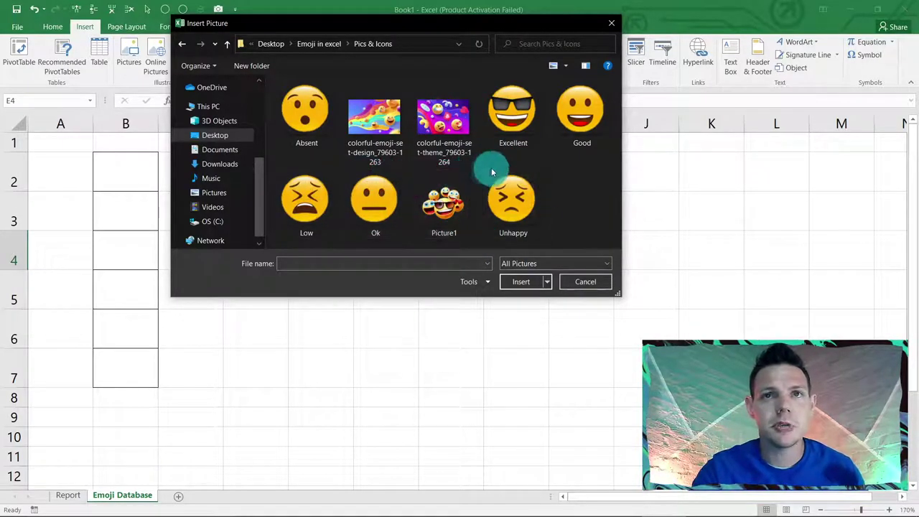
- Insert the Low, Unhappy, Ok, Good, Excellent and Absent emoji pictures together into the sheet
left_click(322, 200)
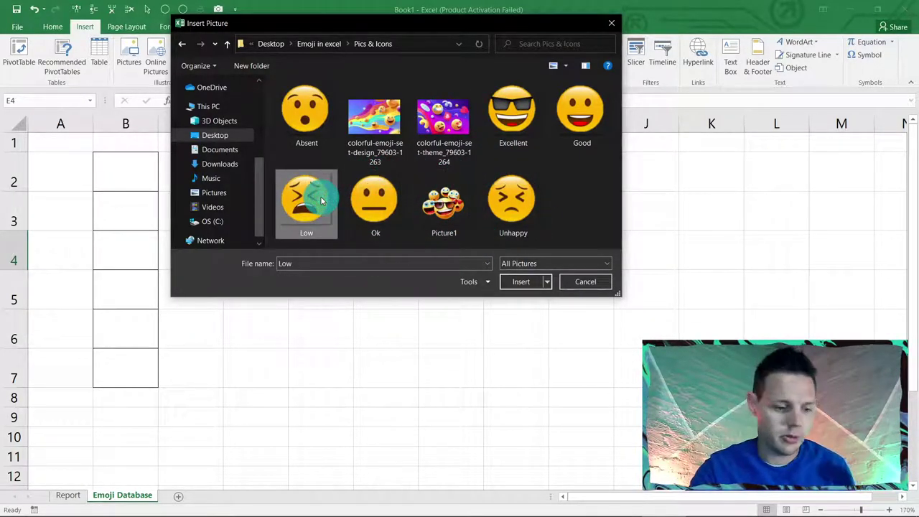
left_click(331, 192)
left_click(508, 197, "ctrl")
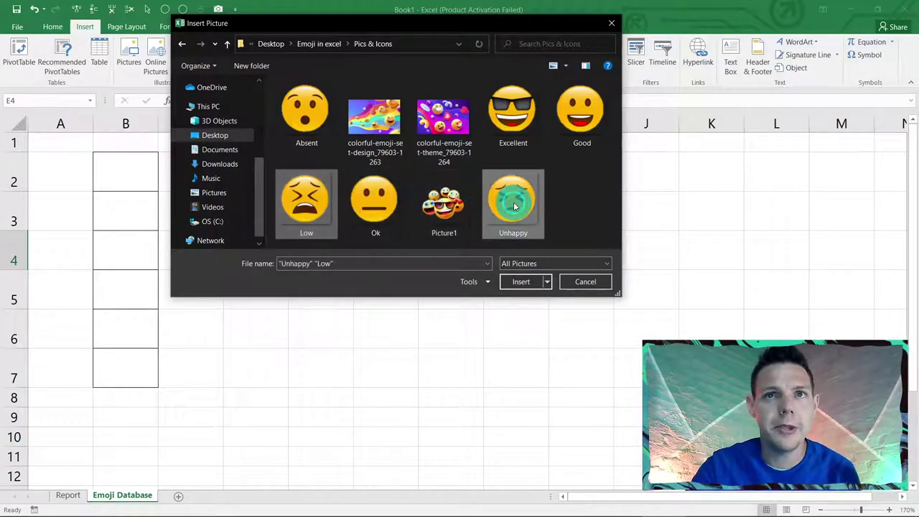
left_click(379, 208, "ctrl")
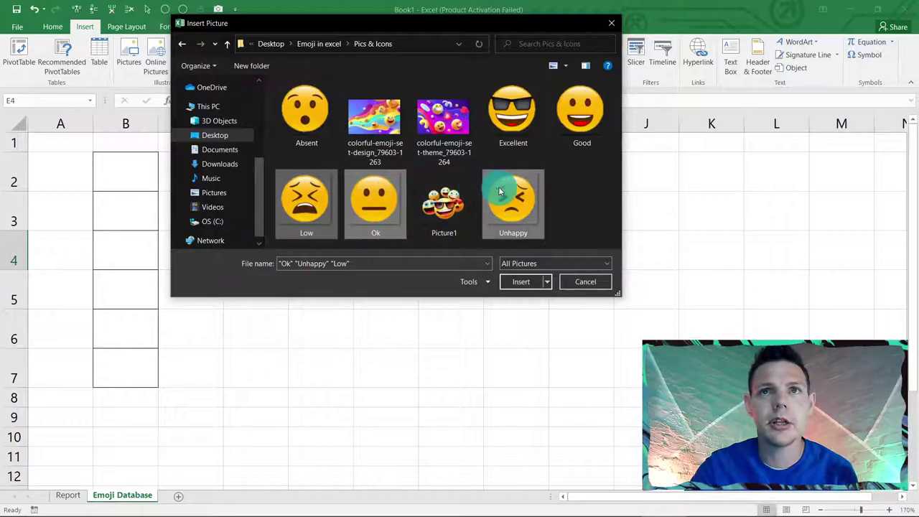
left_click(575, 118, "ctrl")
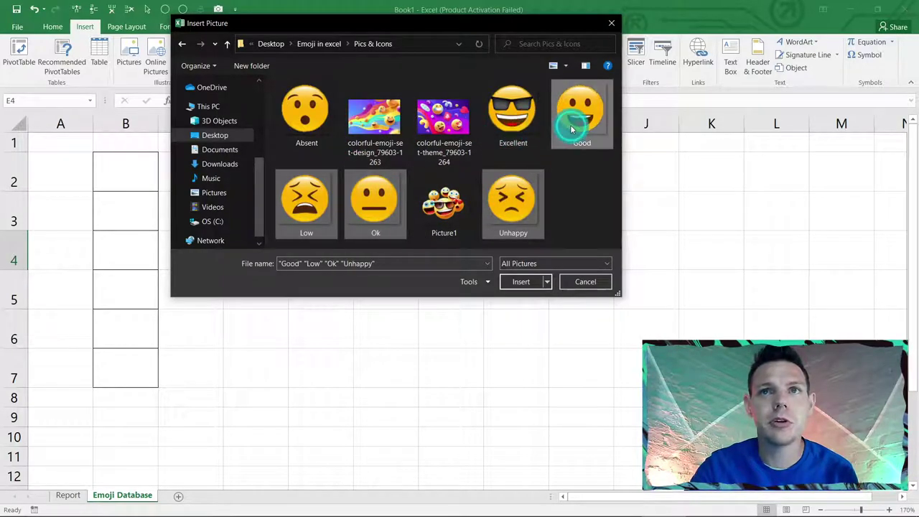
left_click(532, 127, "ctrl")
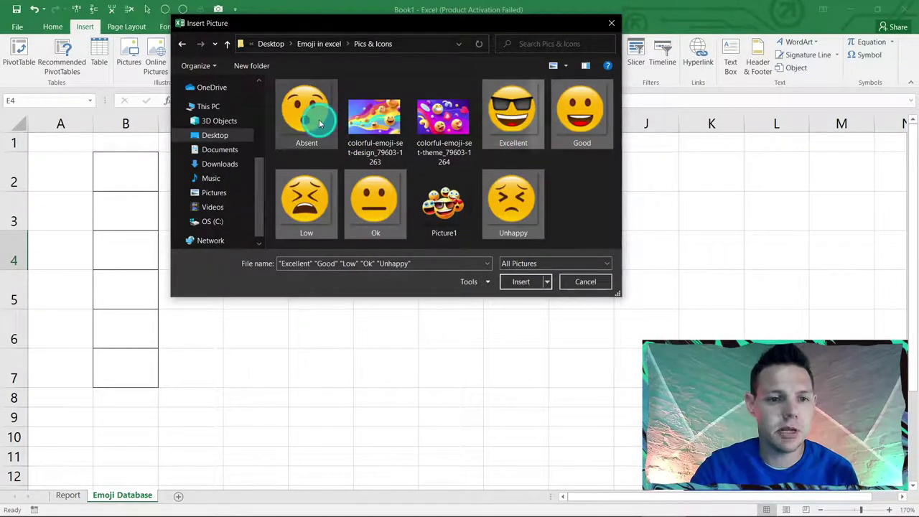
left_click(314, 115, "ctrl")
left_click(529, 282)
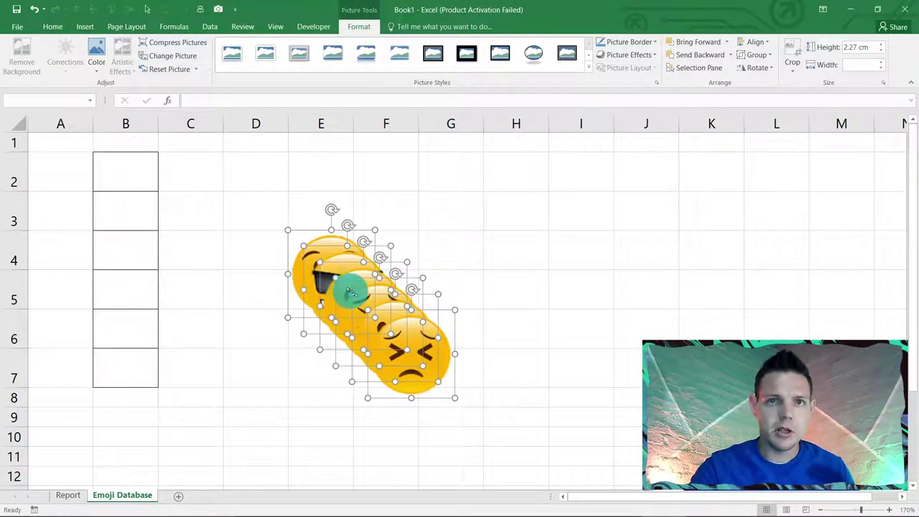
- Move the inserted emoji pictures together toward columns C to E and set their width to 1 cm
left_click_drag(395, 354, 322, 308)
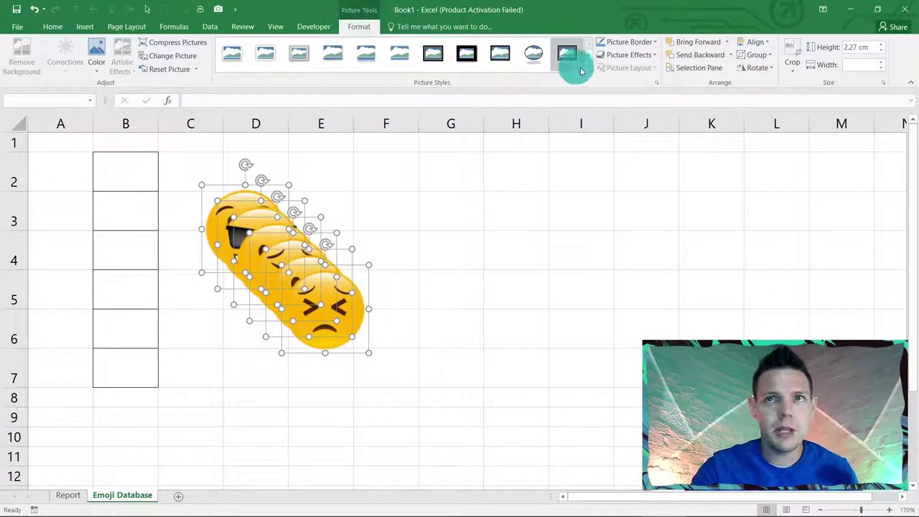
left_click(854, 66)
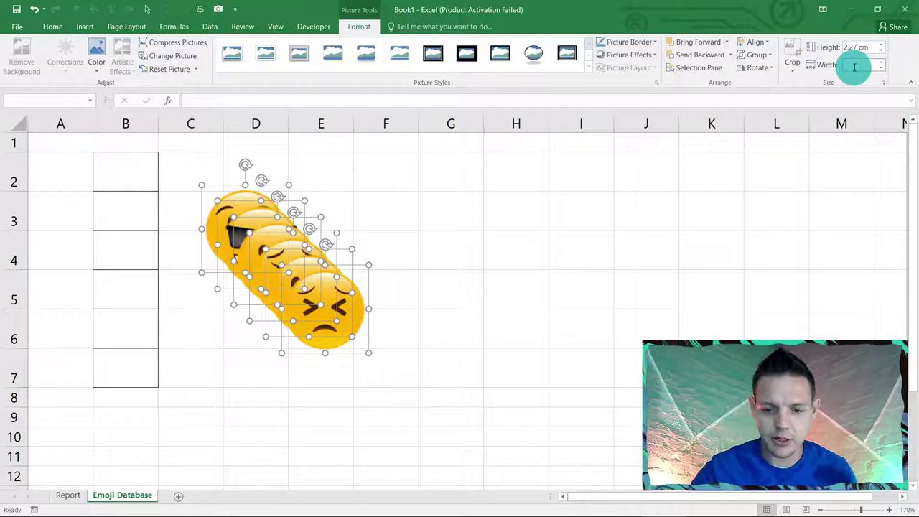
type("2")
key("Return")
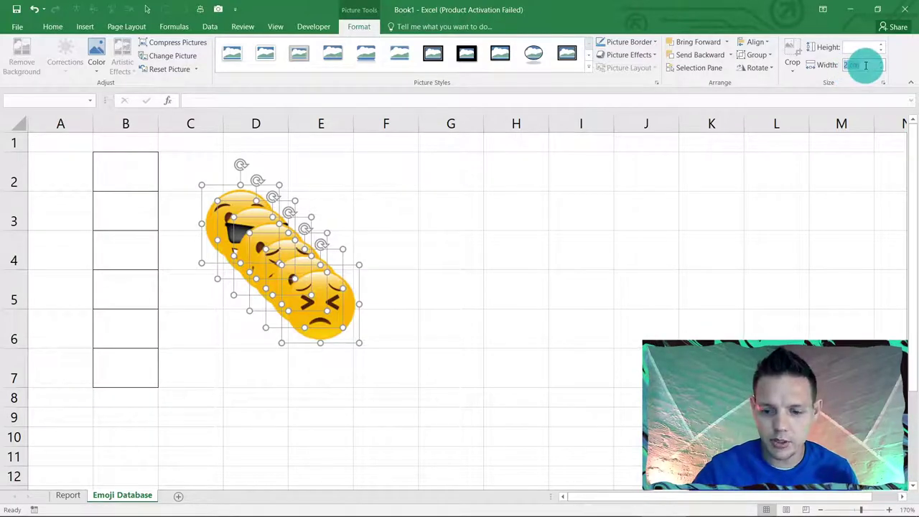
key("Return")
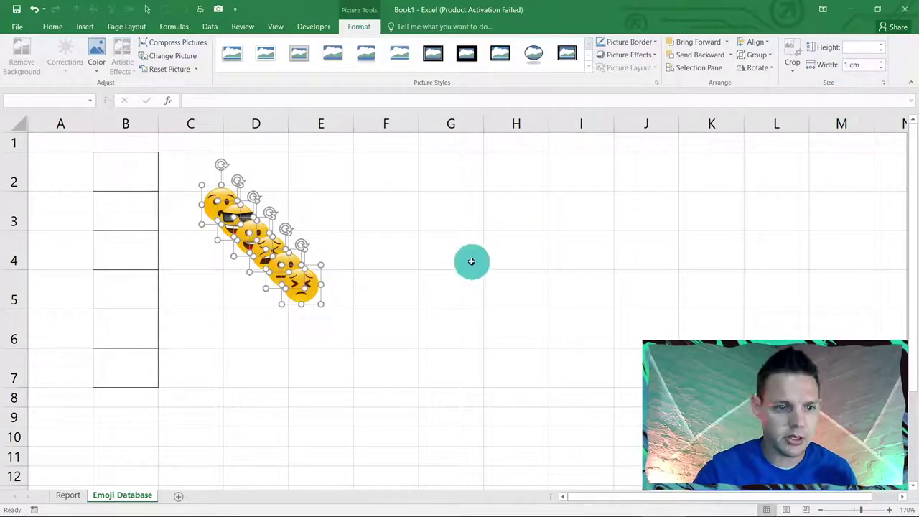
left_click(386, 287)
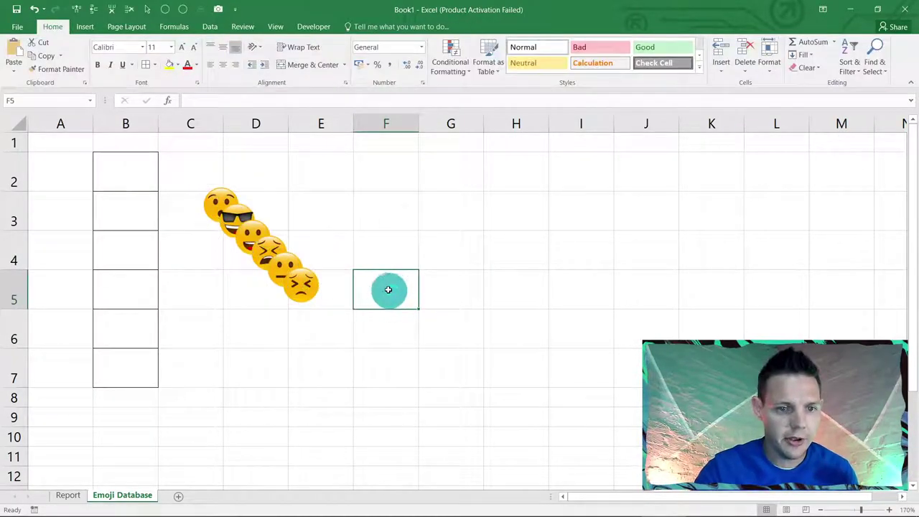
- Separate the overlapping emojis and place the Low emoji in cell B2 and the Unhappy emoji in B3
left_click(309, 288)
left_click_drag(309, 288, 291, 317)
double_click(289, 269)
left_click_drag(222, 244, 130, 170)
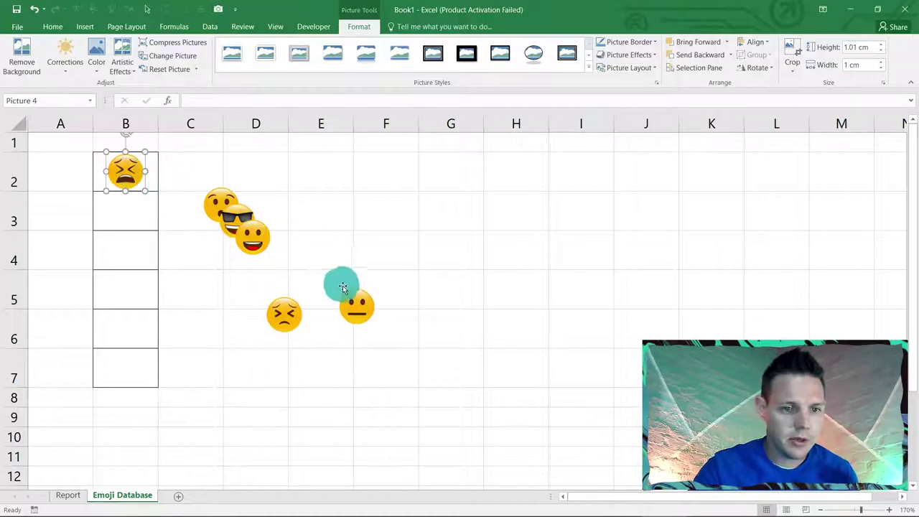
left_click(356, 367)
left_click_drag(283, 314, 134, 218)
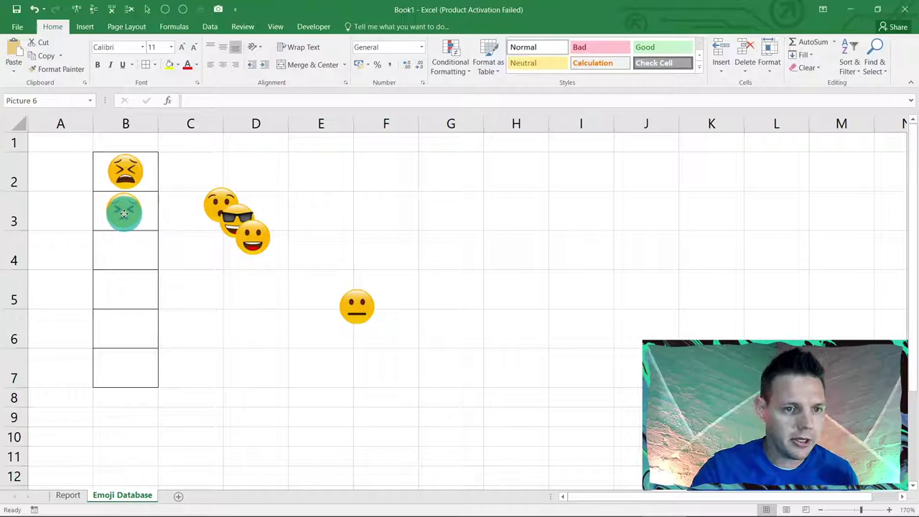
left_click_drag(123, 214, 123, 212)
- Place the Ok, Good, Excellent and Absent emojis in cells B4, B5, B6 and B7 respectively
left_click(314, 342)
left_click_drag(359, 307, 132, 253)
left_click_drag(252, 244, 123, 294)
left_click(252, 296)
left_click_drag(237, 222, 124, 331)
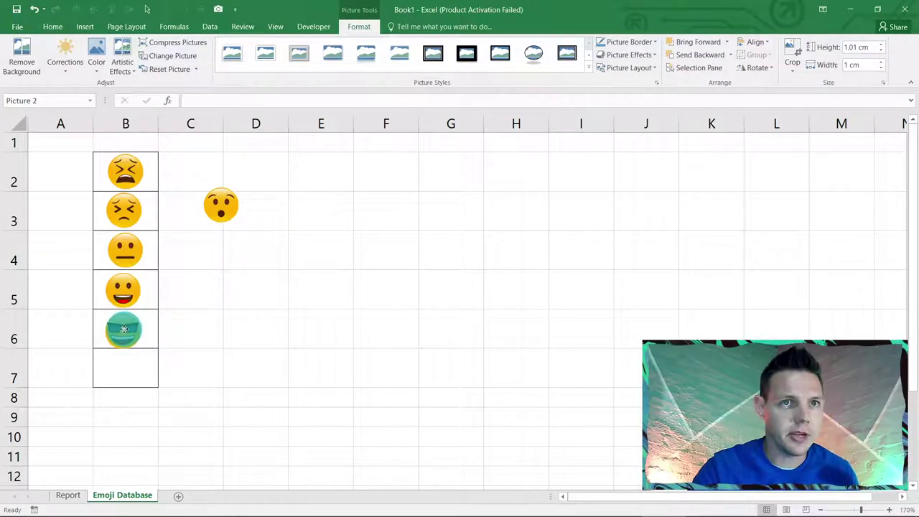
left_click(256, 327)
left_click_drag(219, 212, 120, 372)
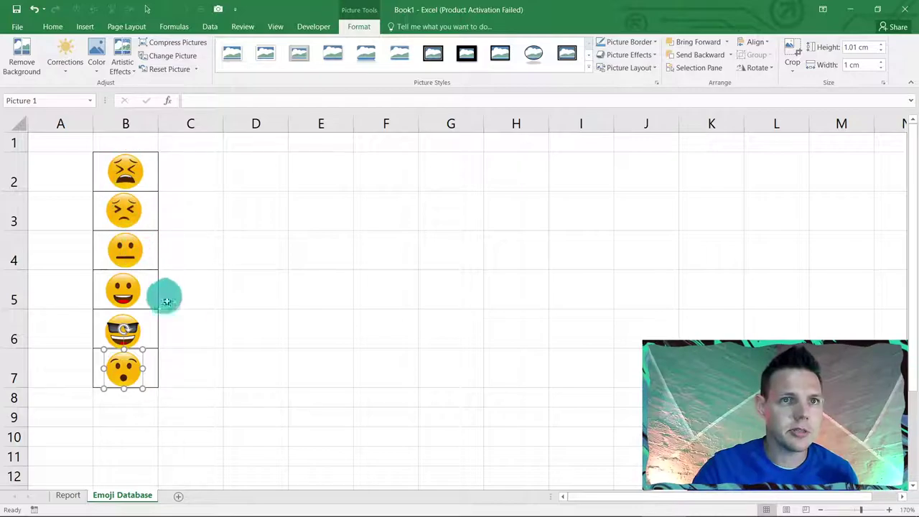
left_click(214, 354)
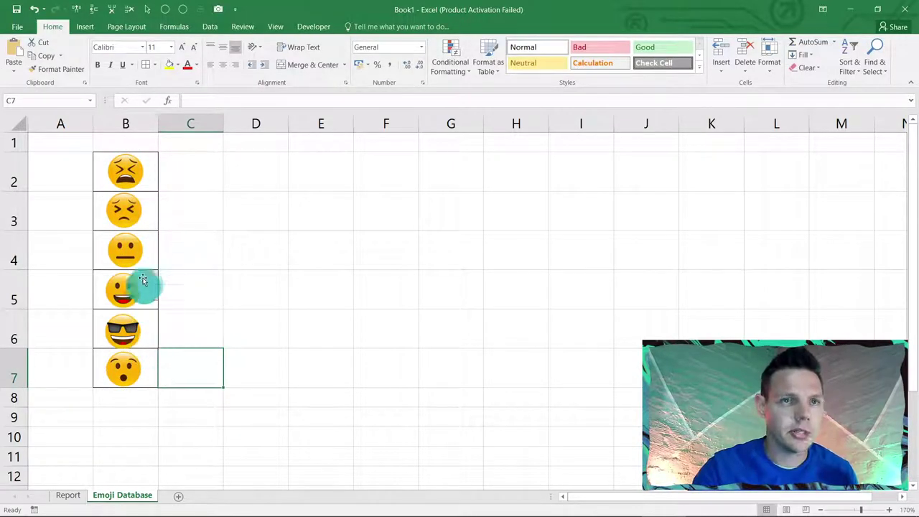
- Select all six emoji pictures in column B and distribute them horizontally and vertically
left_click(129, 165)
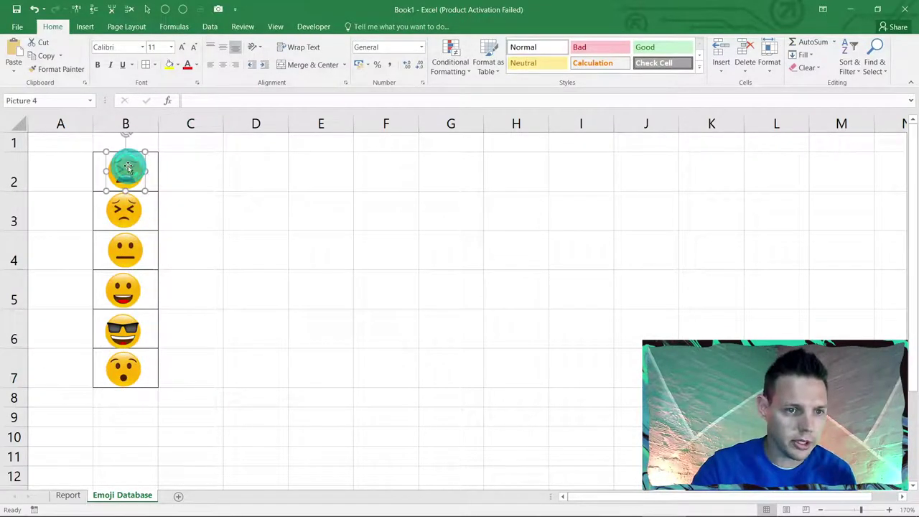
left_click(128, 214, "ctrl")
left_click(128, 249, "ctrl")
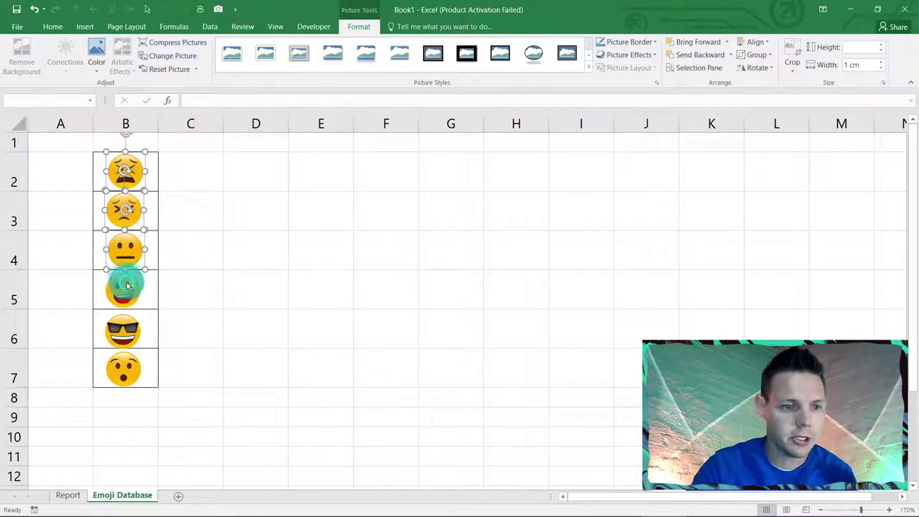
left_click(123, 330, "ctrl")
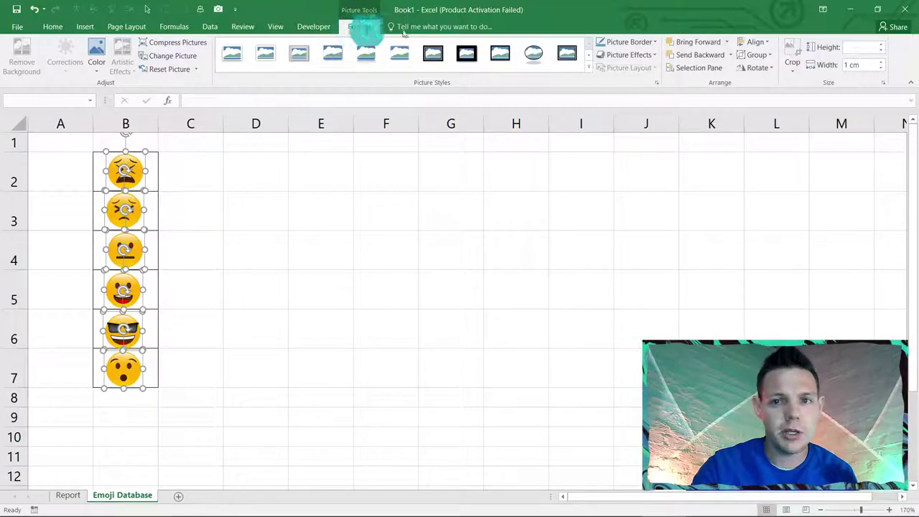
left_click(755, 44)
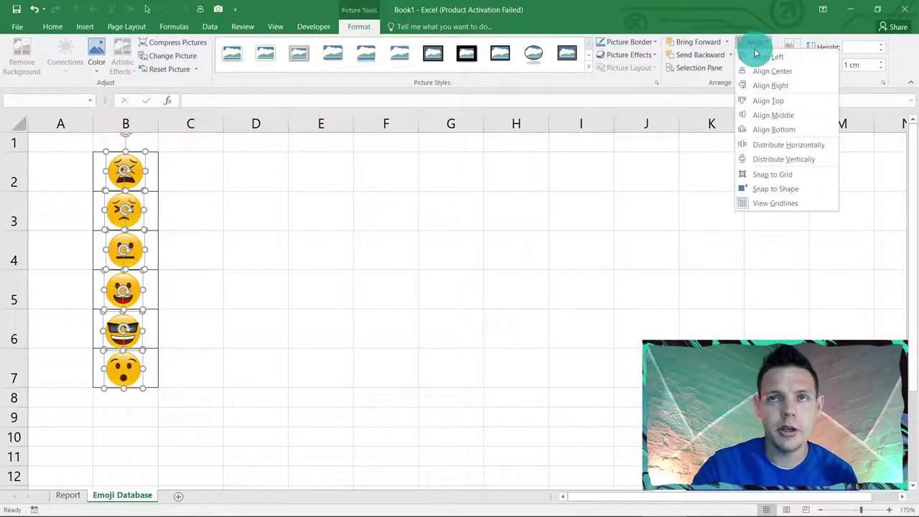
left_click(772, 150)
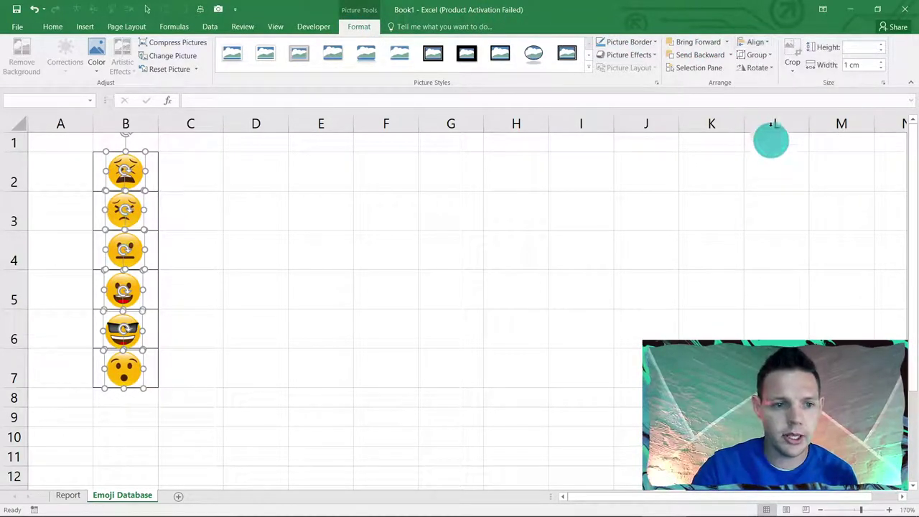
left_click(768, 43)
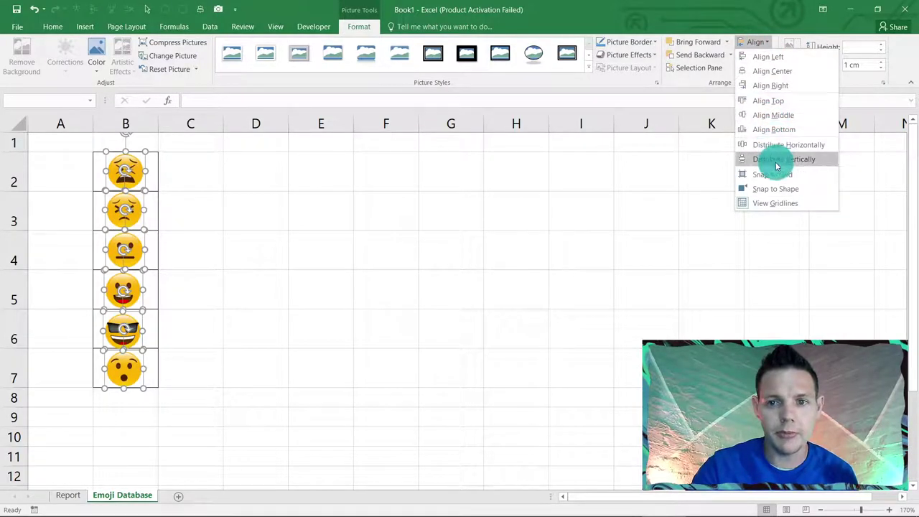
left_click(775, 159)
- Align the six selected emoji pictures by their centers and deselect them
left_click(765, 33)
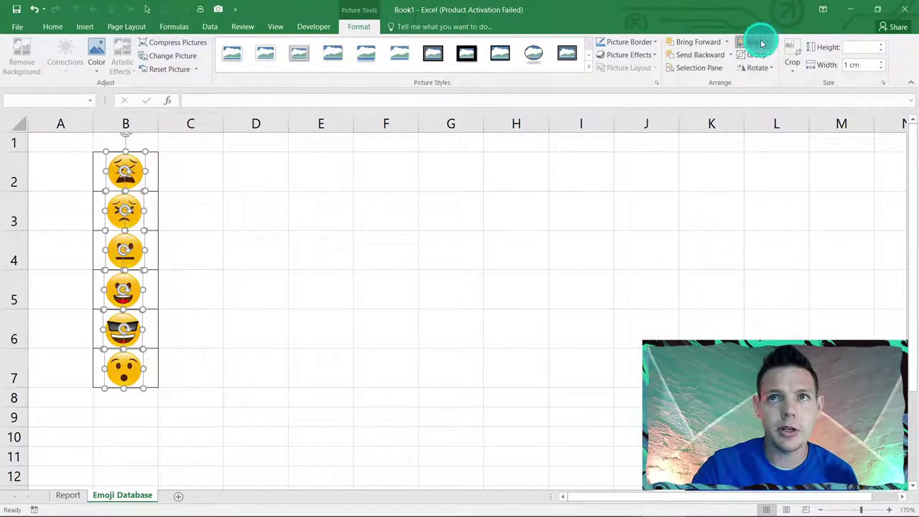
left_click(761, 74)
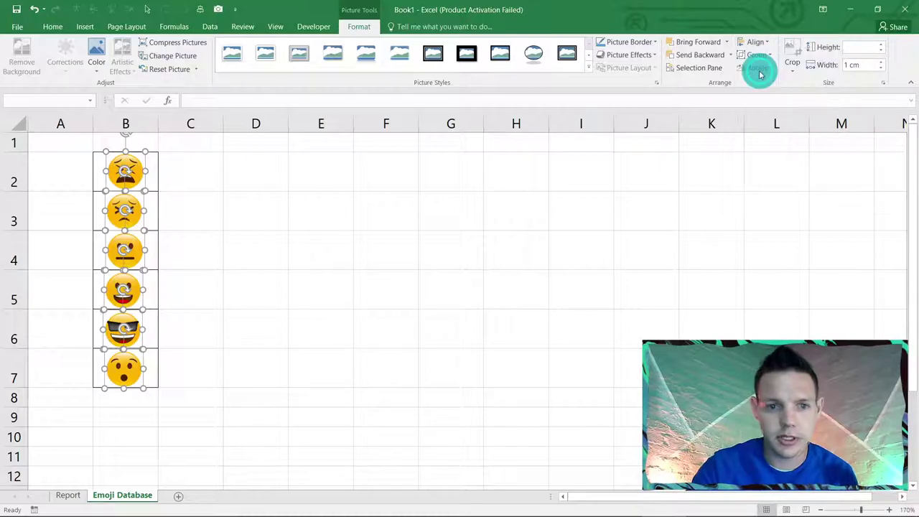
left_click(204, 291)
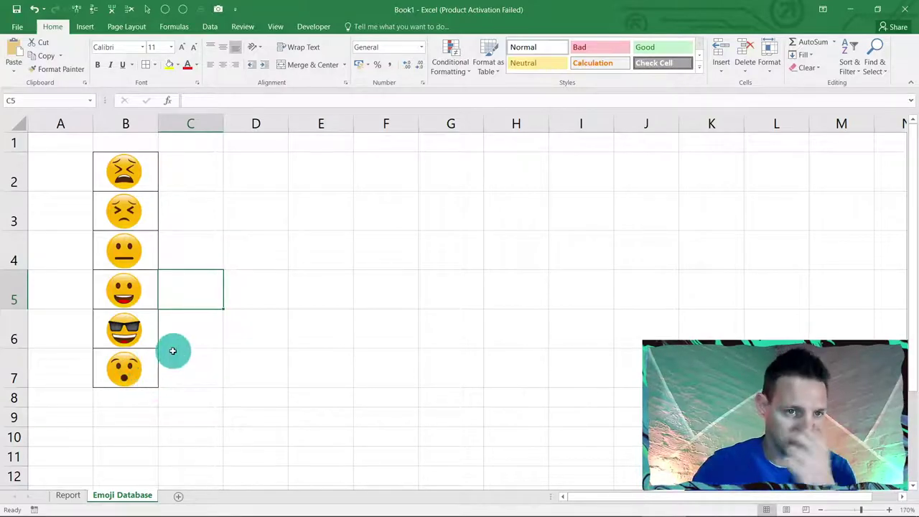
- Remove all borders from cells B2:B7 on the Emoji Database sheet
left_click_drag(154, 177, 137, 364)
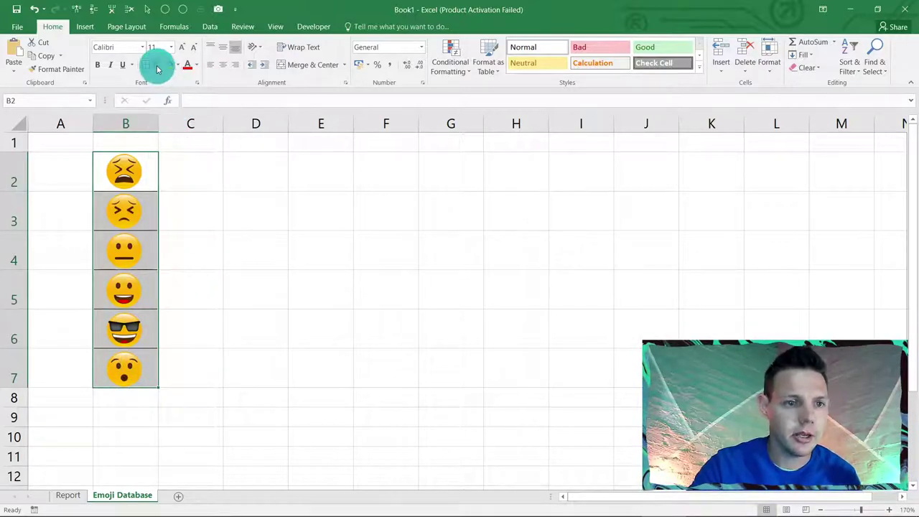
left_click(155, 65)
left_click(175, 150)
left_click(257, 211)
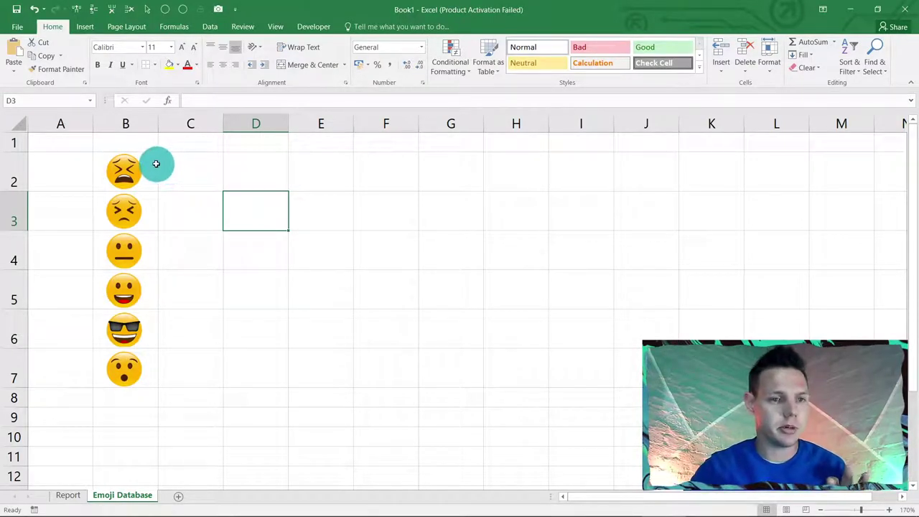
- Define a workbook-scoped name Low that refers to cell B2 of the Emoji Database sheet
left_click(154, 163)
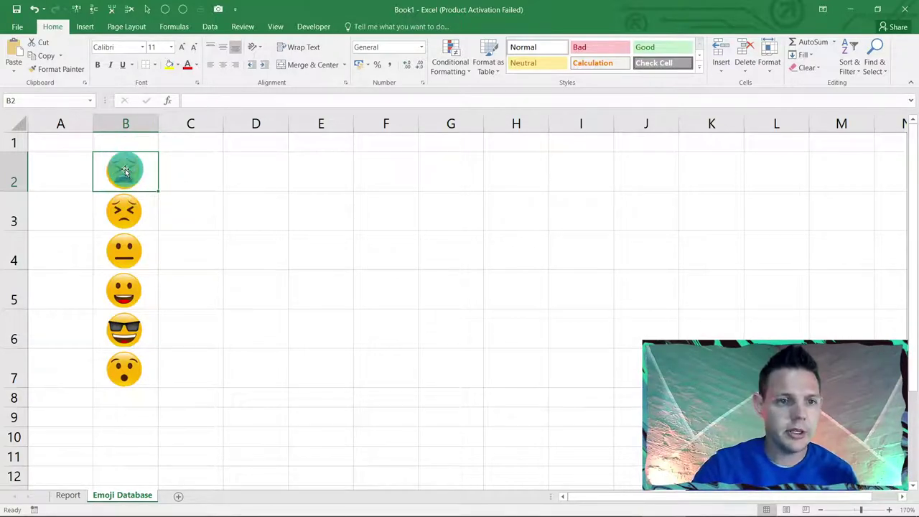
left_click(211, 29)
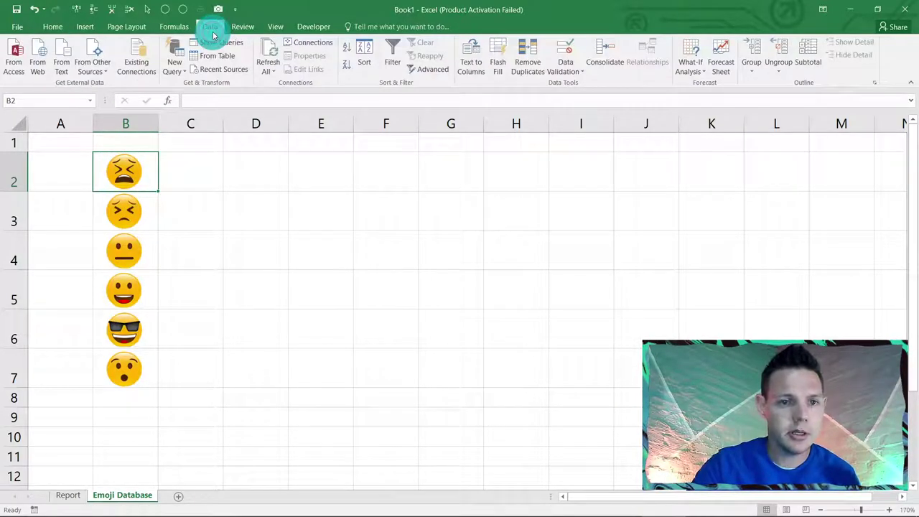
left_click(176, 33)
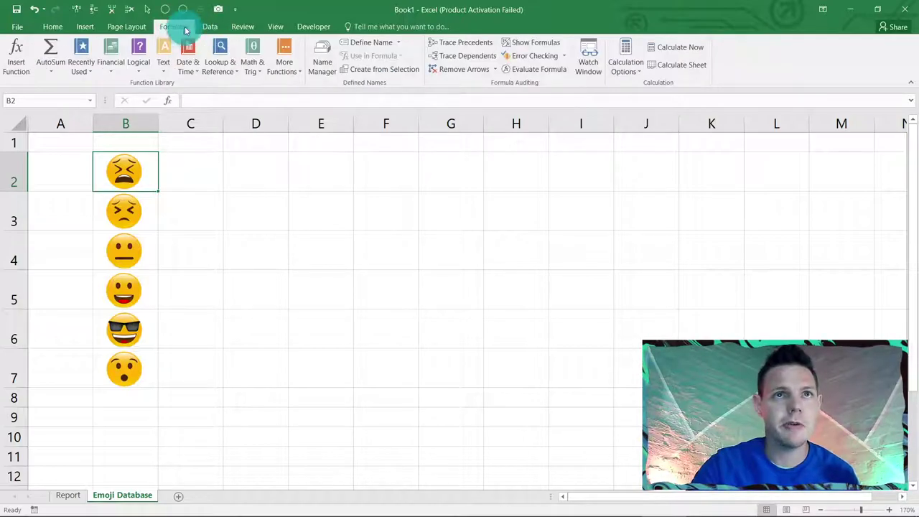
left_click(324, 65)
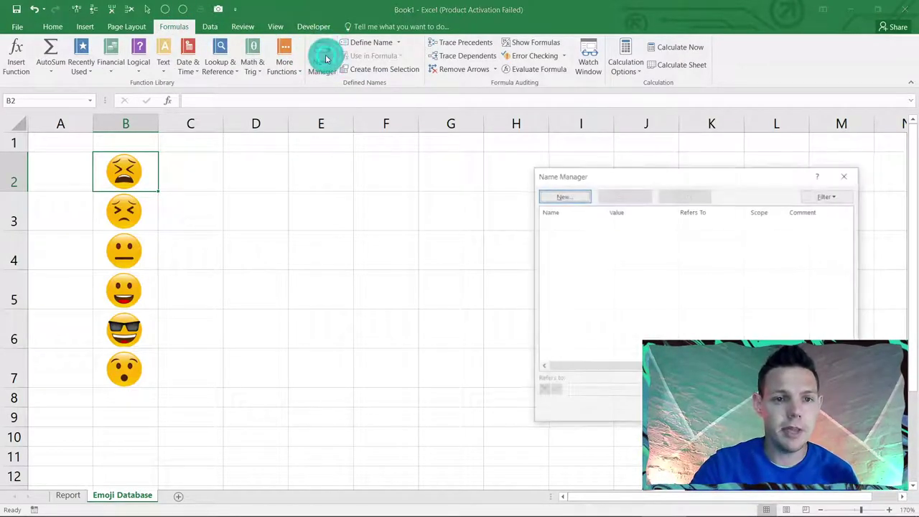
left_click_drag(623, 181, 322, 179)
left_click(281, 199)
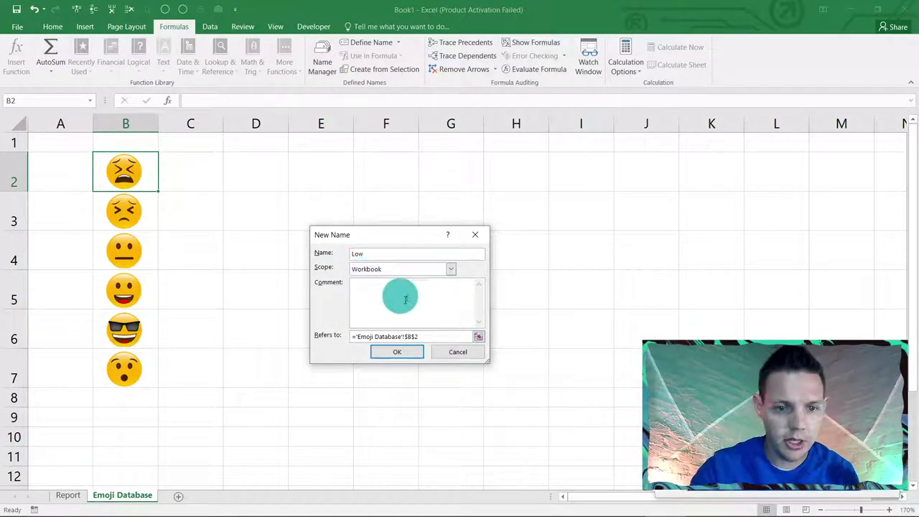
left_click(395, 352)
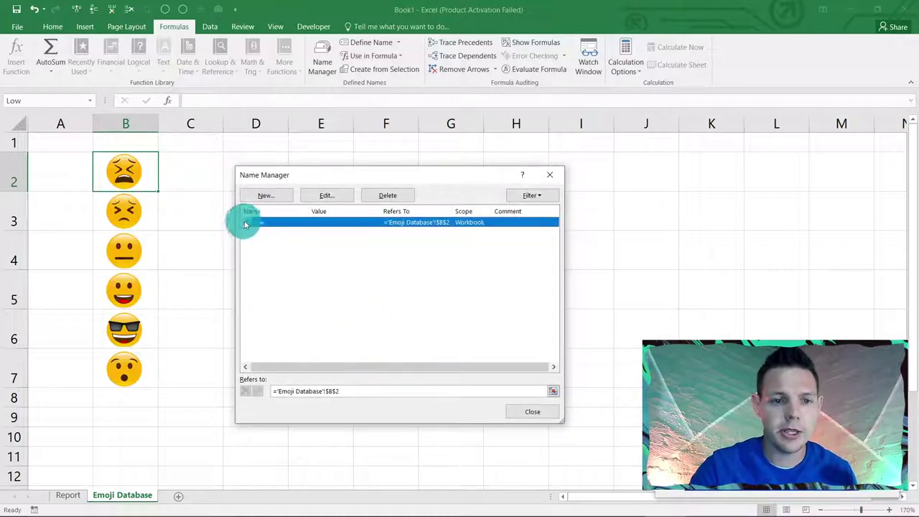
- Define a workbook-scoped name Unhappy that refers to cell B3 of the Emoji Database sheet
left_click(280, 196)
left_click(376, 252)
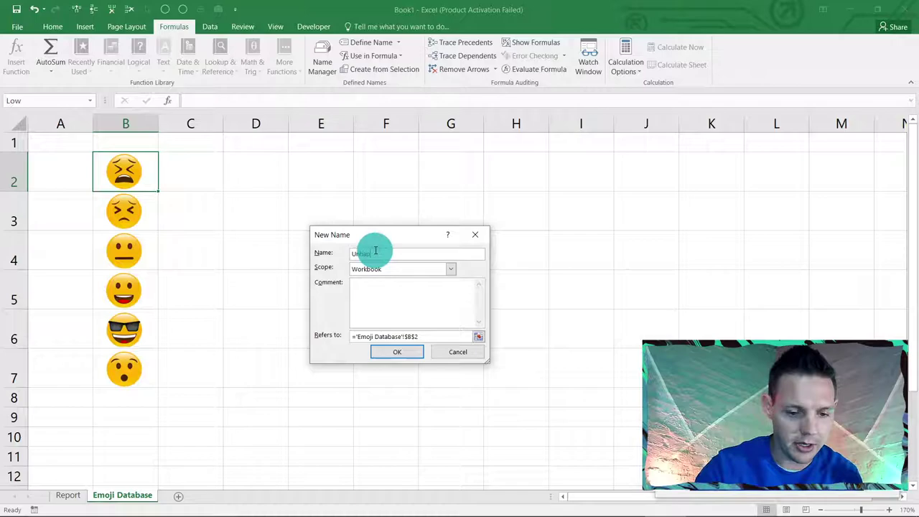
type("Unhappy")
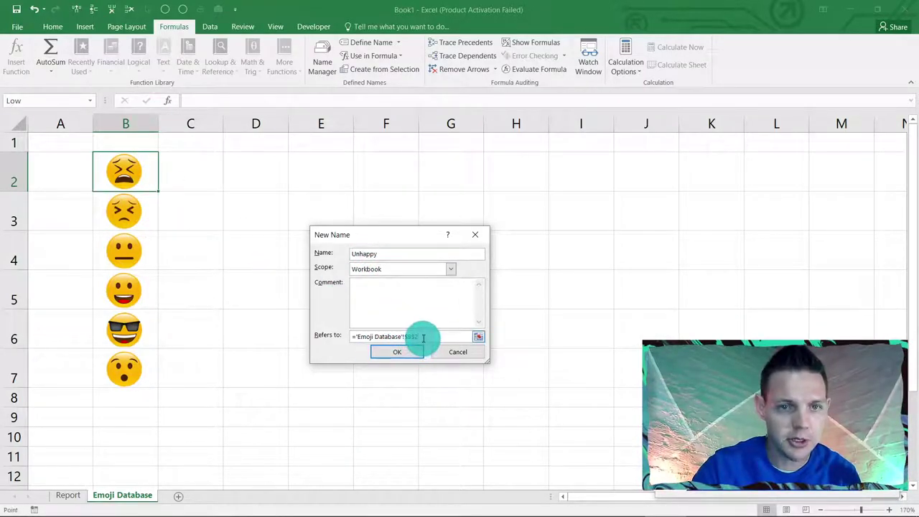
left_click_drag(402, 235, 289, 175)
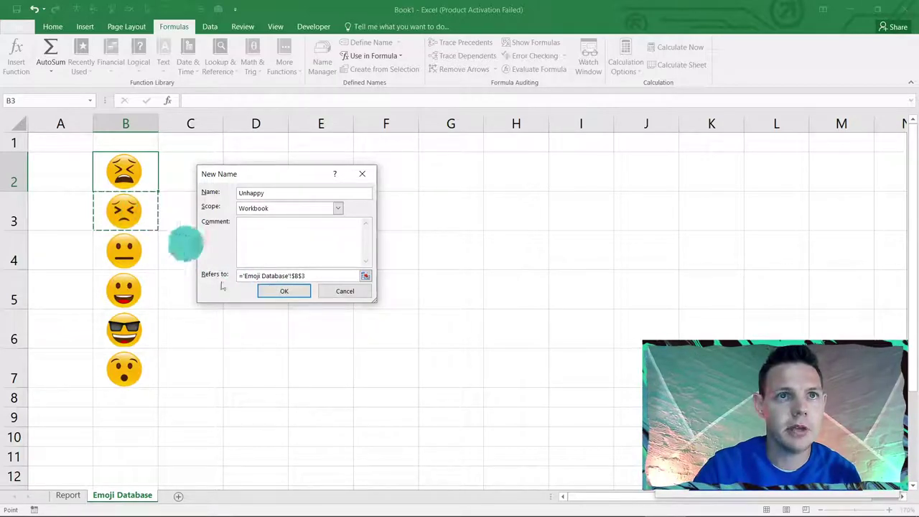
left_click(280, 292)
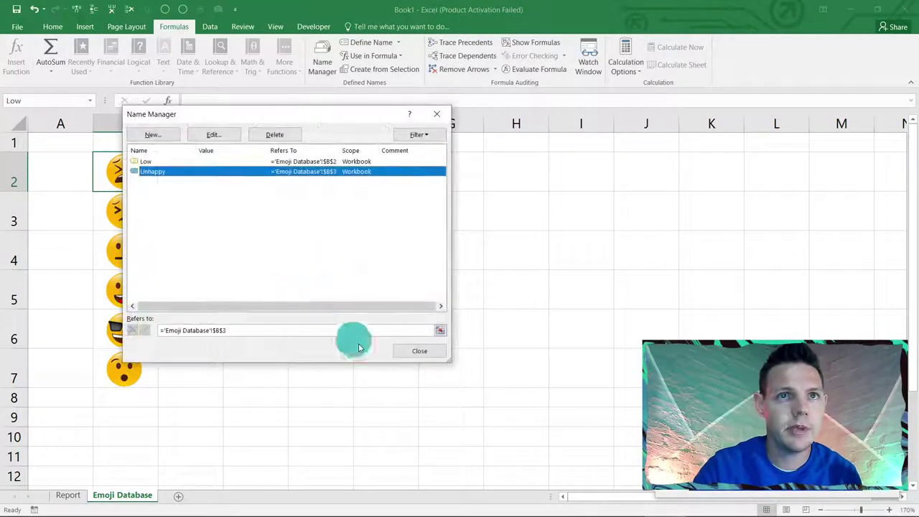
- Define a workbook-scoped name Ok that refers to cell B4 of the Emoji Database sheet
left_click_drag(211, 122, 308, 153)
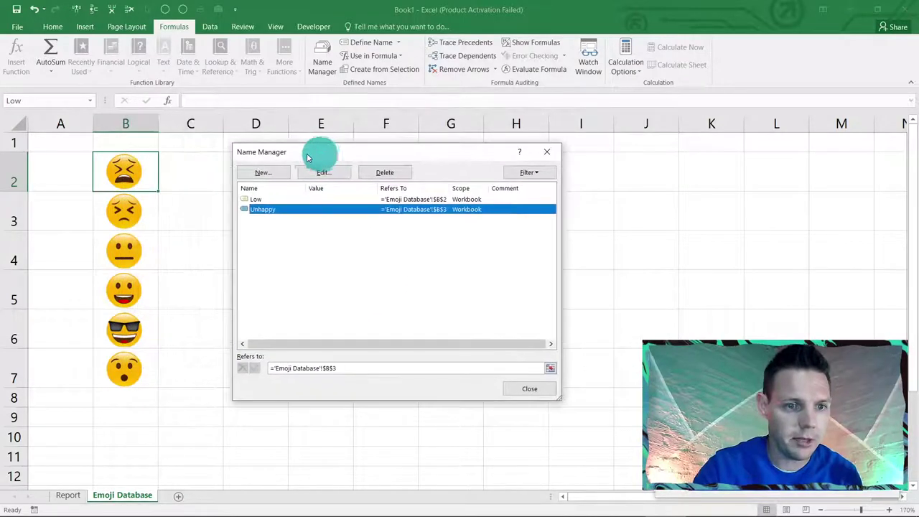
left_click(272, 172)
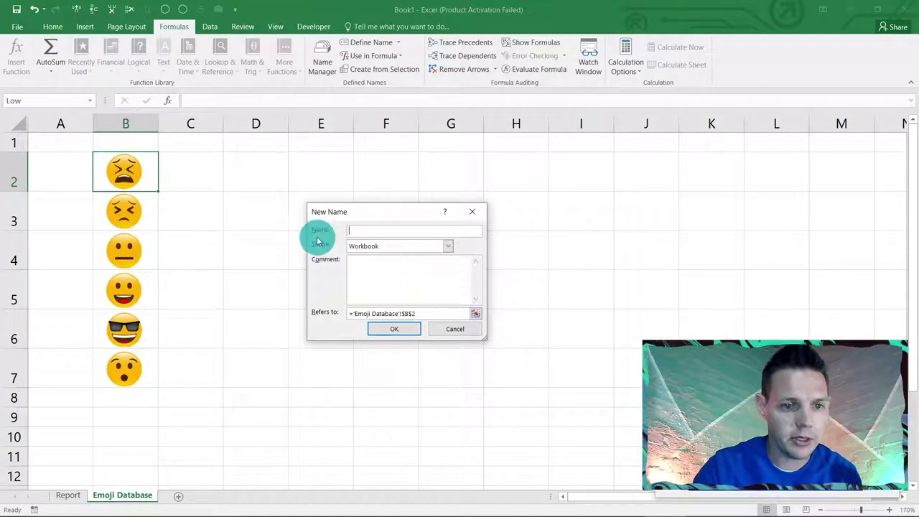
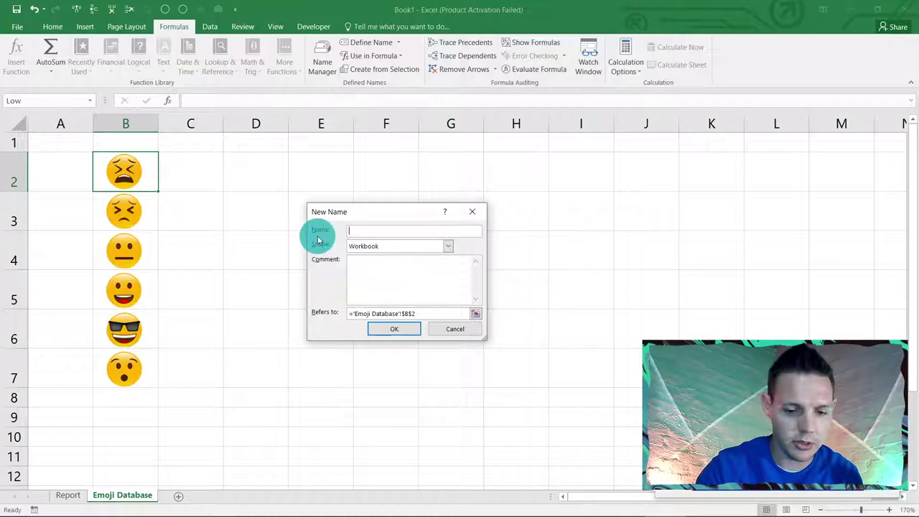
left_click(421, 313)
left_click_drag(405, 213, 357, 199)
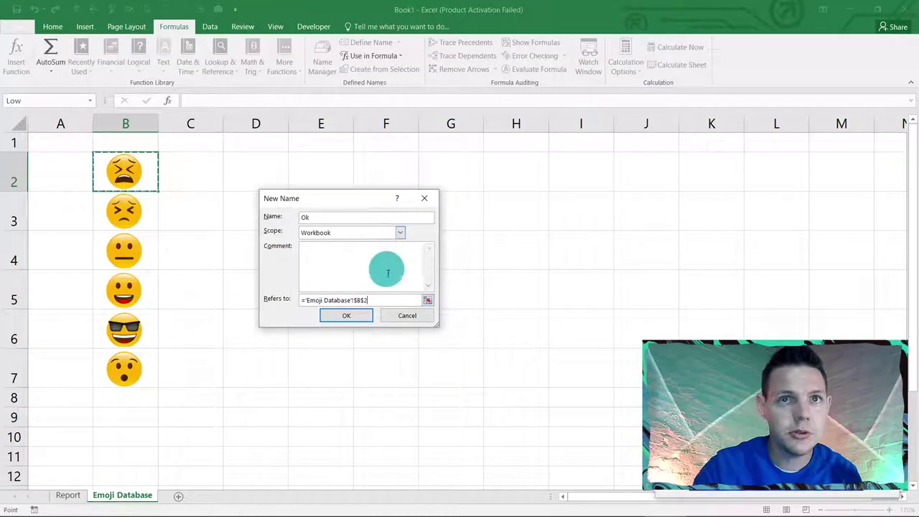
key("BackSpace")
type("4")
left_click(384, 301)
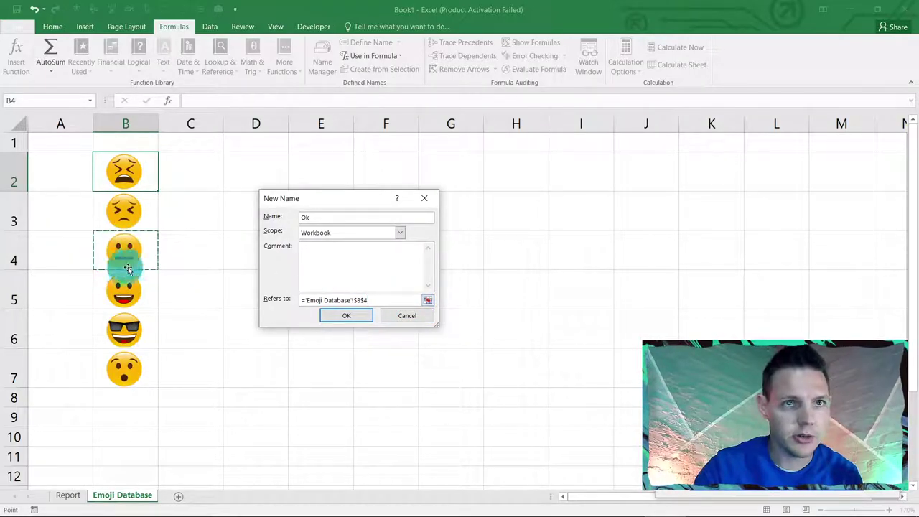
left_click(341, 318)
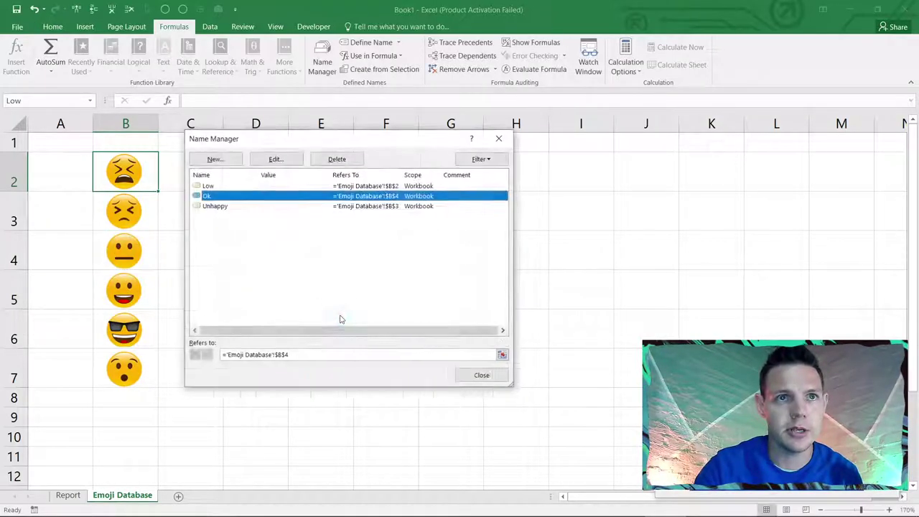
- Define a workbook-scoped name Good that refers to cell B5 of the Emoji Database sheet
left_click(228, 164)
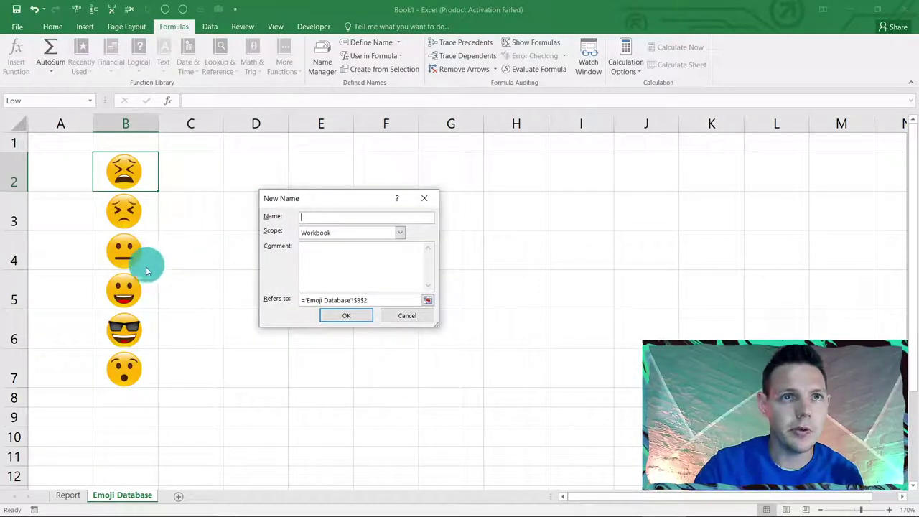
type("Good")
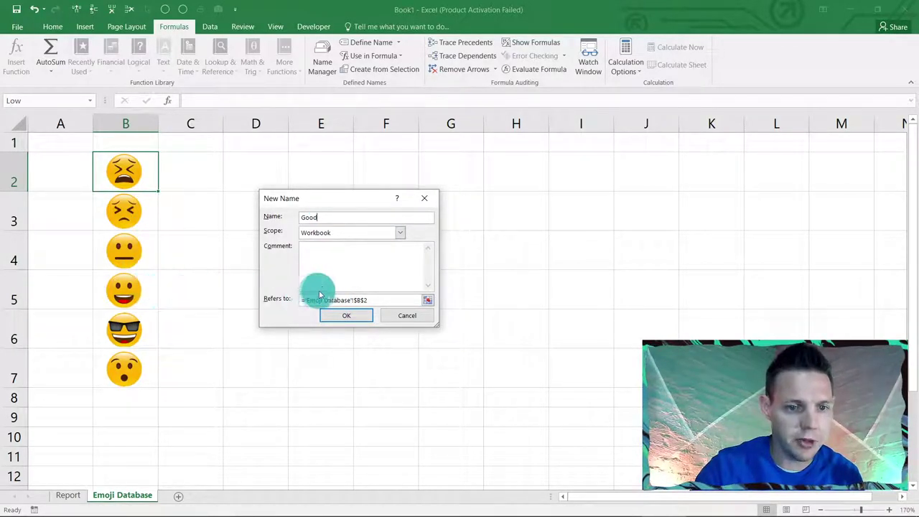
left_click(383, 303)
key("BackSpace")
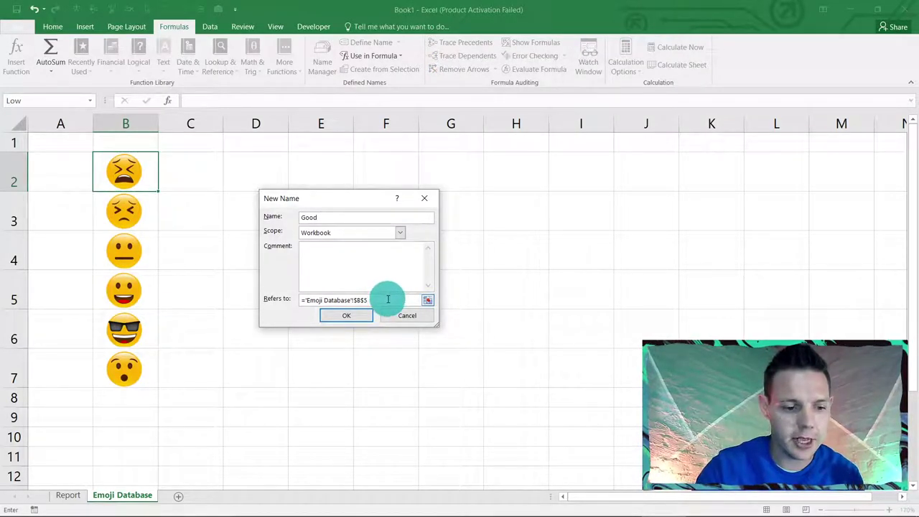
key("Tab")
left_click(388, 302)
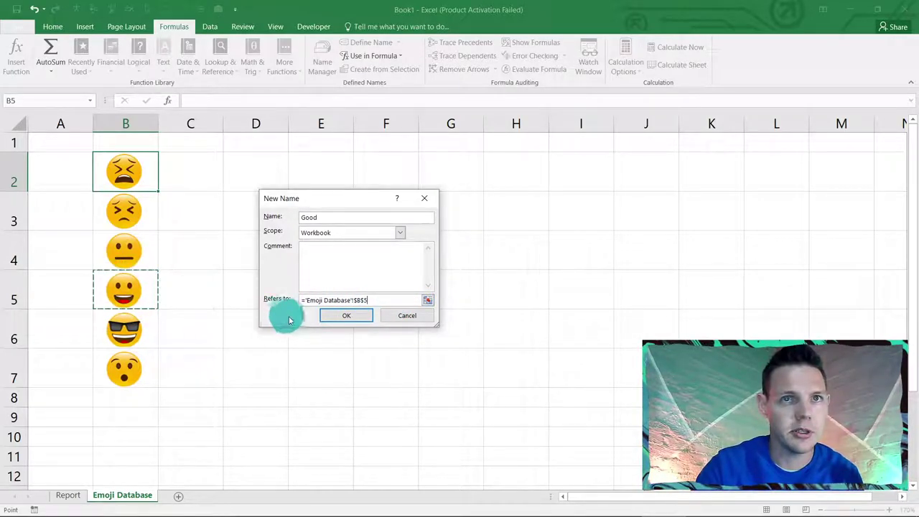
left_click(329, 315)
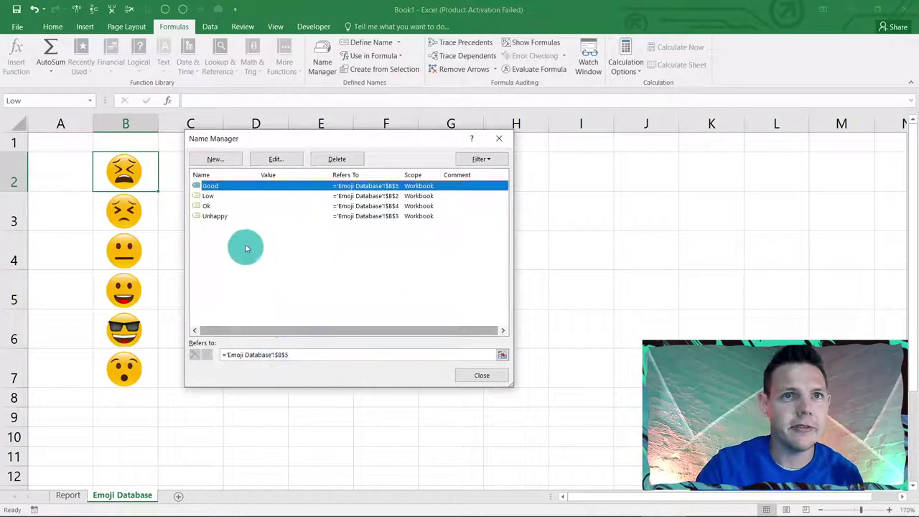
- Define a workbook-scoped name Excellent that refers to cell B6 of the Emoji Database sheet
left_click(219, 160)
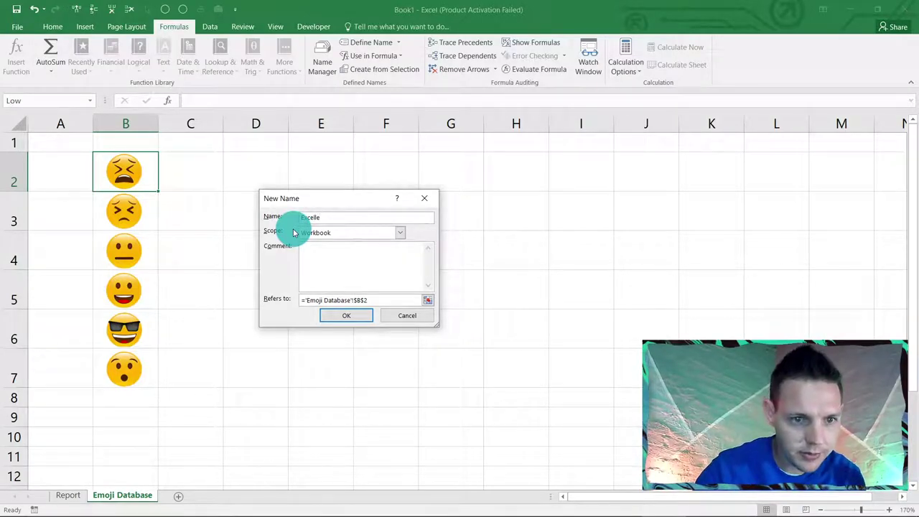
type("Excellent")
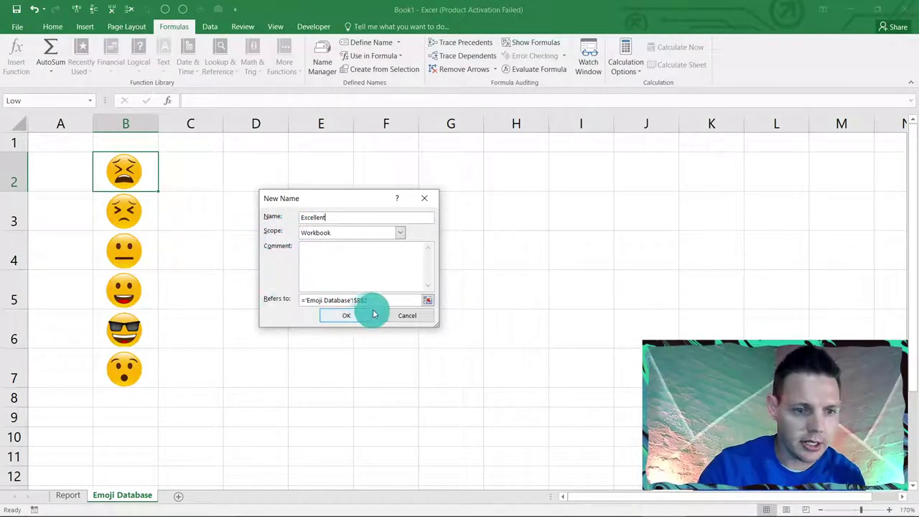
left_click(379, 300)
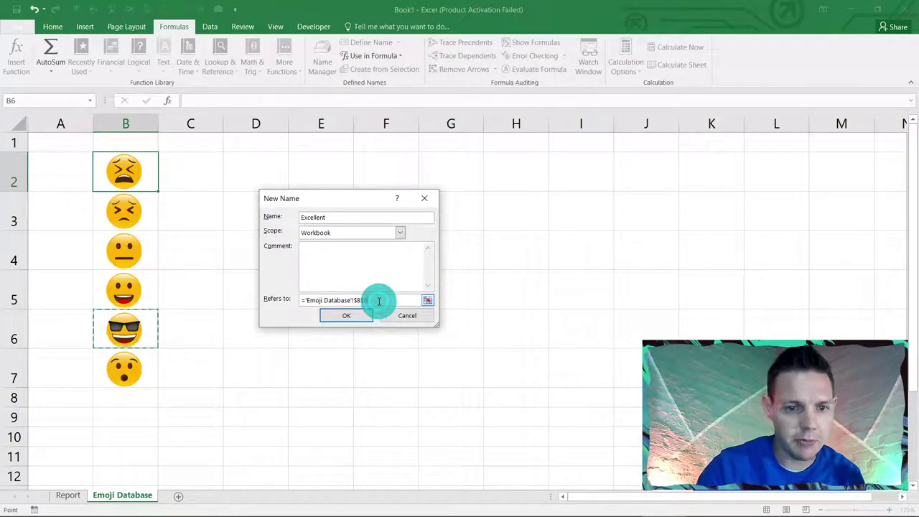
left_click(145, 323)
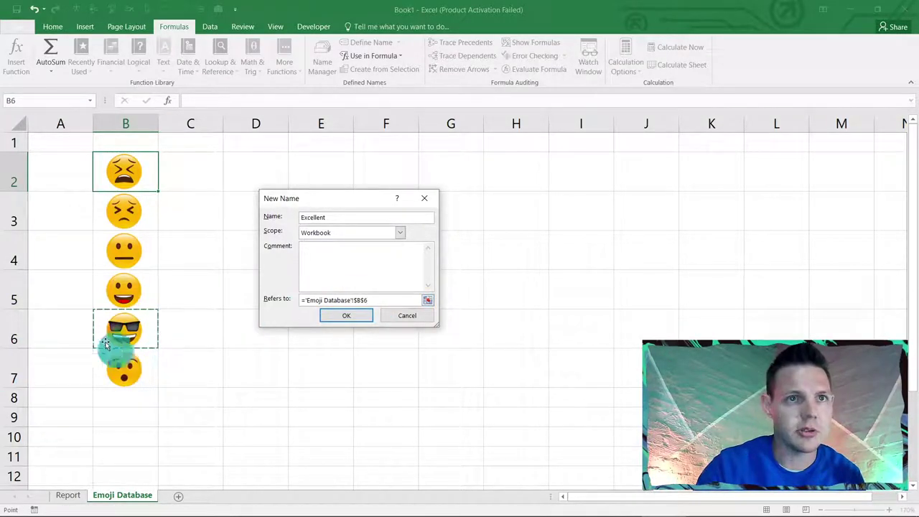
left_click(339, 317)
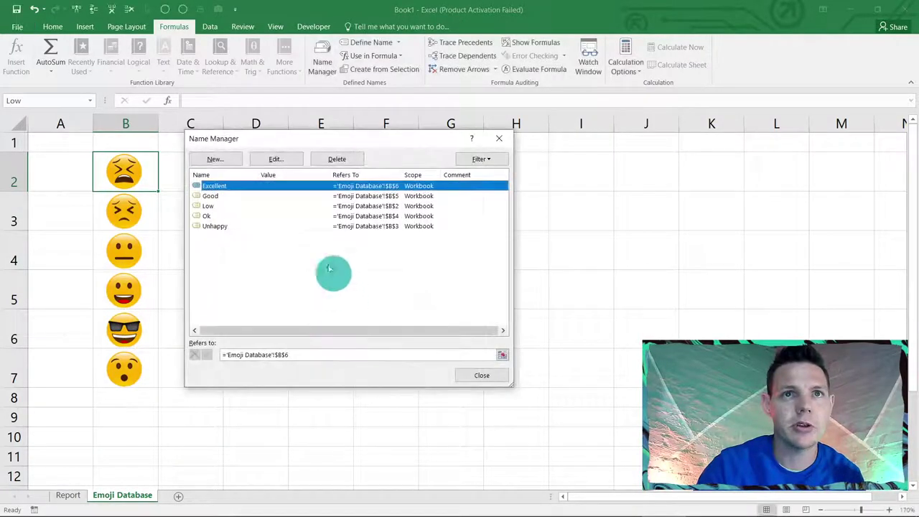
- Define a workbook-scoped name Absent that refers to cell B7 of the Emoji Database sheet, and close the Name Manager
left_click(224, 161)
left_click(294, 211)
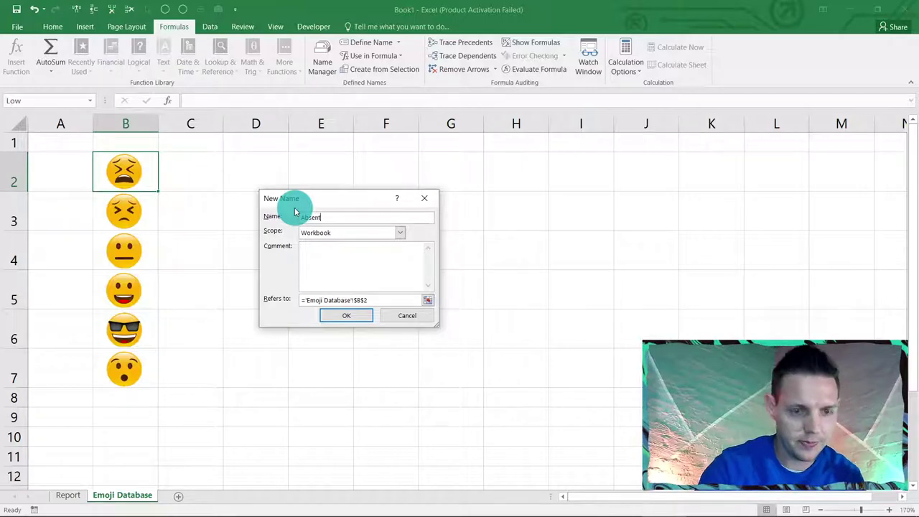
left_click(381, 301)
left_click(381, 302)
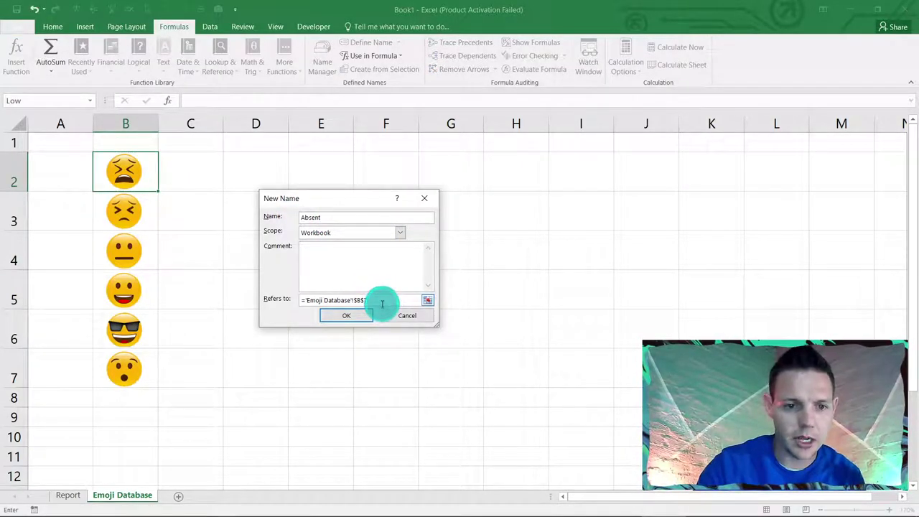
left_click(378, 302)
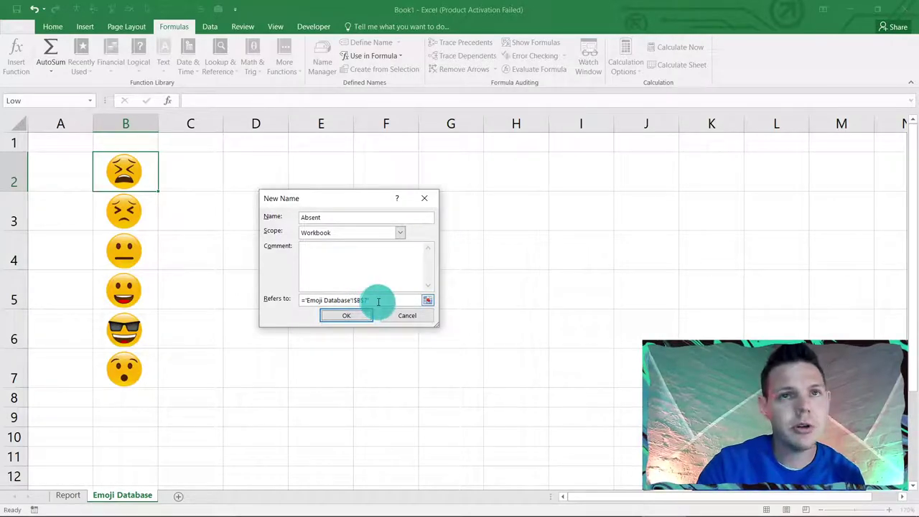
type("7")
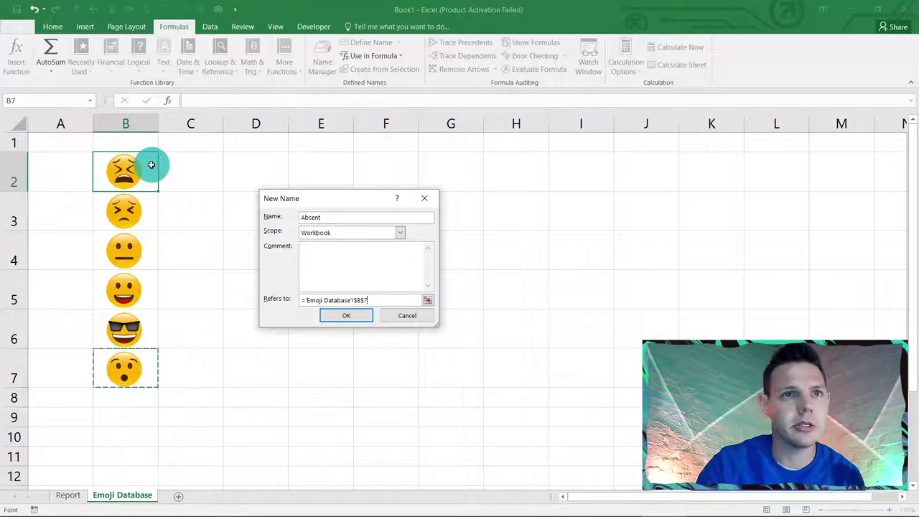
left_click(346, 316)
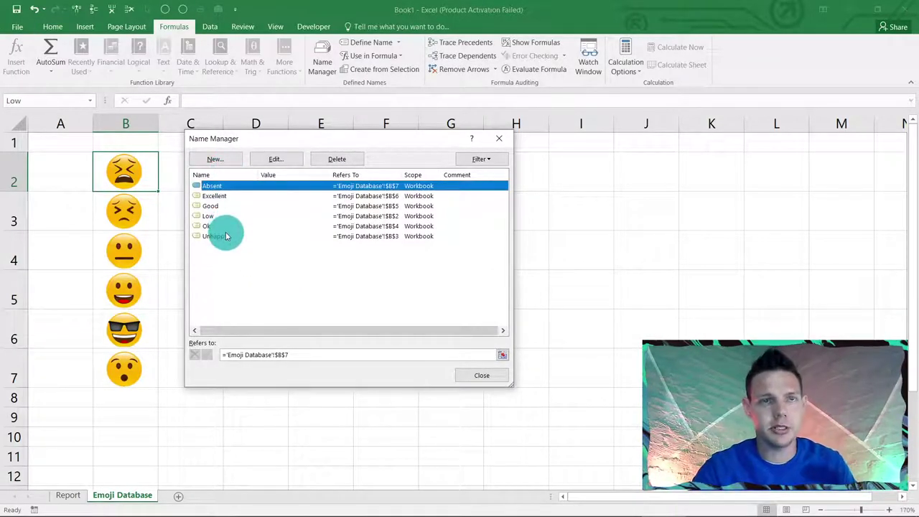
left_click(486, 379)
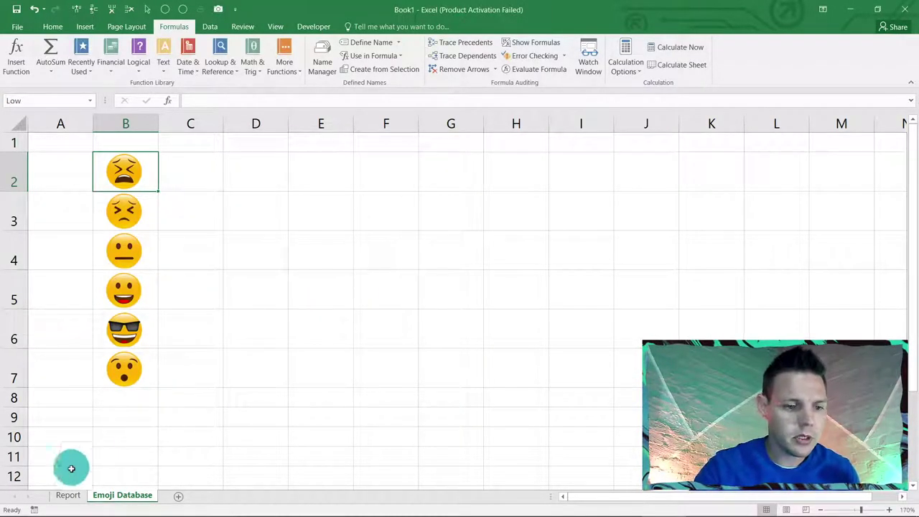
- Enter the label Person 1 in cell B2 of the Report sheet
left_click(69, 497)
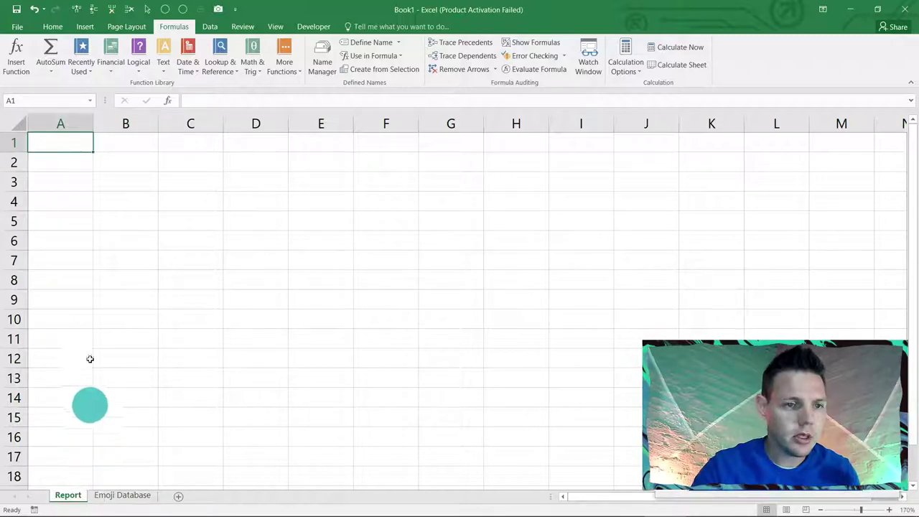
left_click(109, 162)
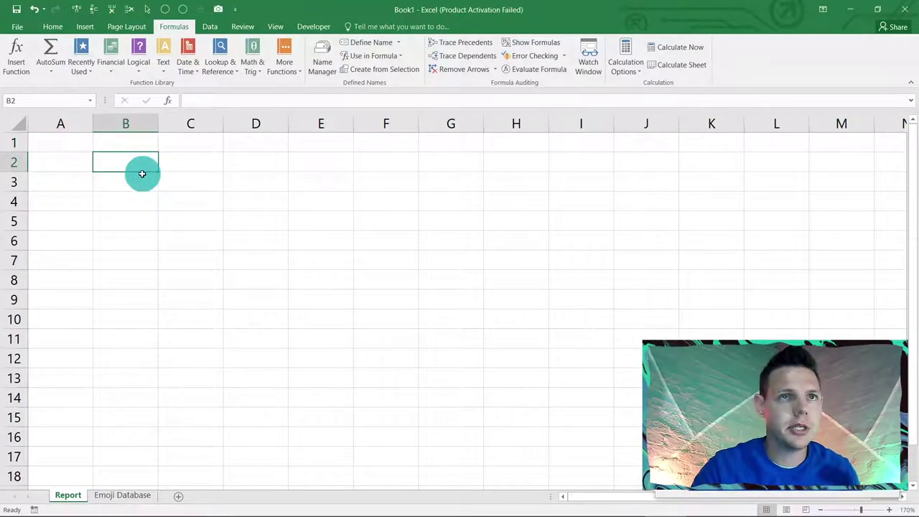
type("Per")
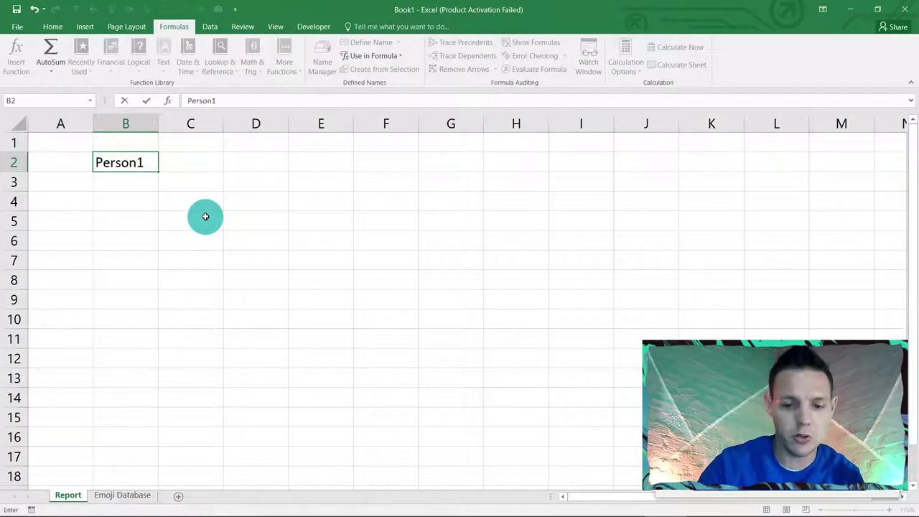
type("son1")
key("Return")
left_click(149, 168)
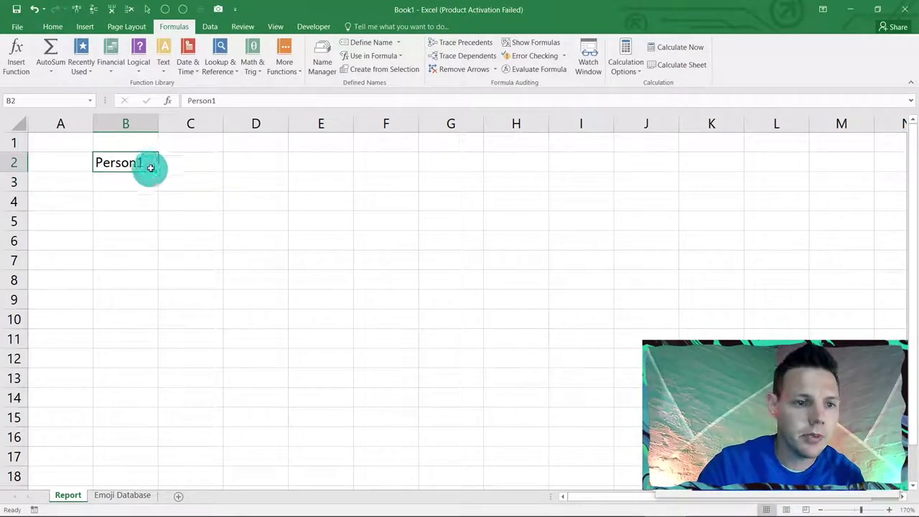
left_click(213, 102)
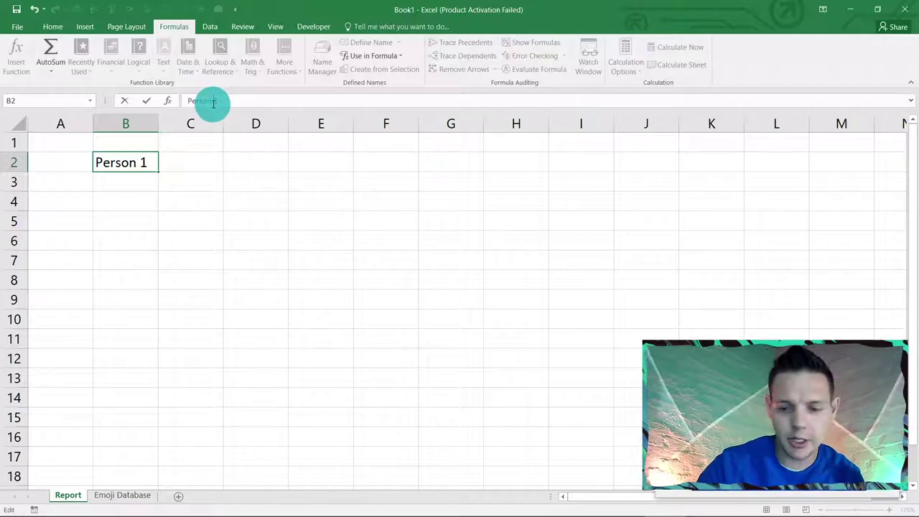
key("Return")
- Fill the Person 1 label down from B2 to B7 as a series ending with Person 6
left_click(151, 166)
left_click_drag(159, 174, 153, 271)
left_click(248, 220)
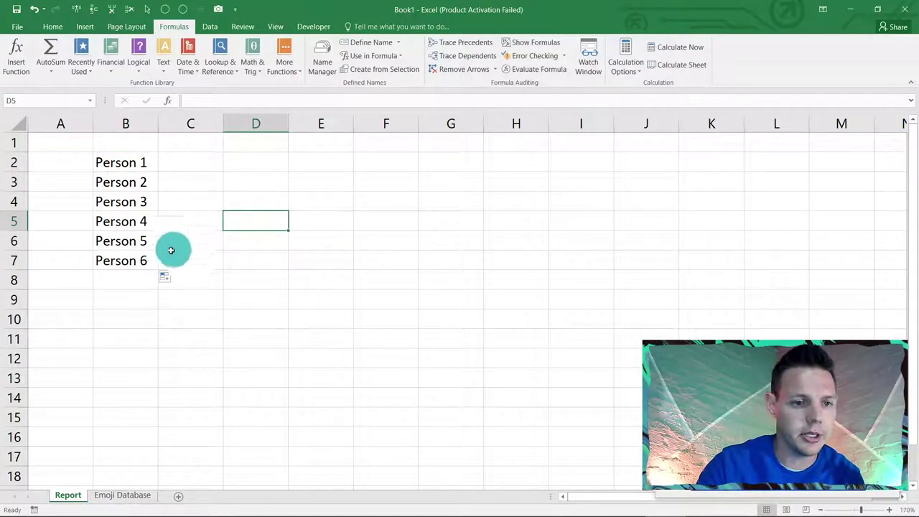
- Check the height of row 2 on the Emoji Database sheet
left_click_drag(180, 165, 182, 257)
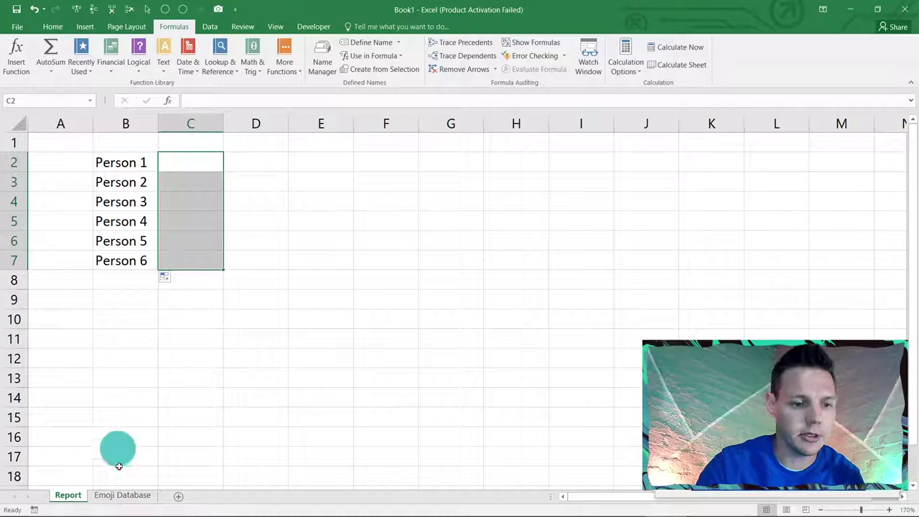
left_click(123, 495)
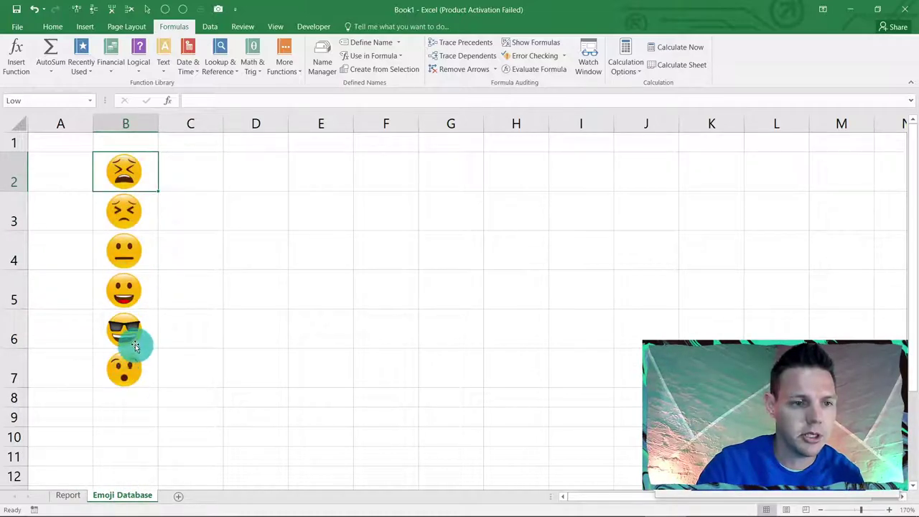
left_click_drag(22, 191, 22, 191)
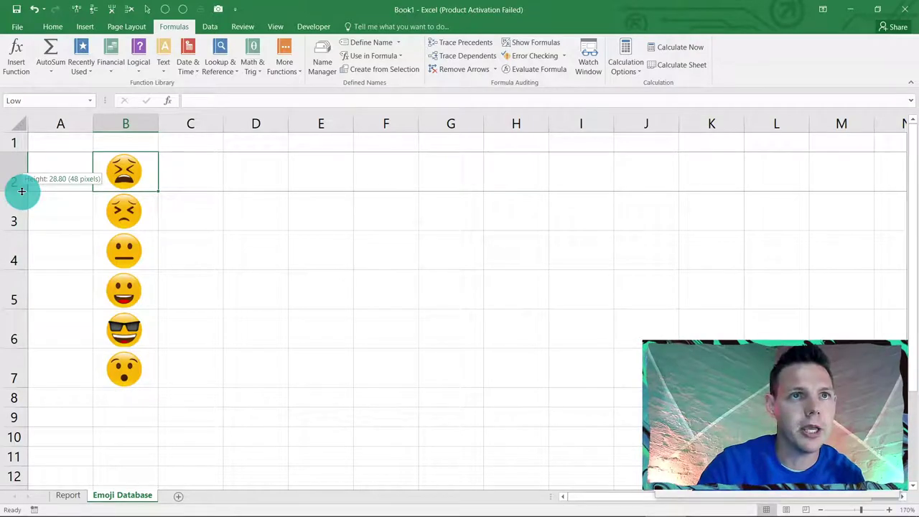
left_click_drag(22, 191, 22, 191)
left_click(234, 285)
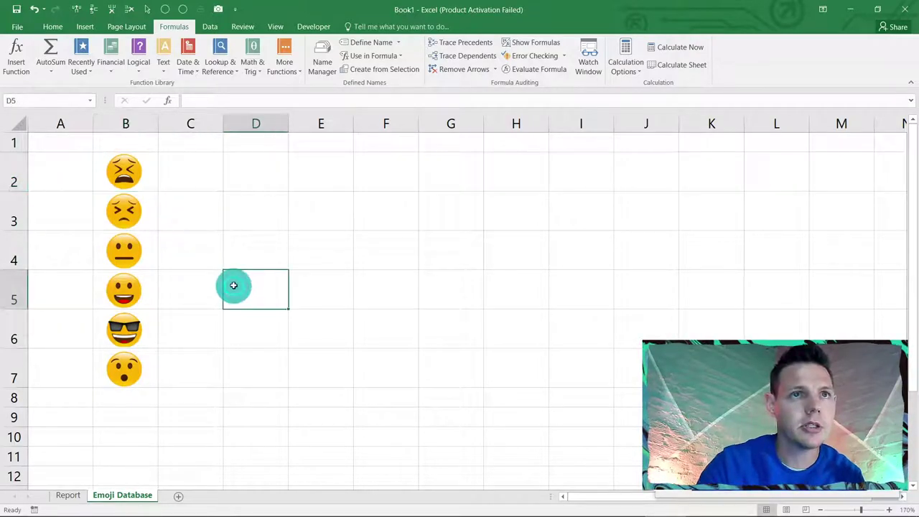
- Increase the height of rows 2 to 7 on the Report sheet to about the row height used in the Emoji Database
left_click(65, 500)
left_click_drag(14, 163, 14, 261)
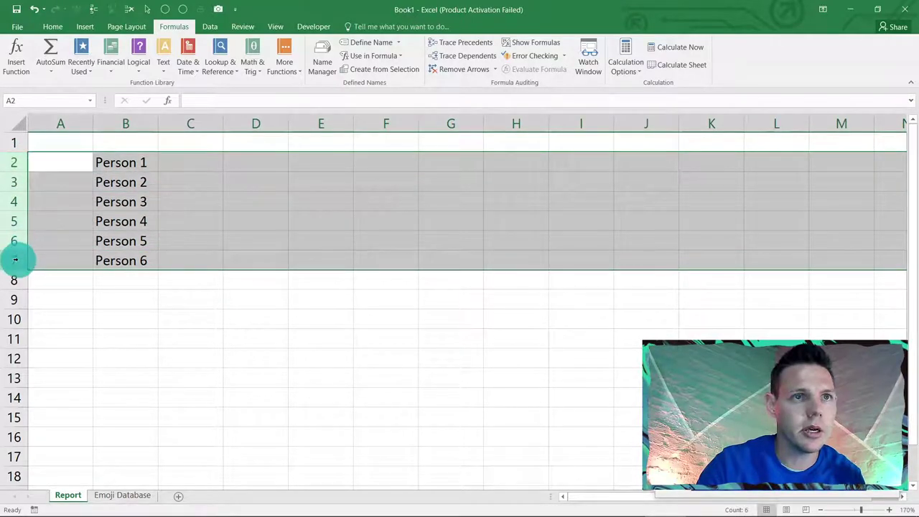
right_click(17, 199)
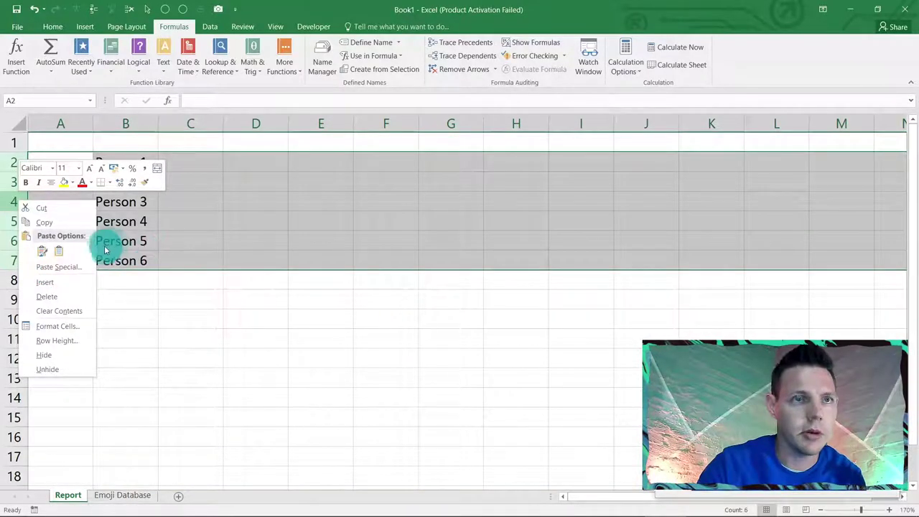
left_click(74, 340)
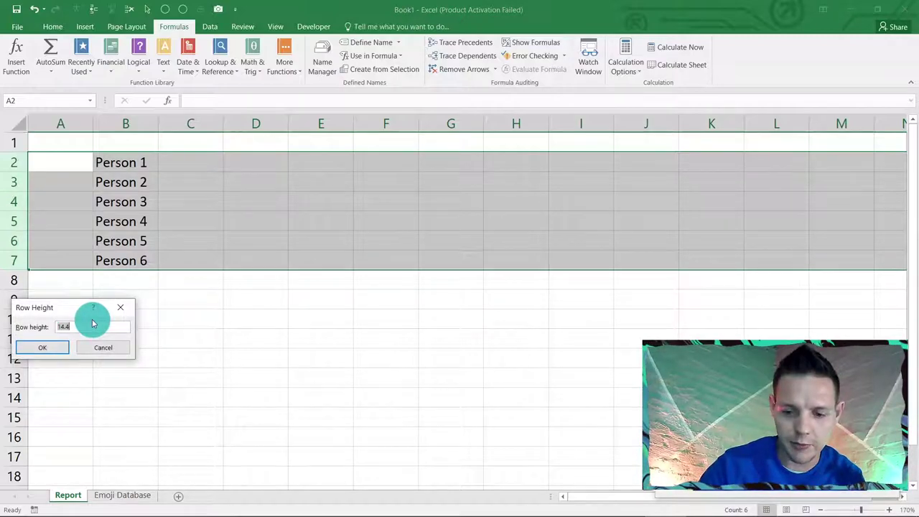
key("Return")
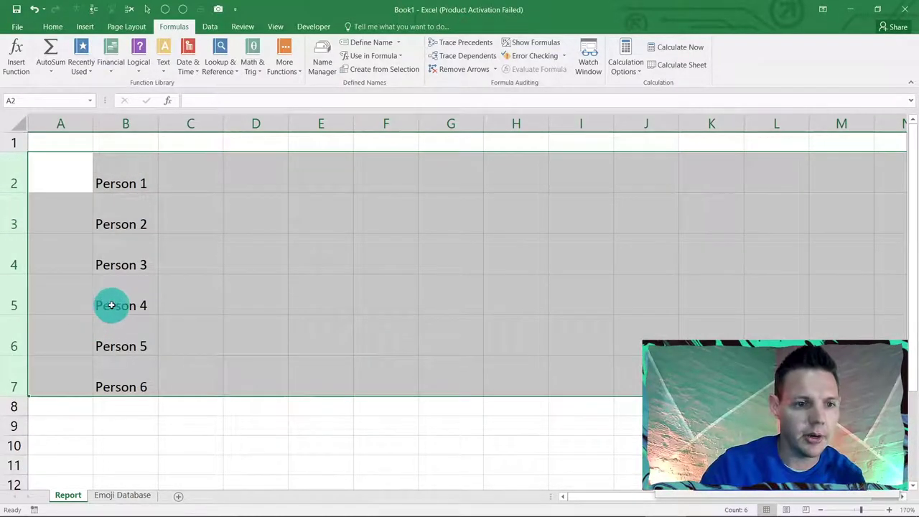
- Middle-align the contents of rows 2 to 7 vertically on the Report sheet
left_click(51, 27)
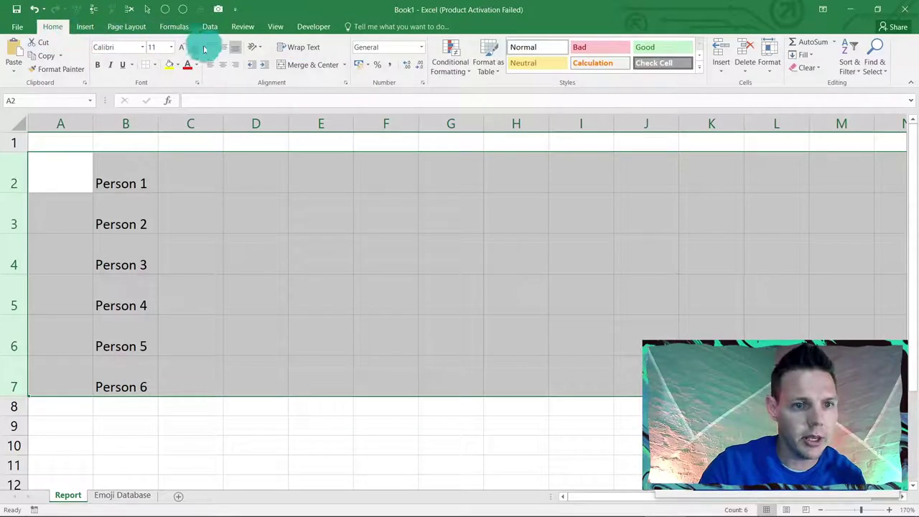
left_click(223, 54)
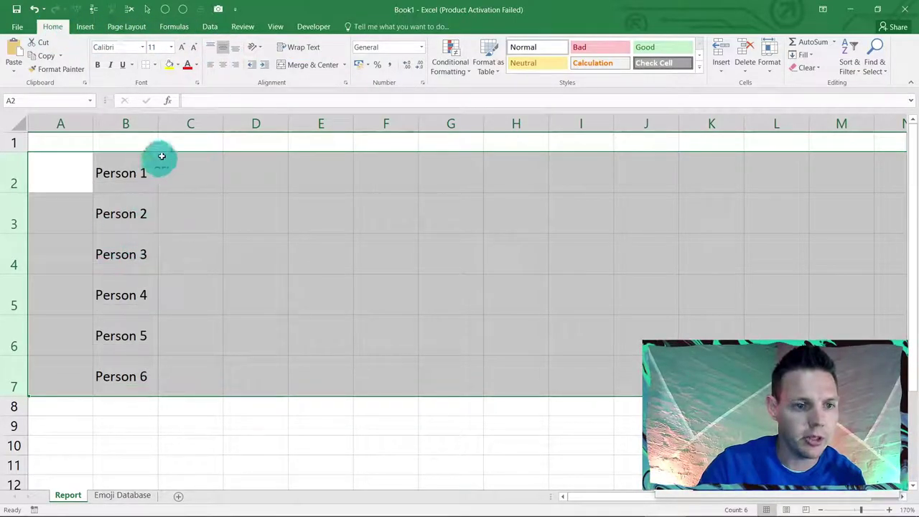
left_click(293, 292)
- Enter the ratings 1, 2, 3, 4, 5 and 6 in cells D2 to D7 of the Report sheet
left_click(249, 174)
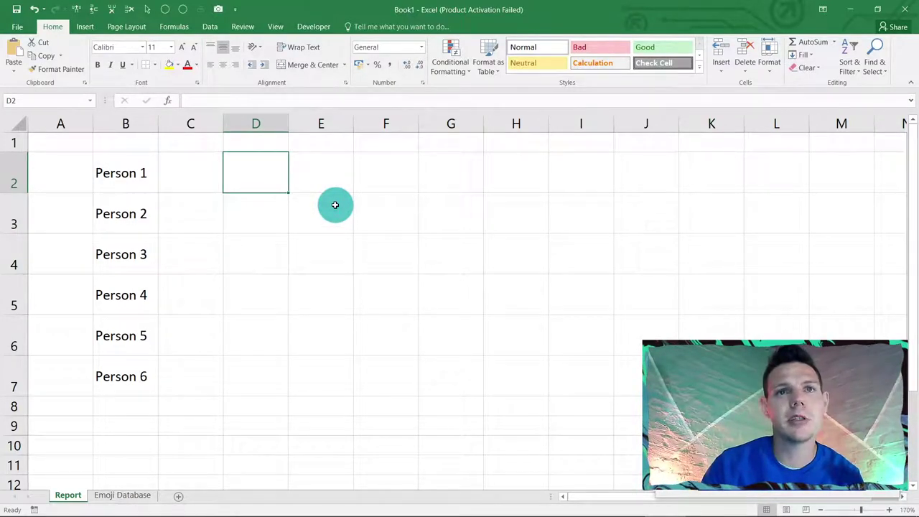
type("1")
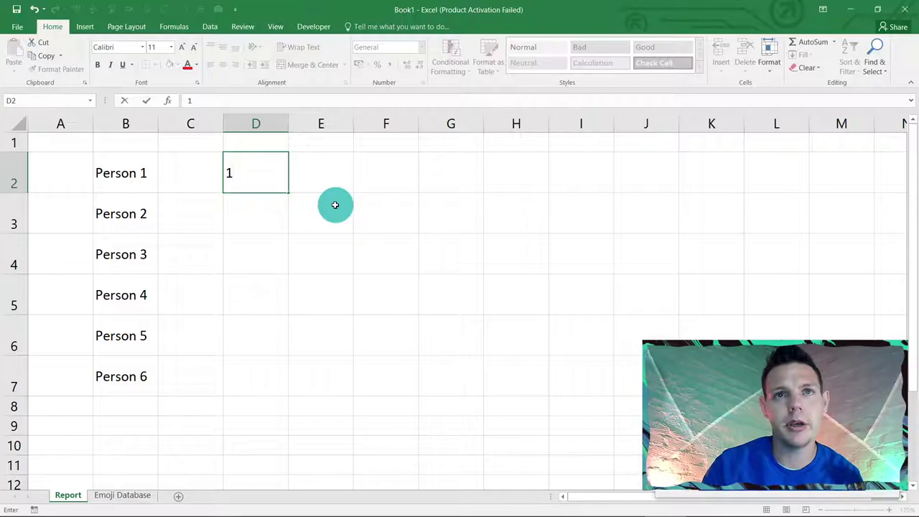
key("Return")
type("2")
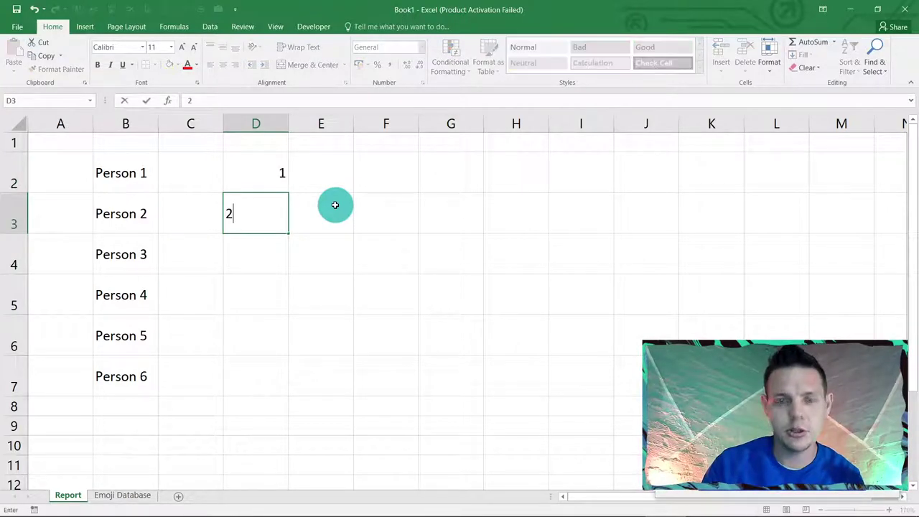
key("Return")
type("3")
key("Return")
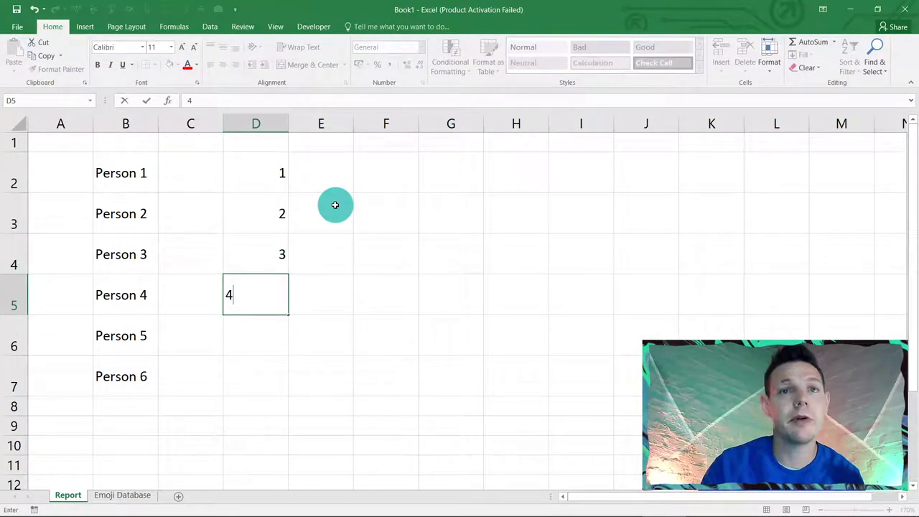
key("Return")
type("5")
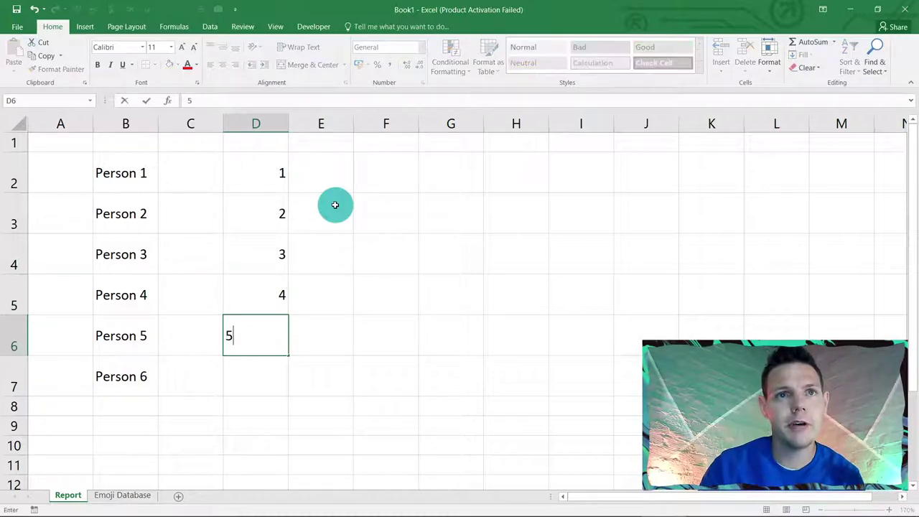
key("Return")
type("6")
key("Return")
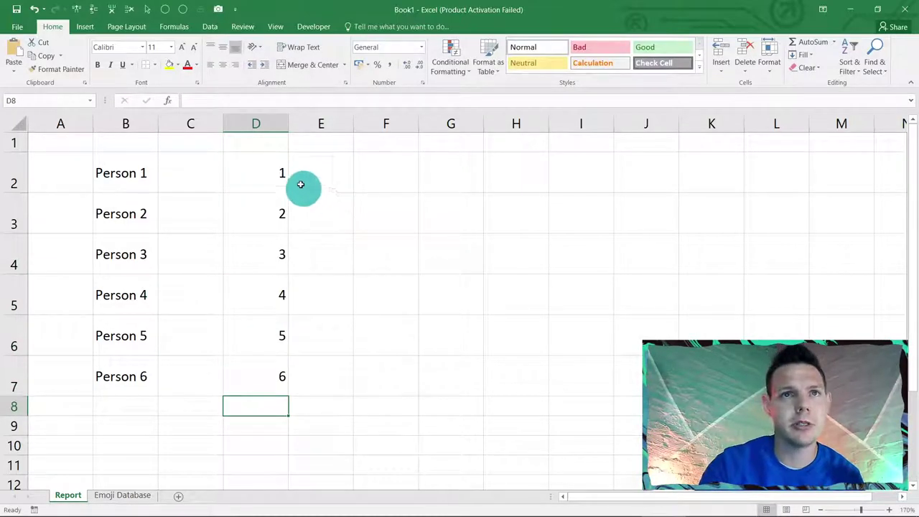
- Center the contents of columns D and B horizontally on the Report sheet
left_click(268, 122)
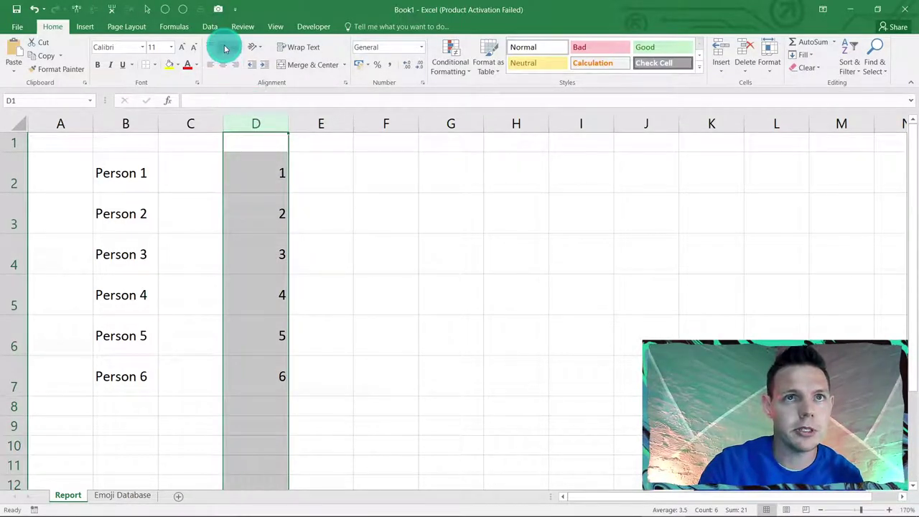
left_click(223, 64)
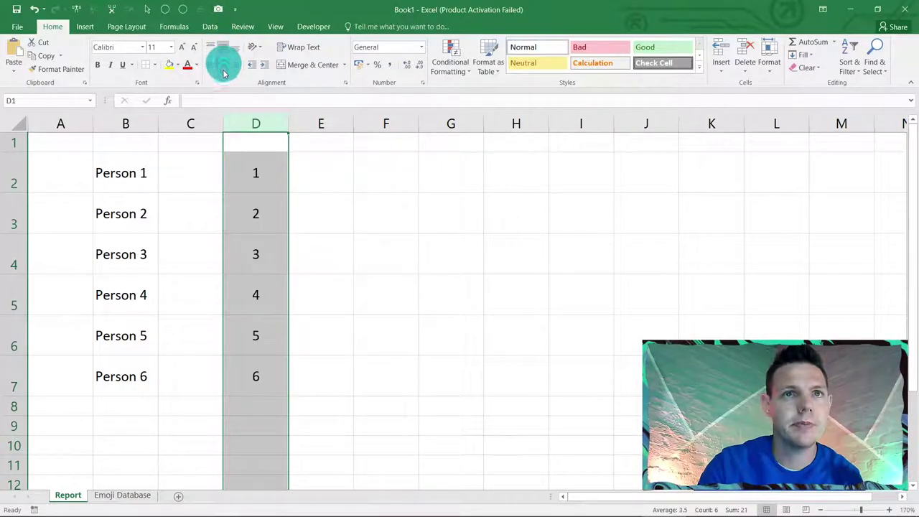
left_click(137, 123)
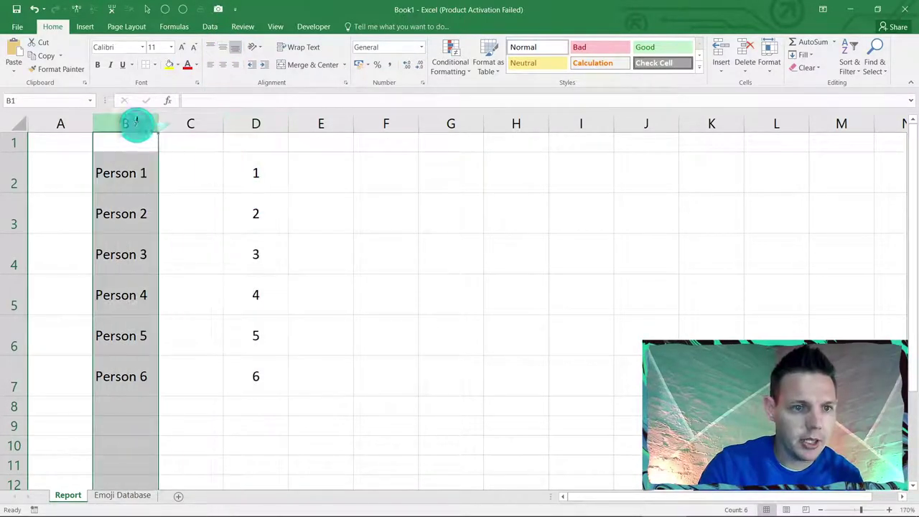
left_click(222, 68)
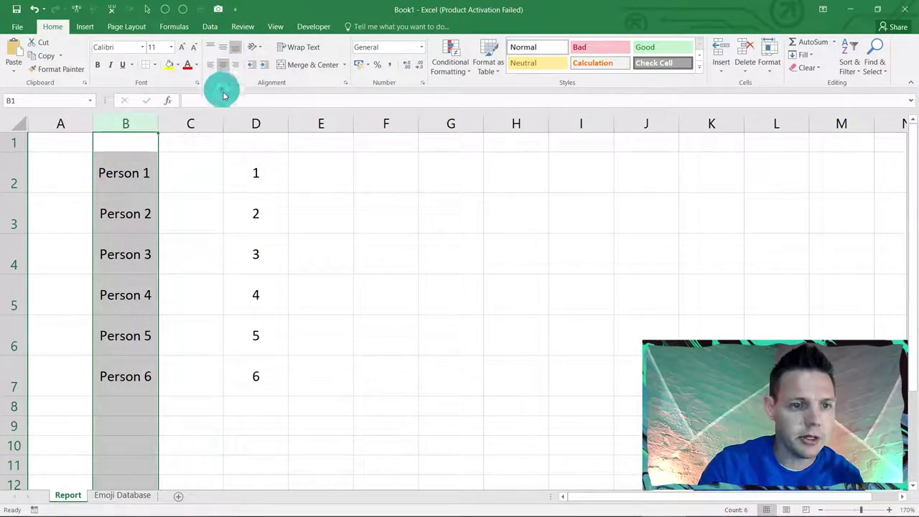
- Begin a nested IF formula in E2 that returns "Low" when D2=1 and "Unhappy" when D2=2
left_click(320, 172)
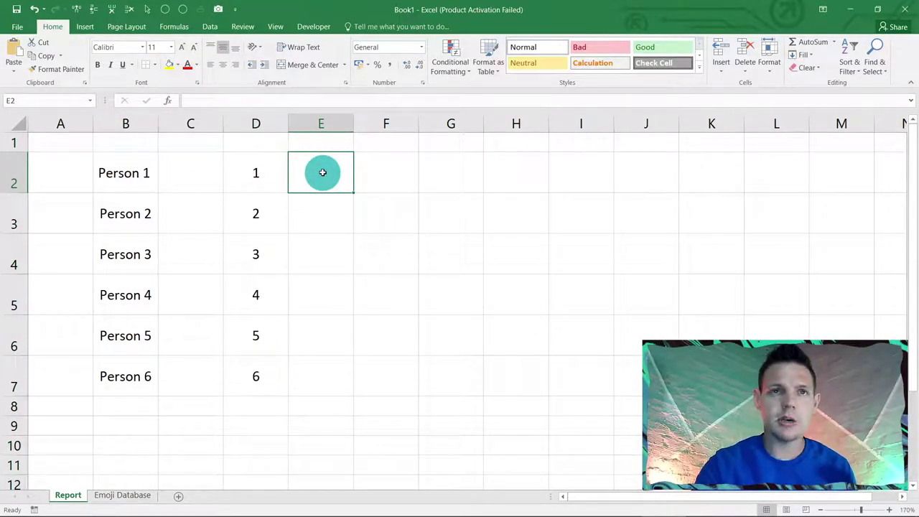
type("=if(")
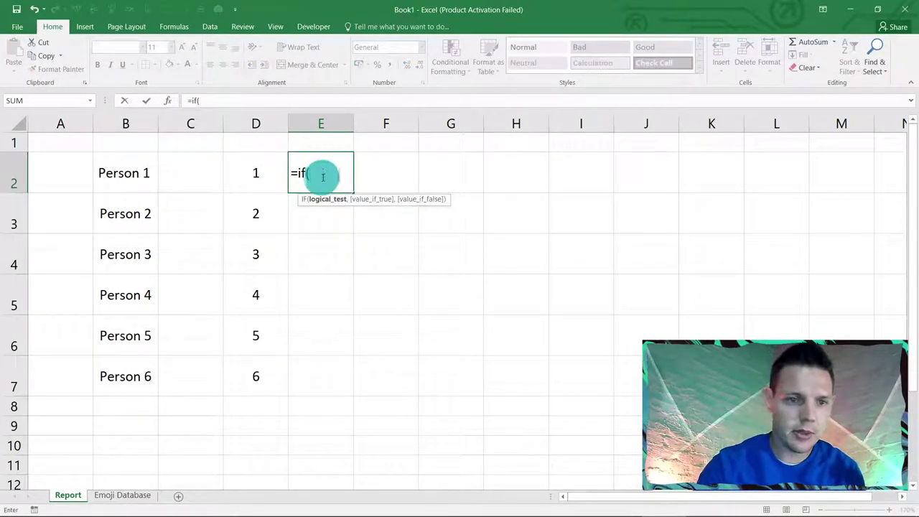
left_click(257, 171)
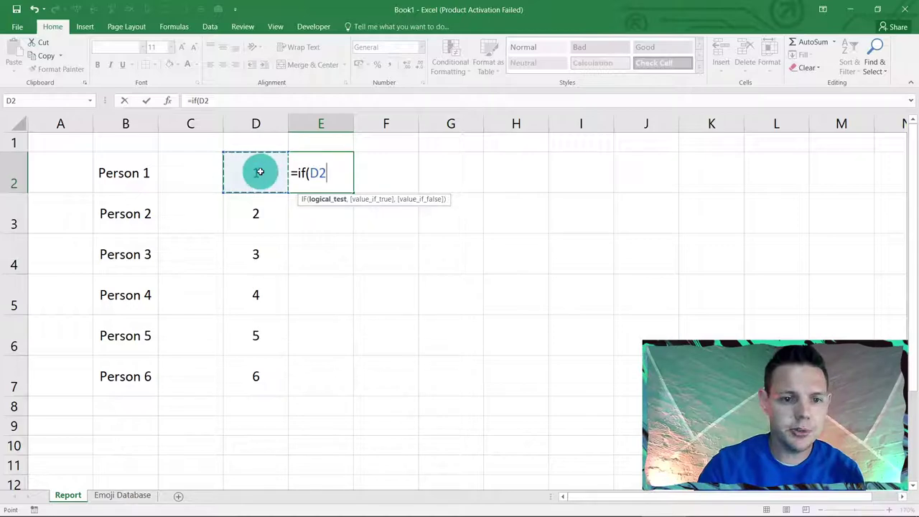
type("=1,\"Low")
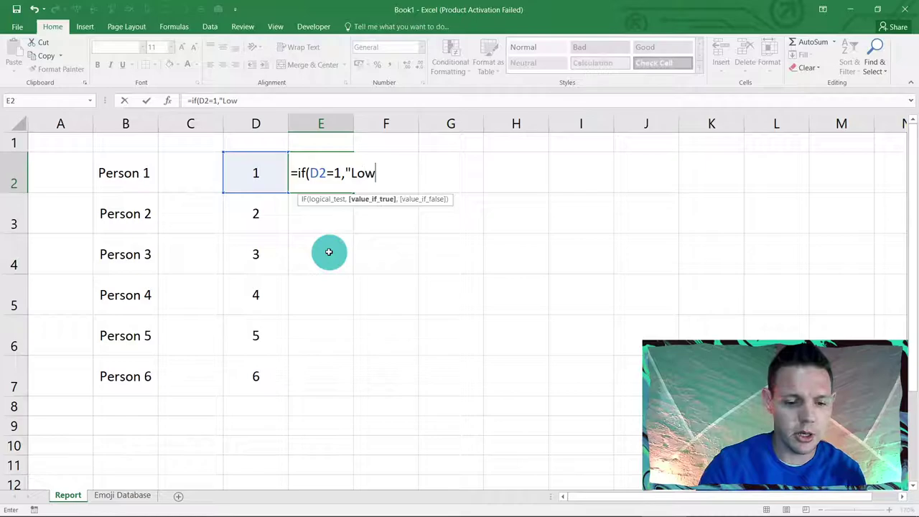
type("\",")
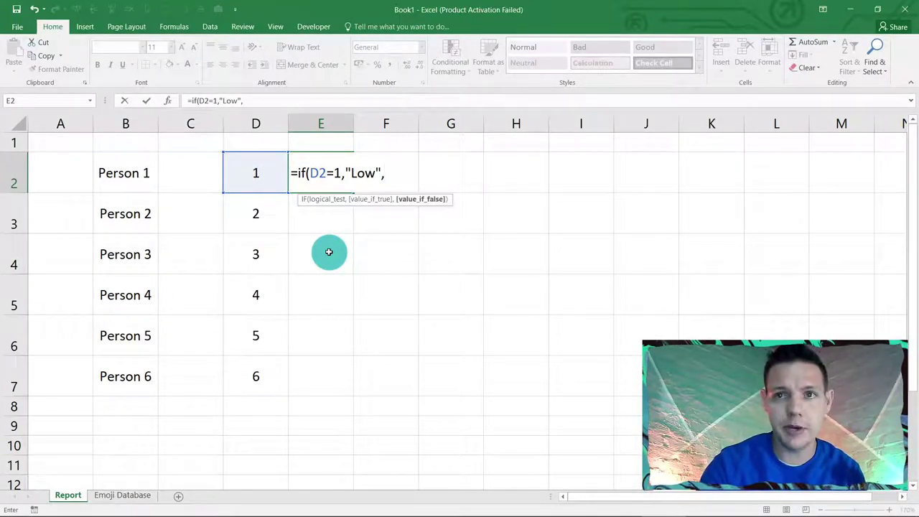
type("if")
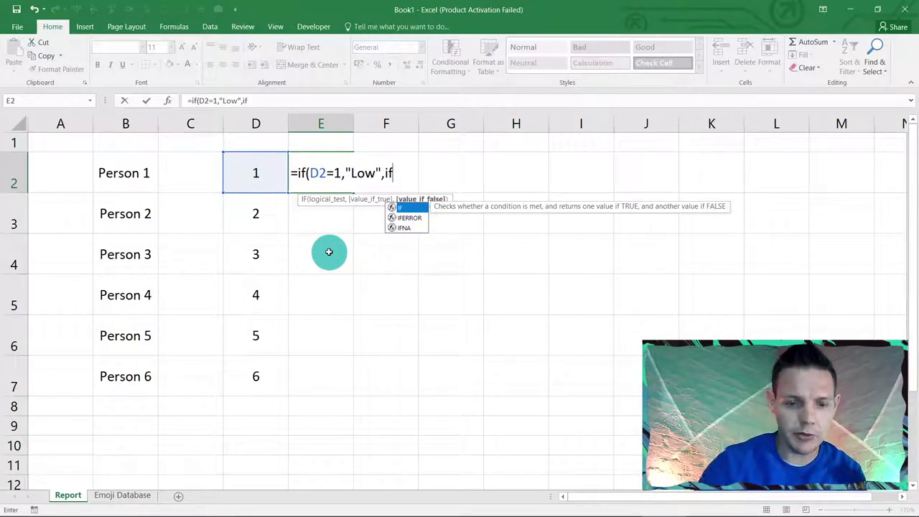
type("(D2=2")
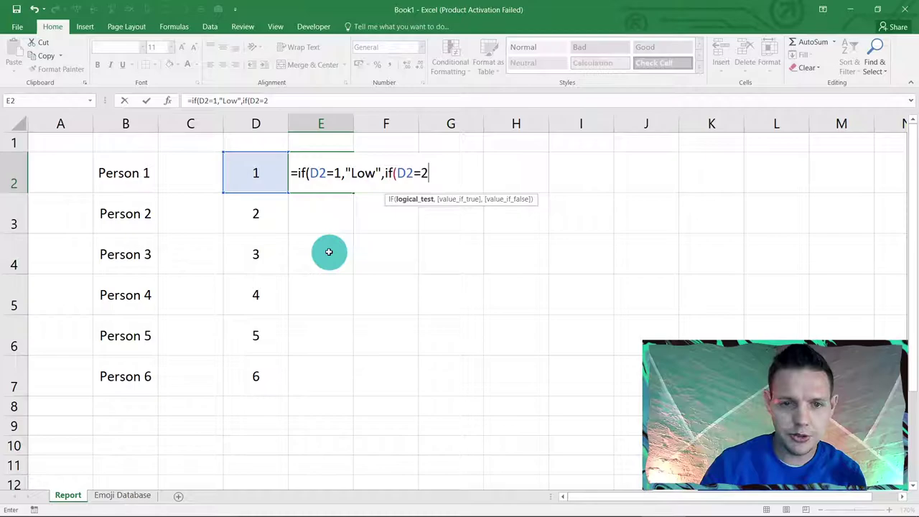
type(",\"Unhappy")
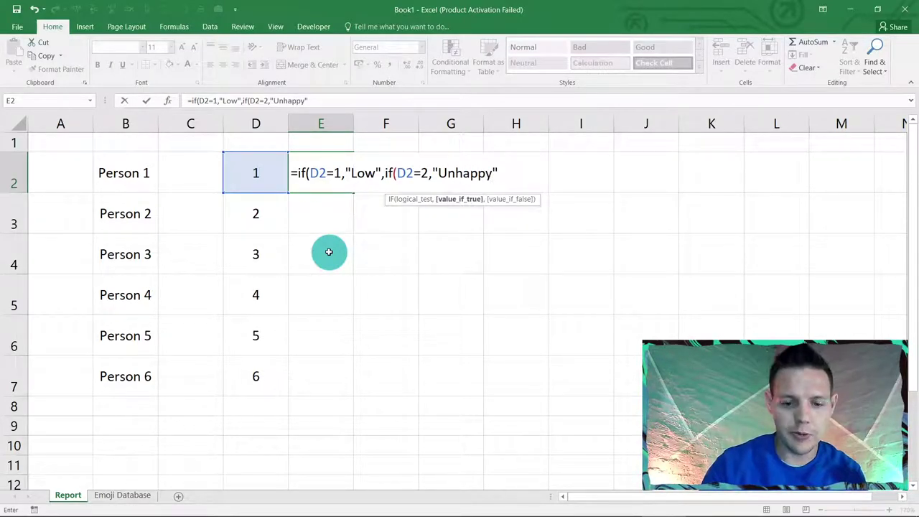
type(",")
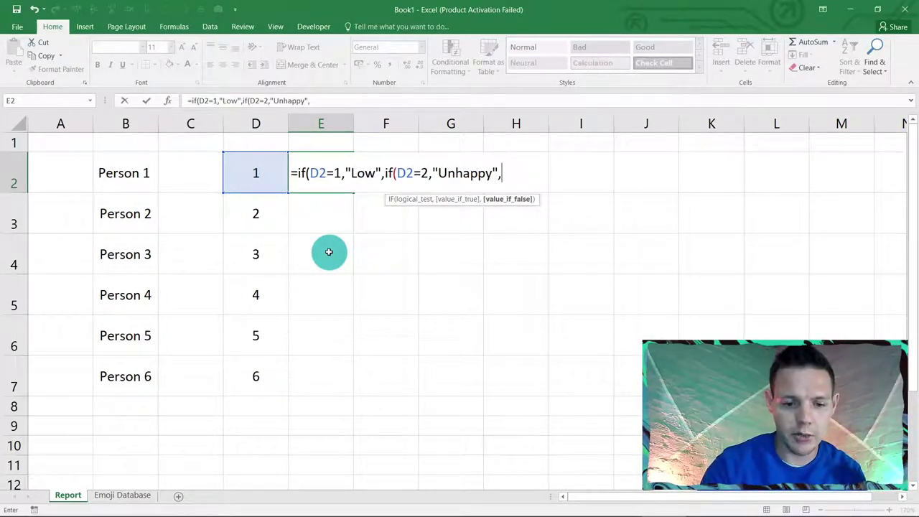
- Extend the nested IF formula in E2 to return "Ok" when D2=3 and "Good" when D2=4
type("if(")
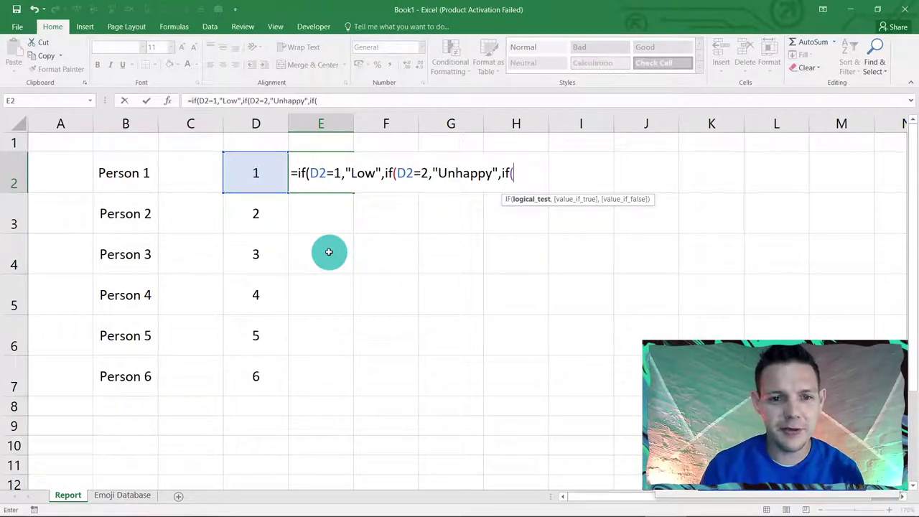
type("D2=3")
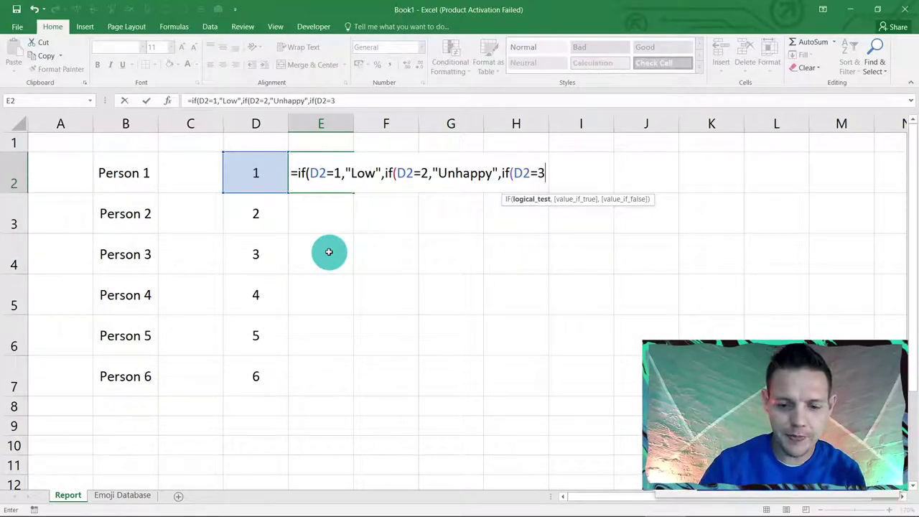
type(",\"Ok")
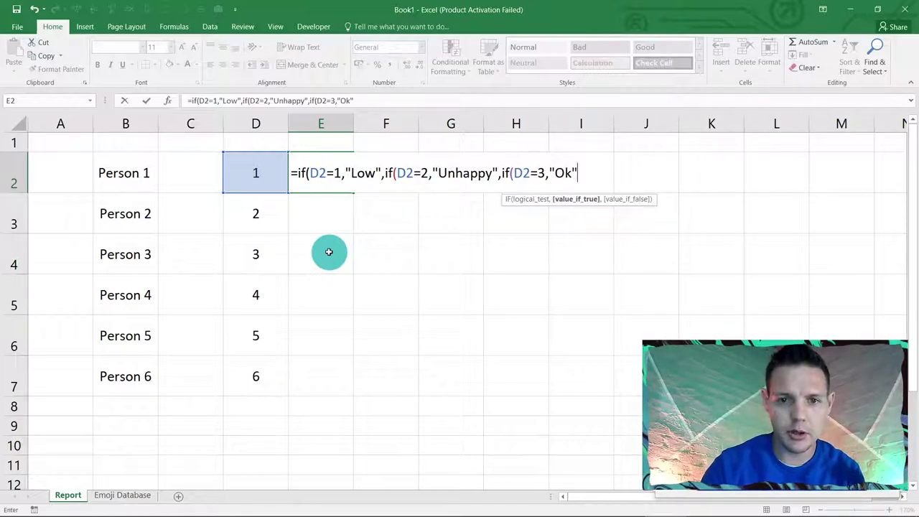
type("\",")
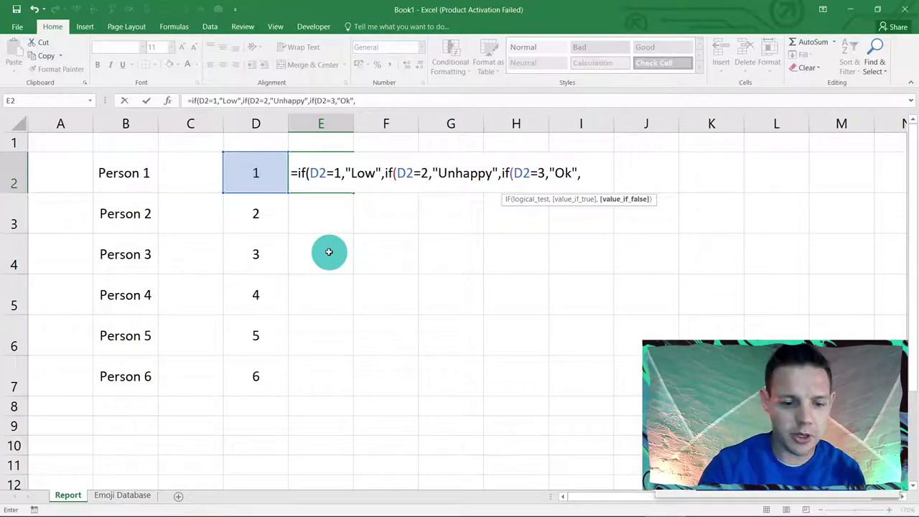
type("if(")
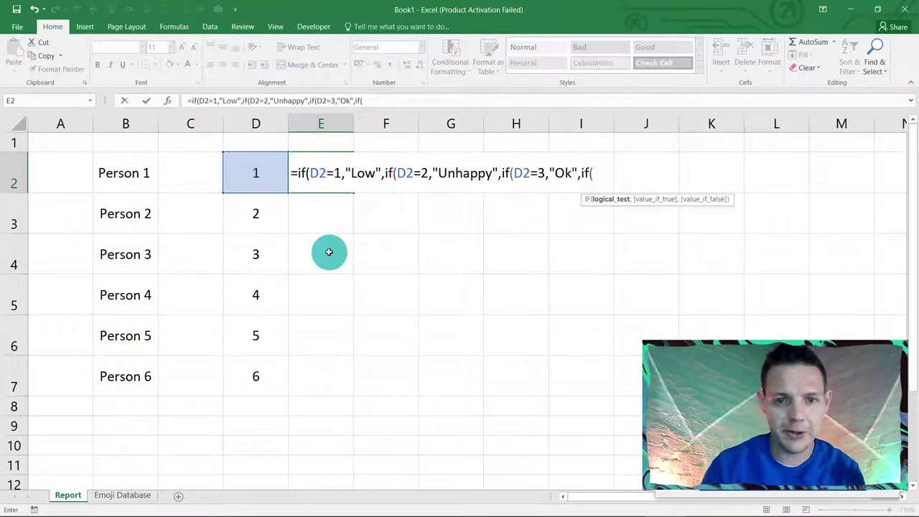
type("D2")
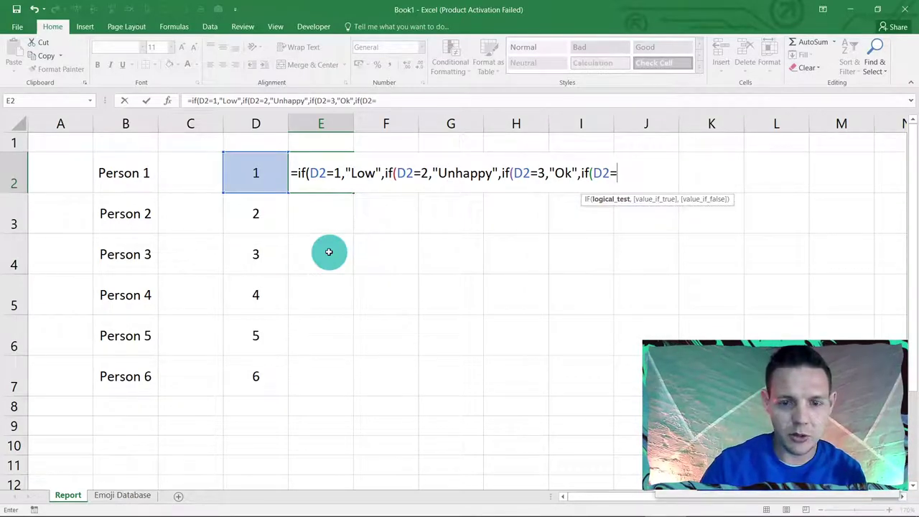
type("=4,\"G")
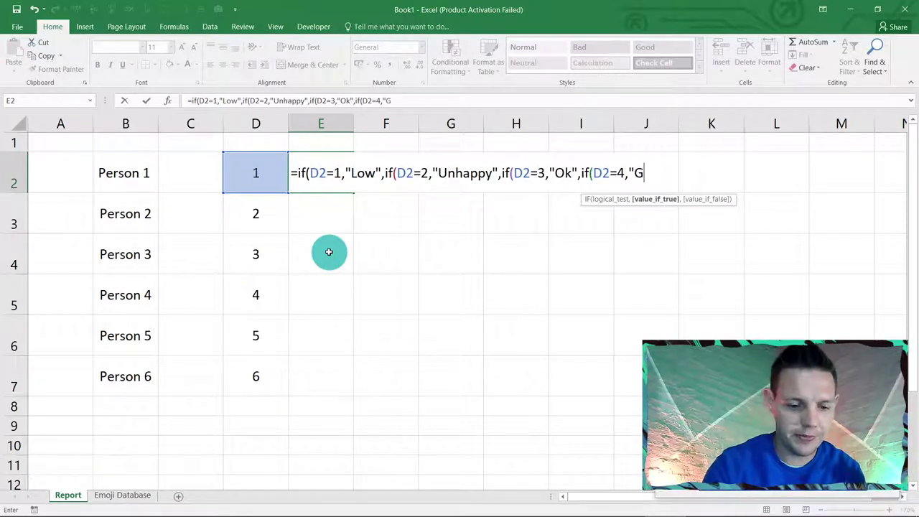
type("ood\",")
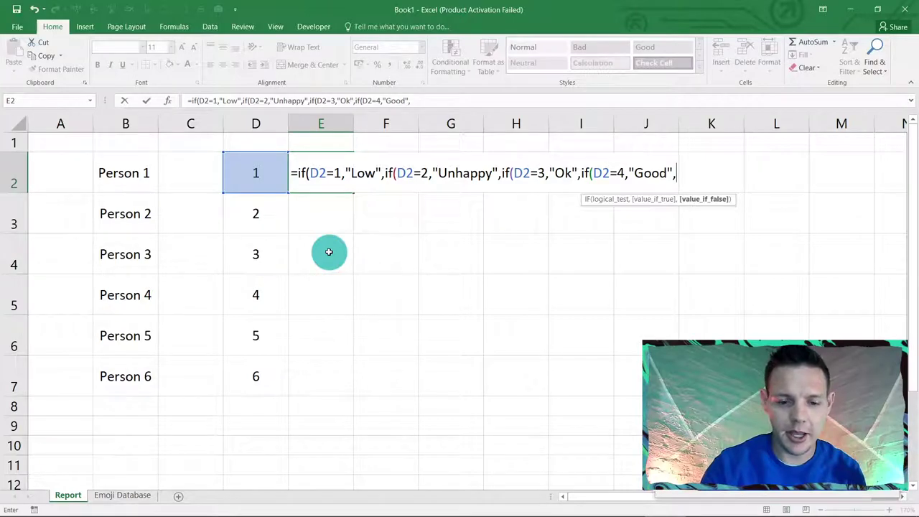
- Complete the E2 formula to return "Excellent" when D2=5 and otherwise "Absent", accepting the correction for the closing parentheses
type("if")
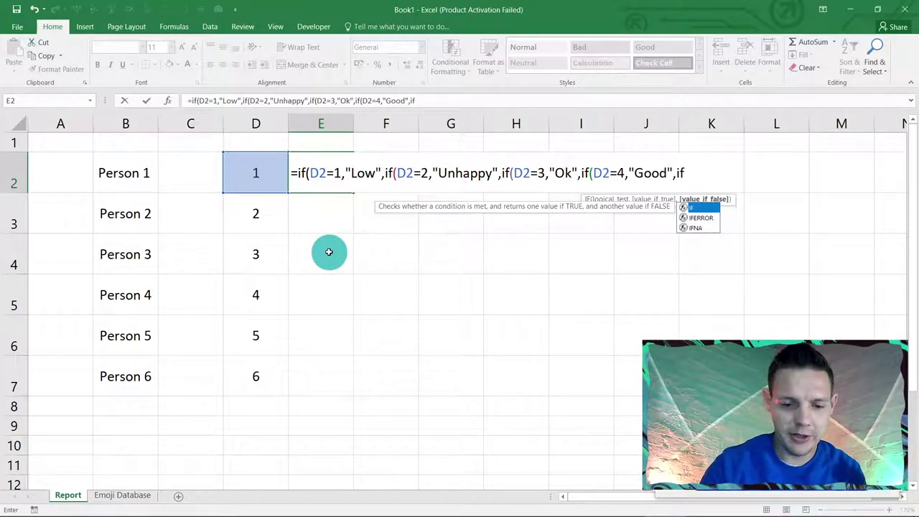
type("(D2")
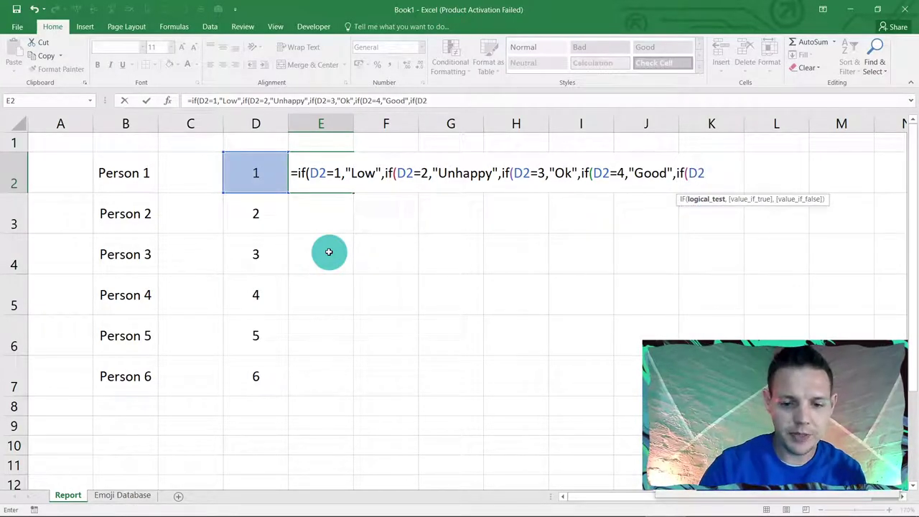
type("=5,\"Excell")
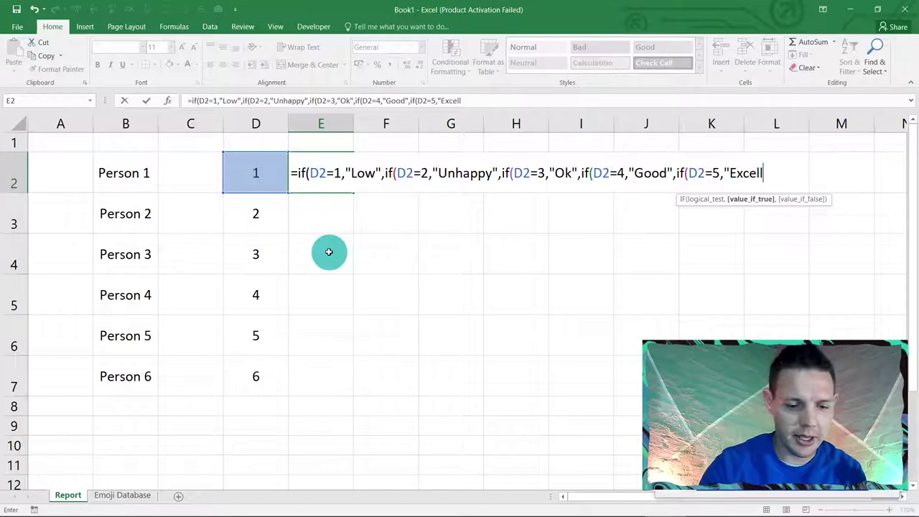
type("ent\",\"Absent\"")
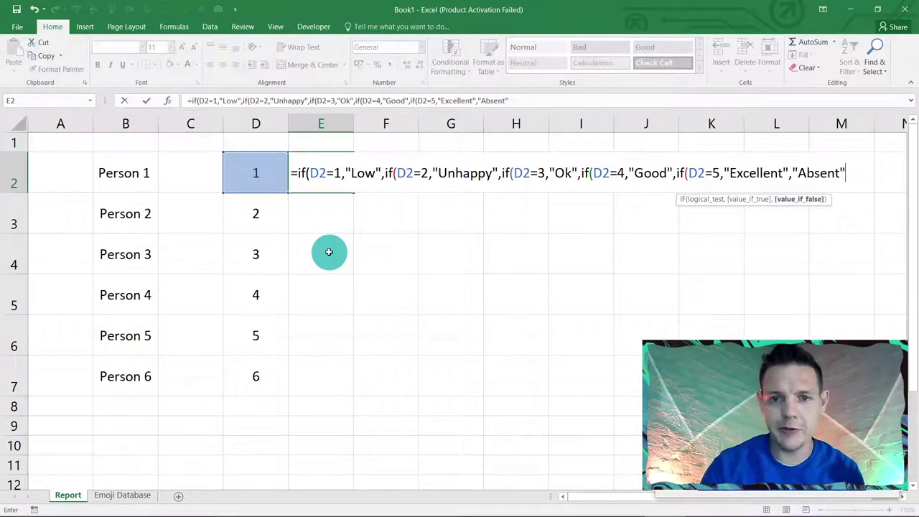
key("Return")
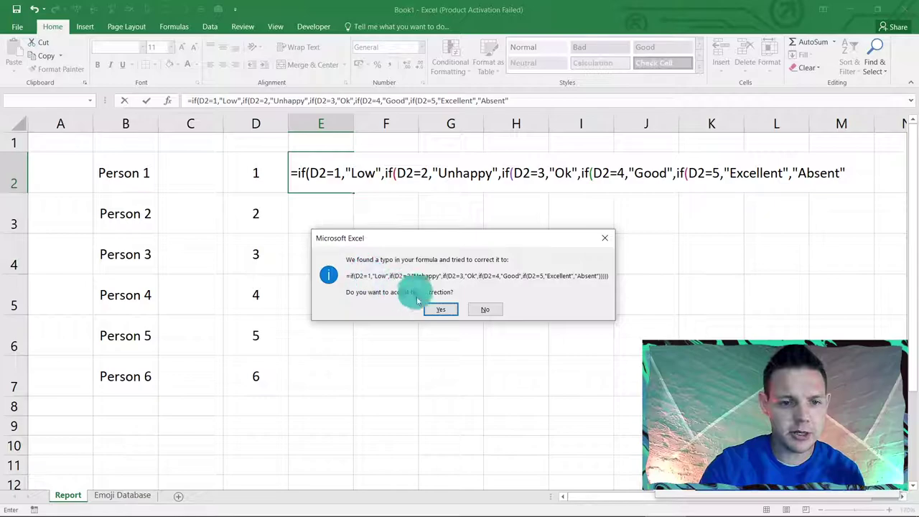
left_click(436, 312)
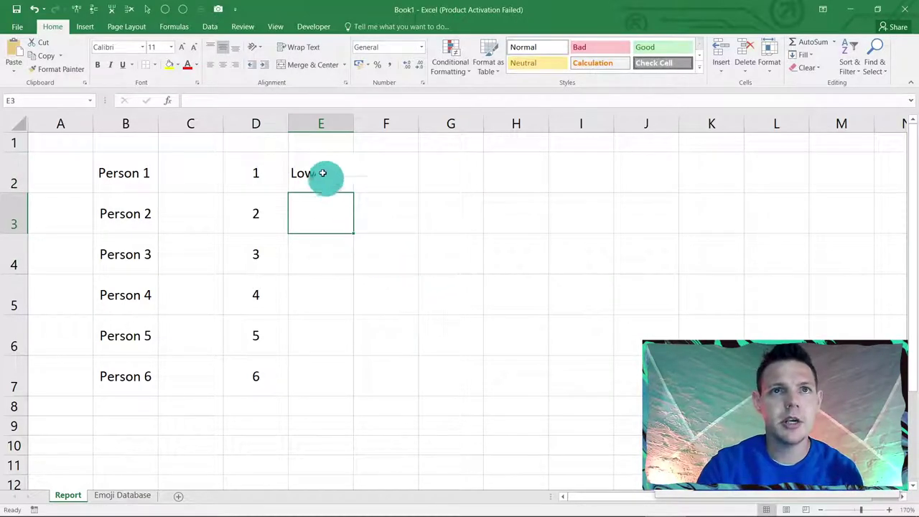
- Center the contents of column E horizontally on the Report sheet
left_click(318, 169)
left_click(320, 123)
left_click(223, 64)
- Copy the E2 formula down through E7 and check the resulting names against the ratings in D2 to D7
left_click(342, 191)
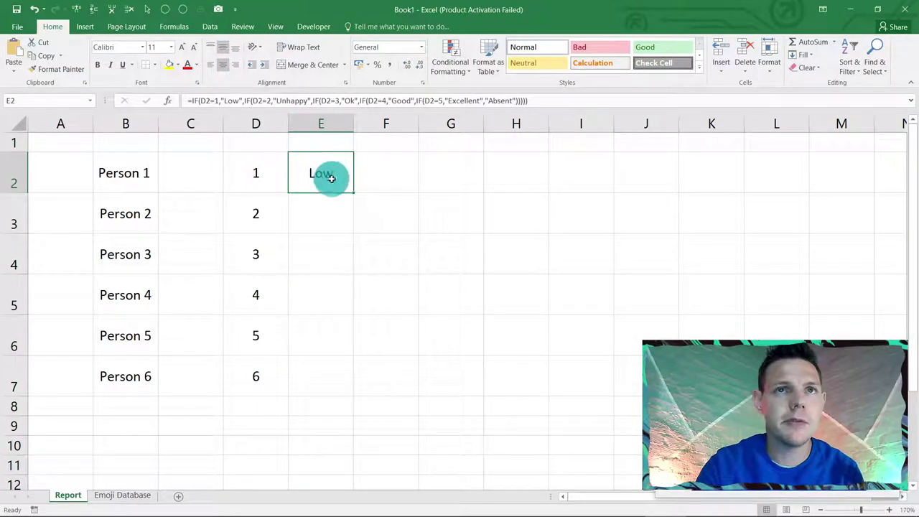
left_click_drag(352, 191, 357, 377)
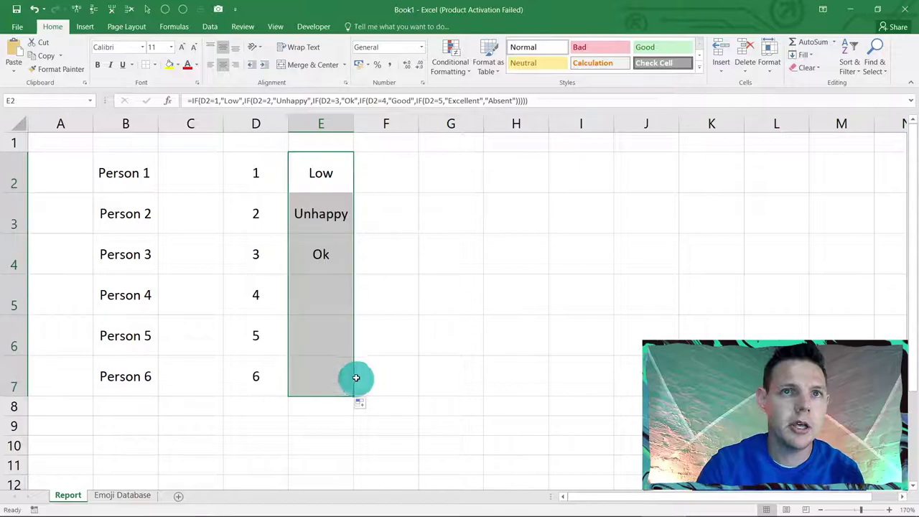
left_click(336, 213)
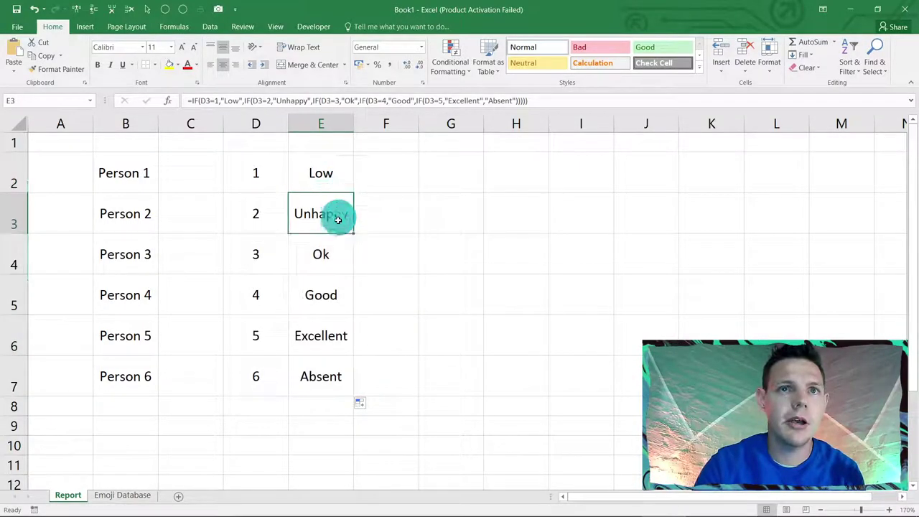
left_click(338, 250)
left_click(338, 287)
left_click(333, 324)
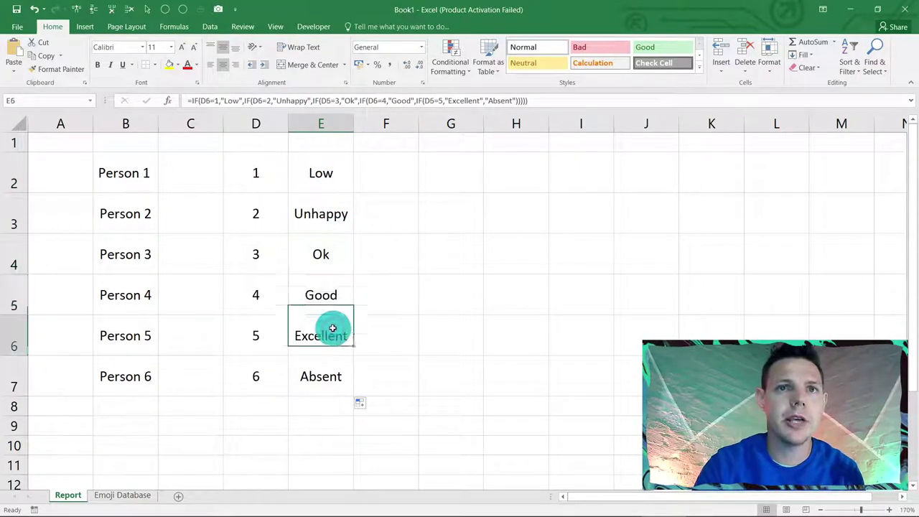
left_click(333, 370)
left_click_drag(254, 172, 266, 369)
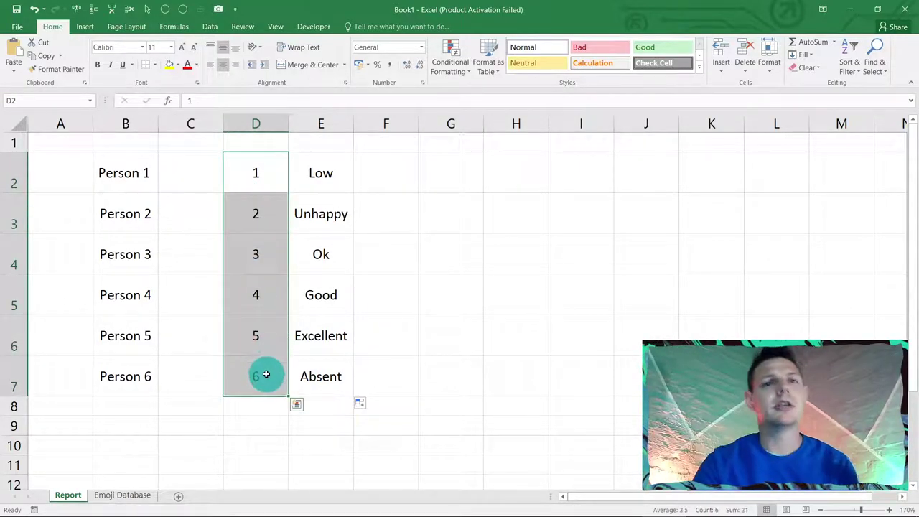
- Number the emojis 1 to 6 in C2:C7 of the Emoji Database sheet and center the numbers horizontally and vertically
left_click(129, 495)
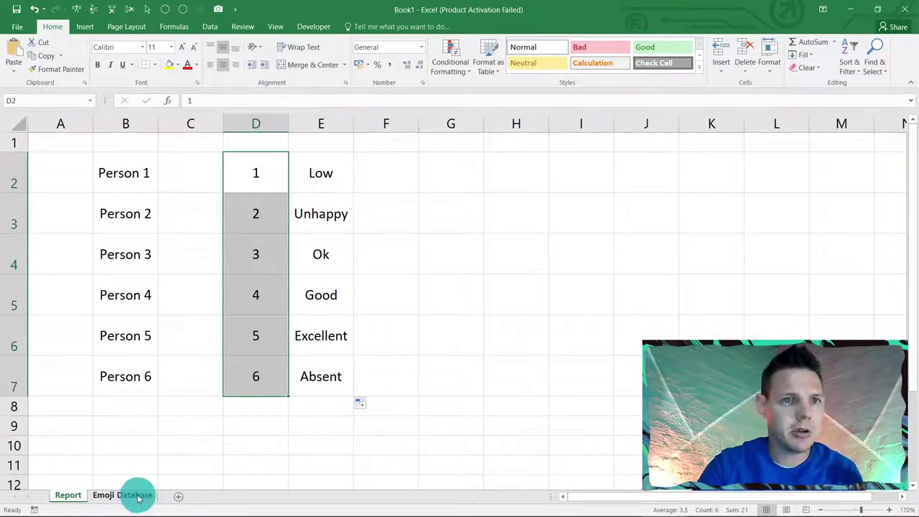
left_click(141, 495)
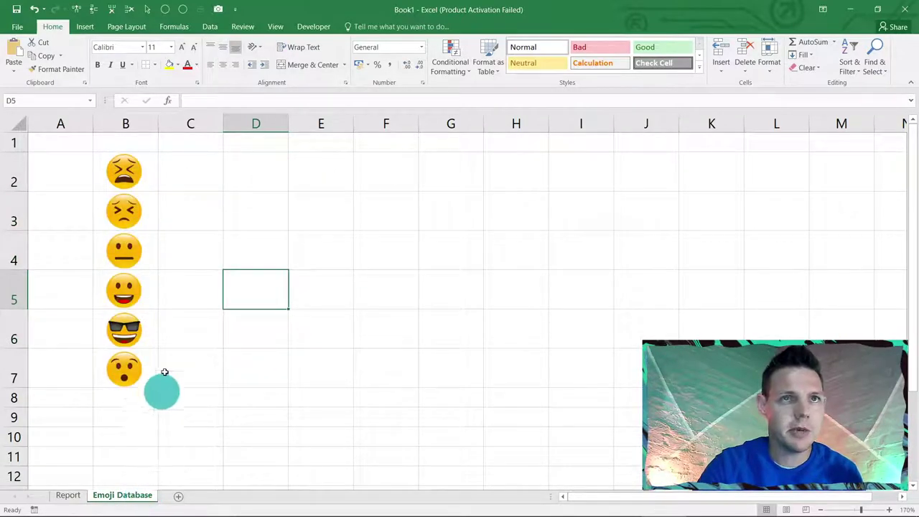
left_click(180, 168)
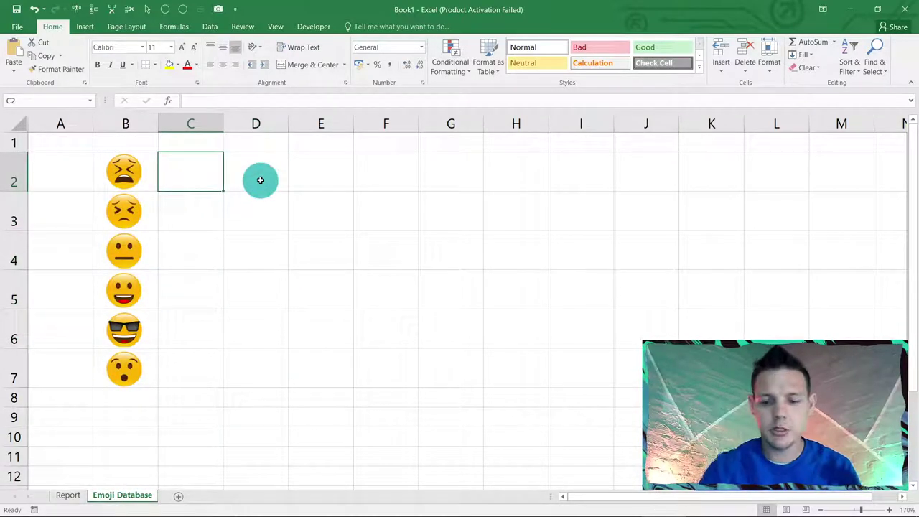
type("1")
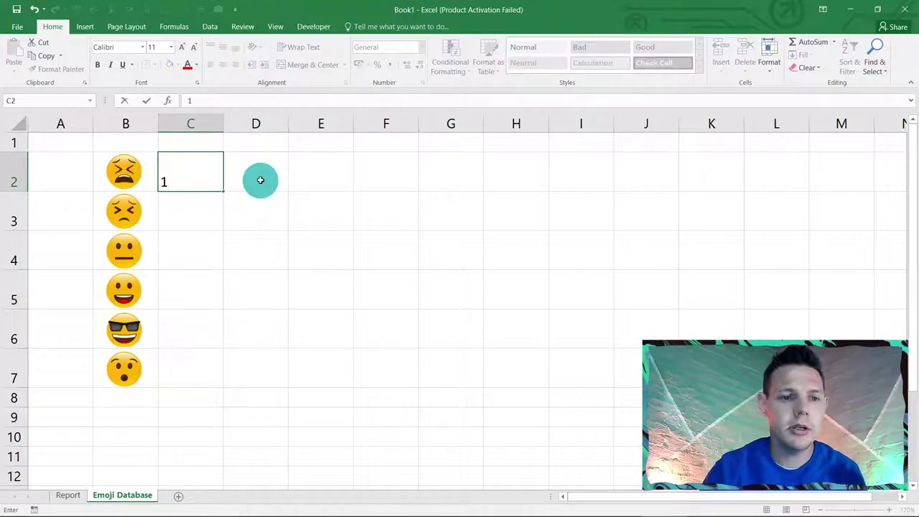
key("Return")
type("2")
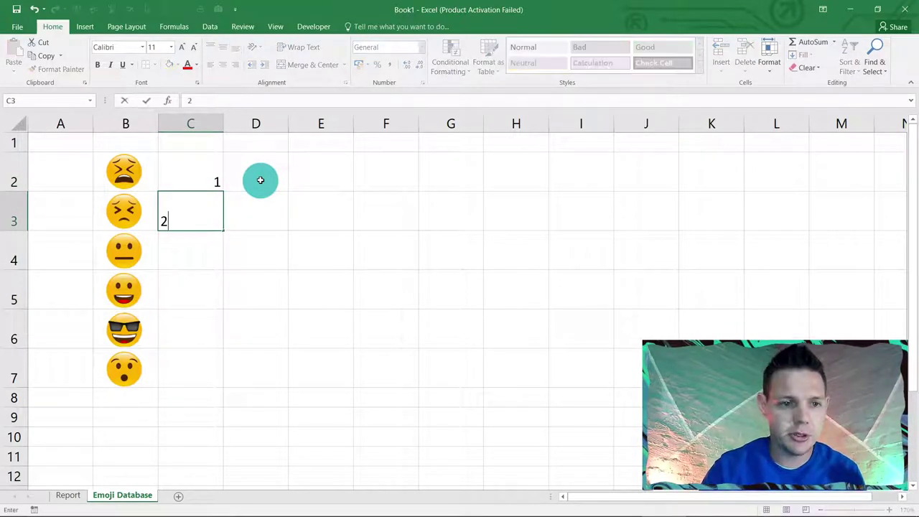
key("Return")
left_click_drag(197, 181, 215, 386)
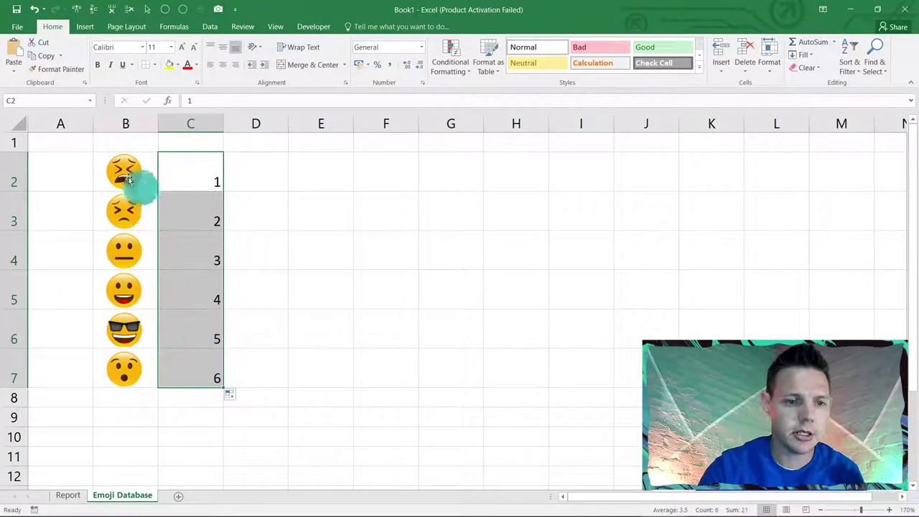
left_click(223, 62)
left_click(223, 48)
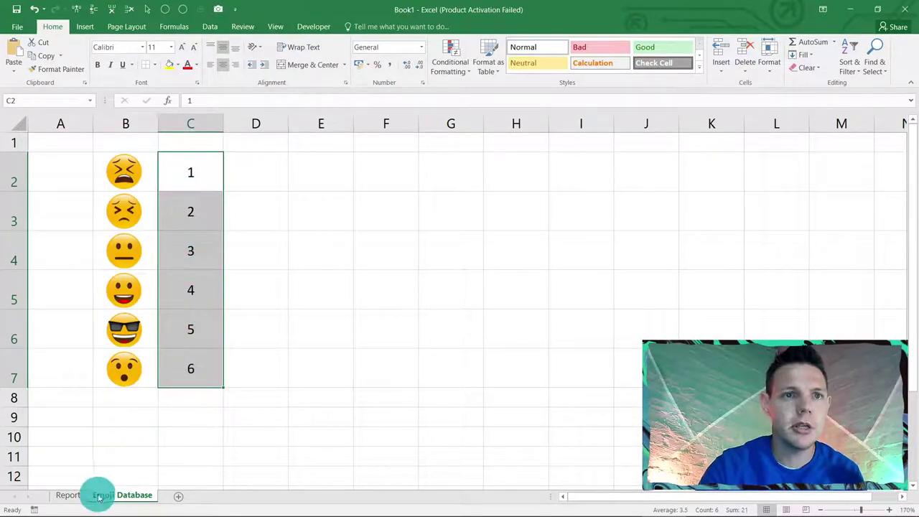
- Start a data validation rule for cell D2 on the Report sheet that allows a List
left_click(71, 495)
left_click(246, 166)
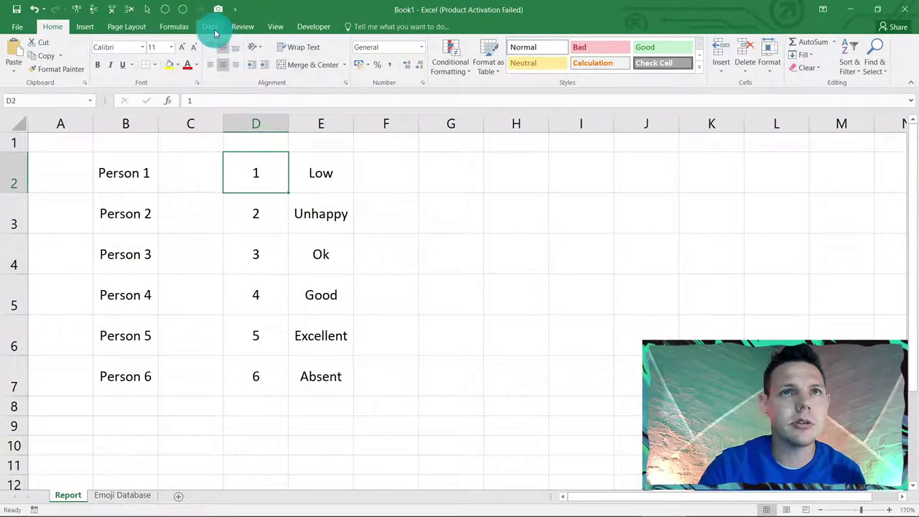
left_click(210, 28)
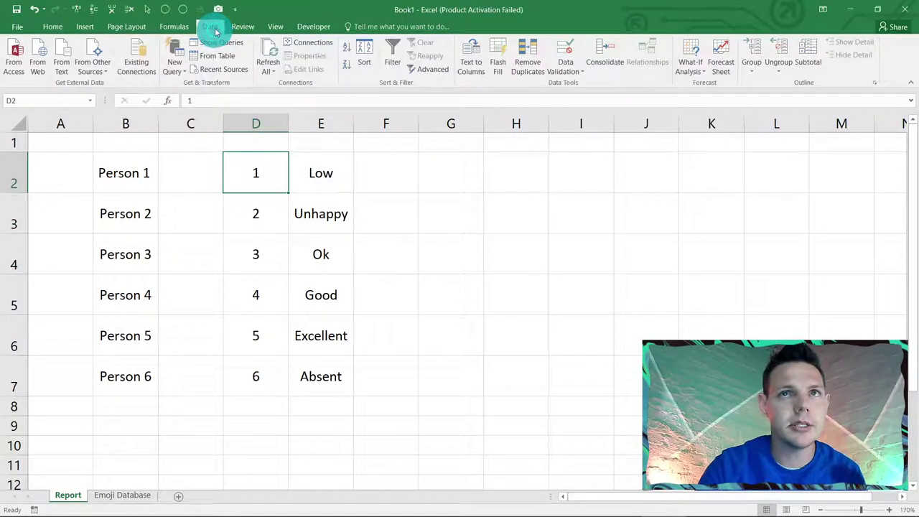
left_click(572, 72)
left_click(582, 84)
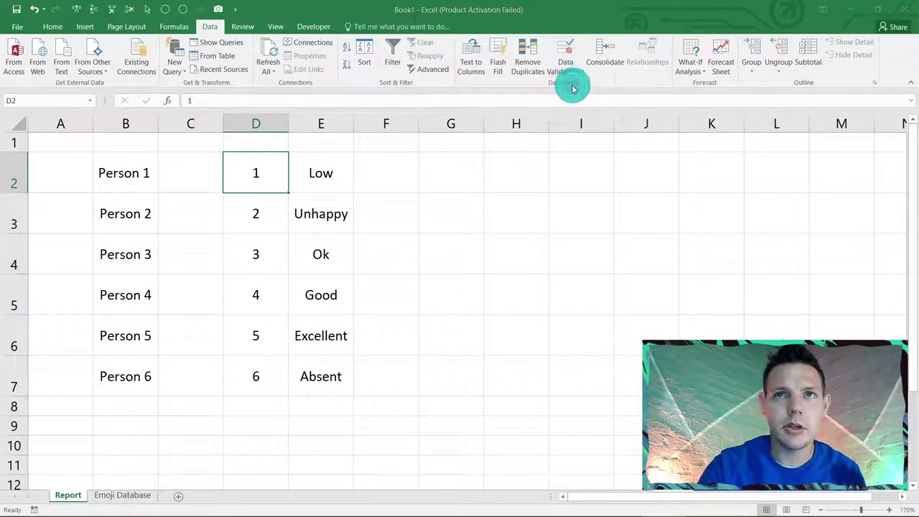
left_click_drag(378, 174, 469, 160)
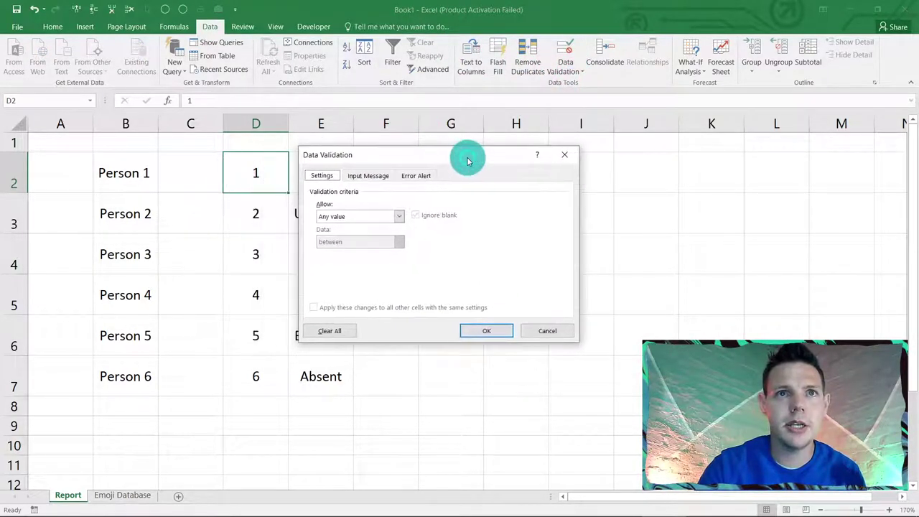
left_click(400, 217)
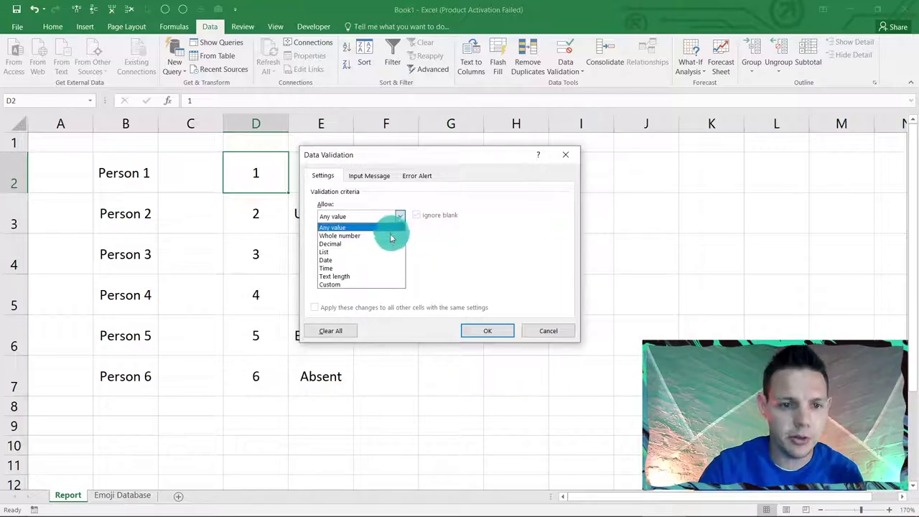
left_click(386, 251)
left_click_drag(407, 160, 507, 147)
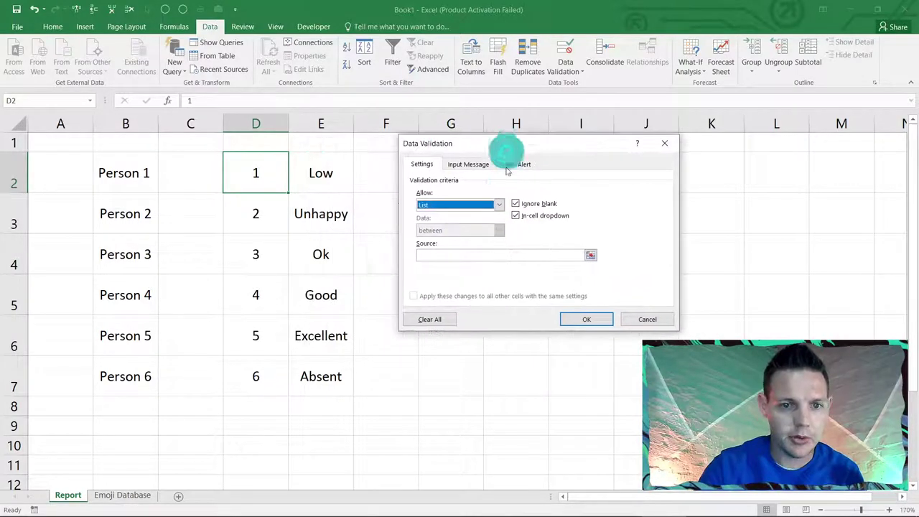
- Set the validation list source for D2 to ='Emoji Database'!$C$2:$C$7 and apply the rule
left_click(464, 255)
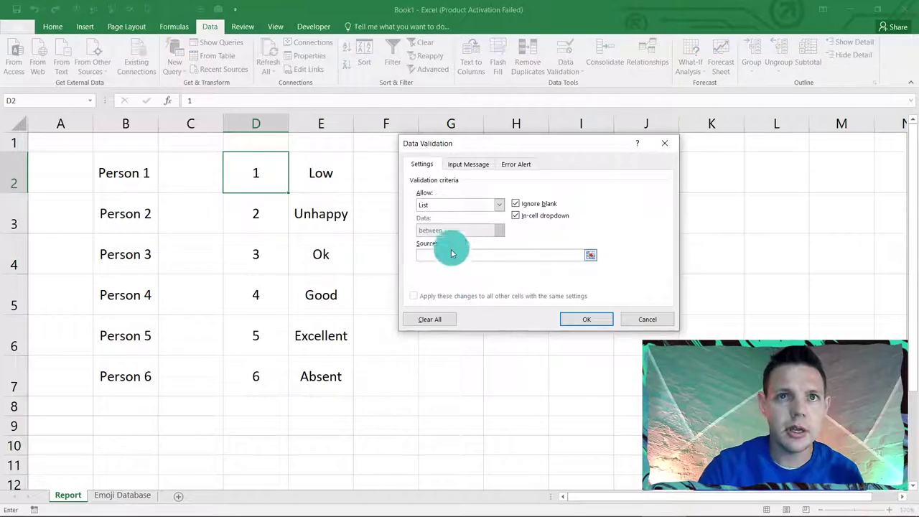
left_click(138, 497)
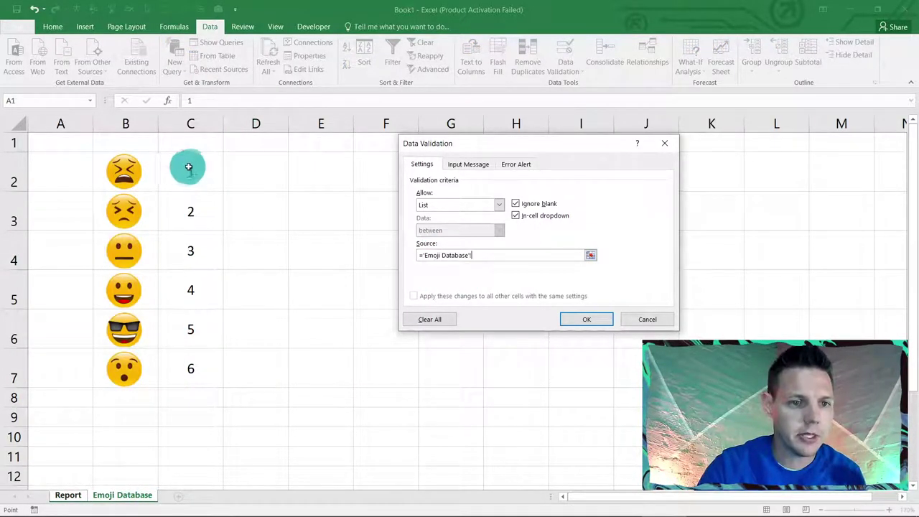
left_click_drag(192, 167, 186, 368)
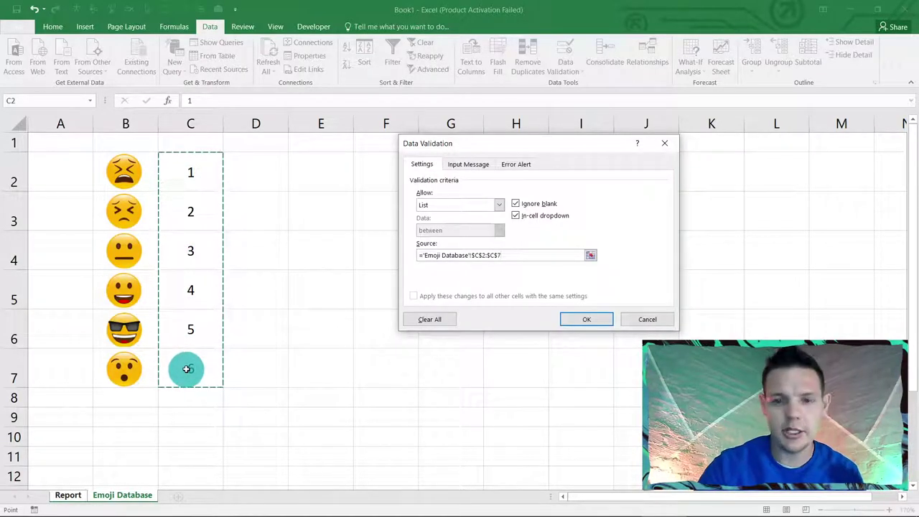
key("Return")
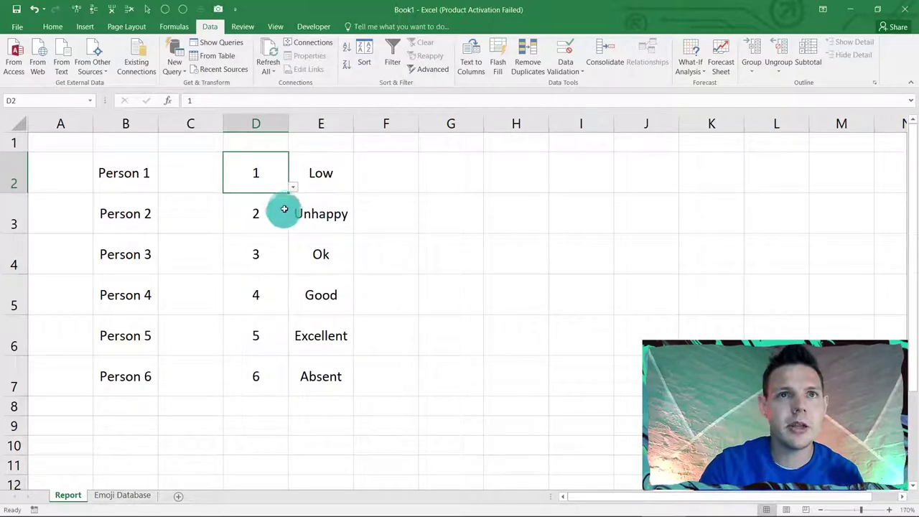
- Test the D2 dropdown by choosing ratings 2 through 6 in turn, ending back on 1
left_click(292, 191)
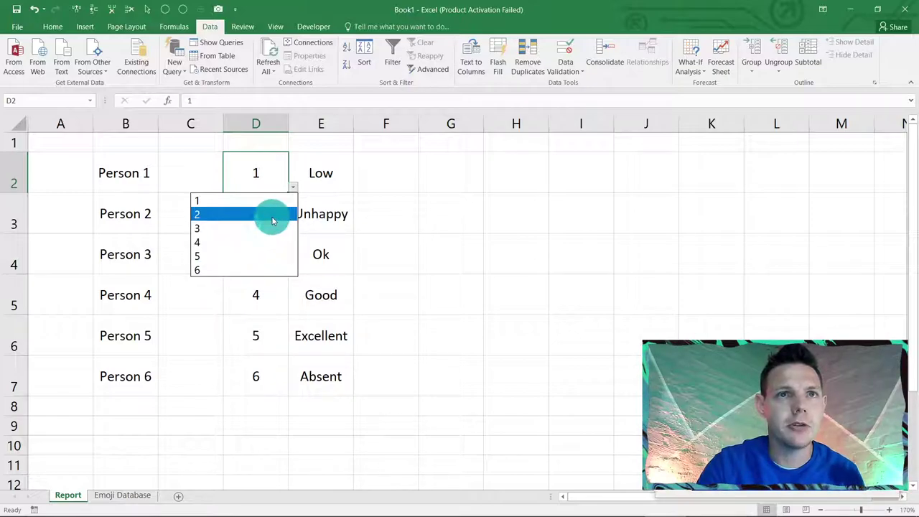
left_click(273, 216)
left_click(292, 188)
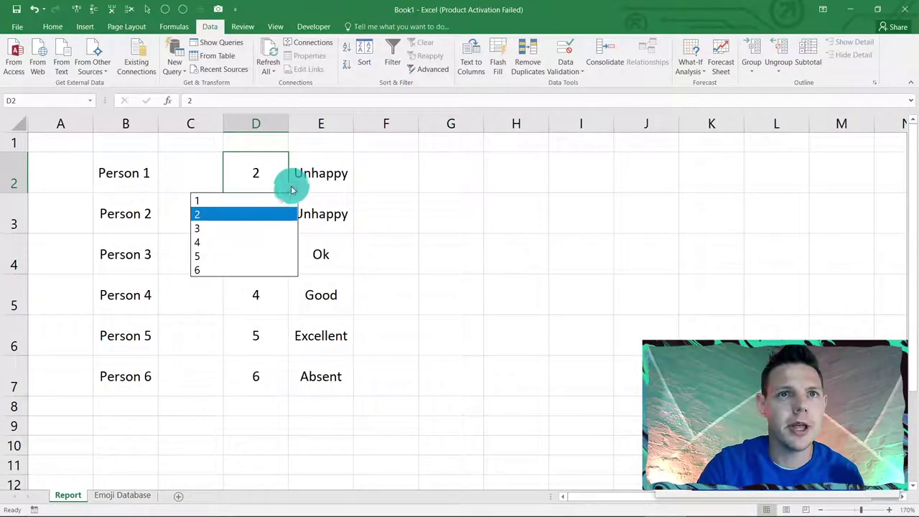
left_click(283, 228)
left_click(291, 187)
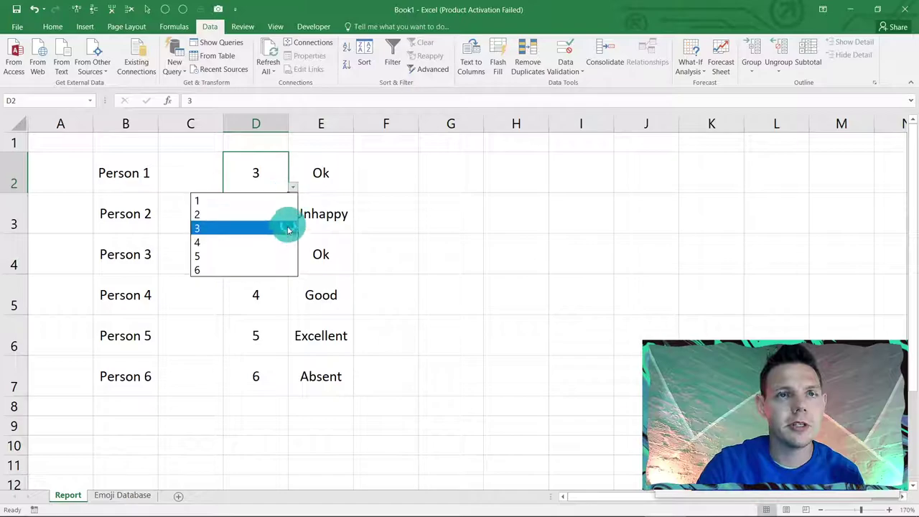
left_click(287, 242)
left_click(292, 188)
left_click(289, 255)
left_click(292, 189)
left_click(286, 268)
left_click(291, 188)
left_click(286, 204)
left_click(264, 407)
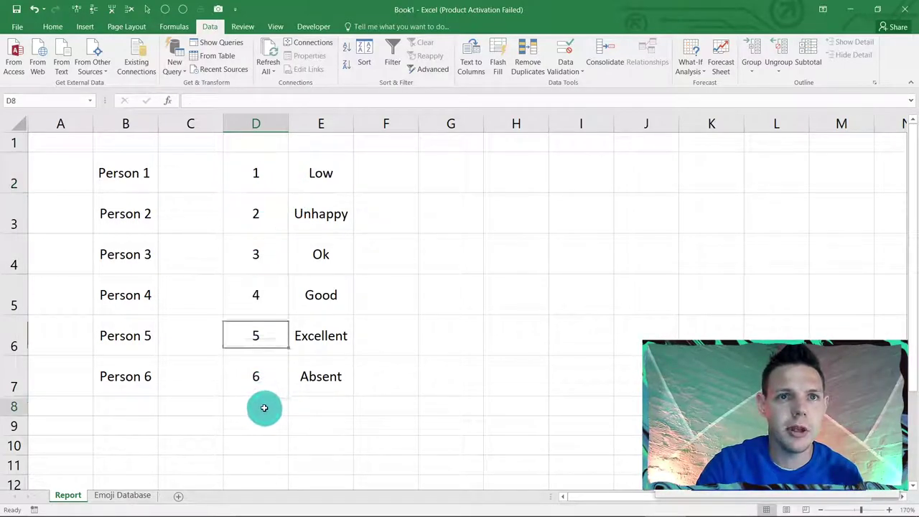
left_click(321, 290)
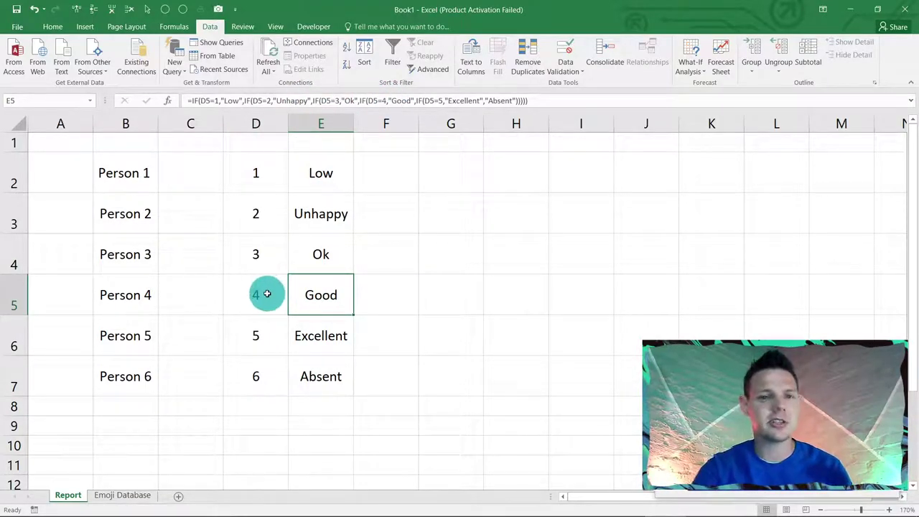
left_click(470, 251)
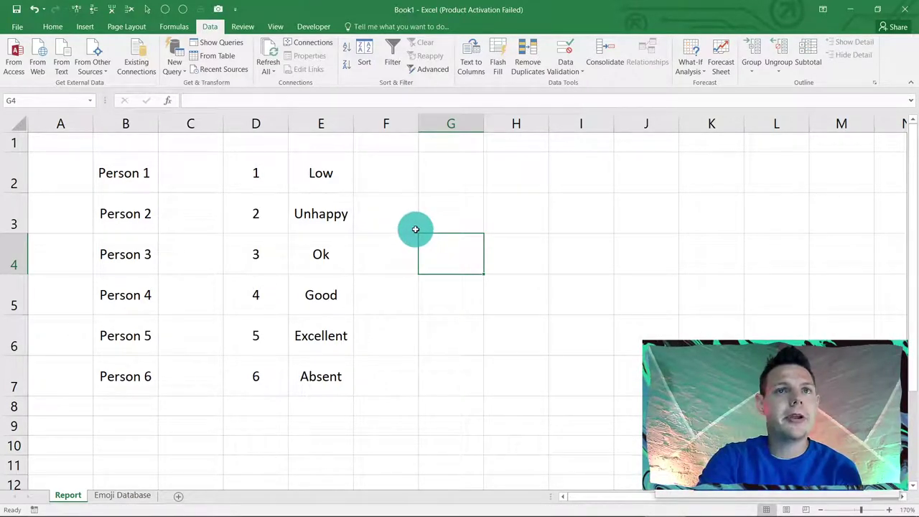
- Start a new workbook-scope defined name called Select1 in the Name Manager
left_click(173, 28)
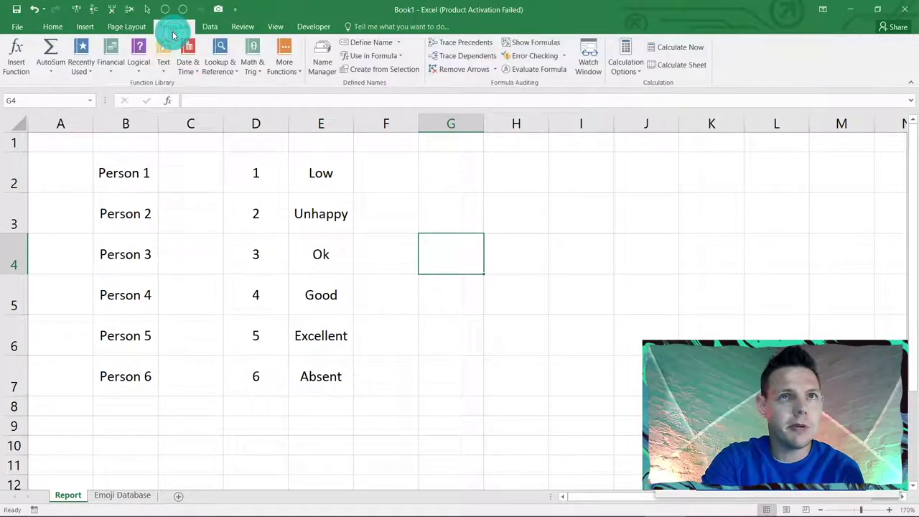
left_click(322, 63)
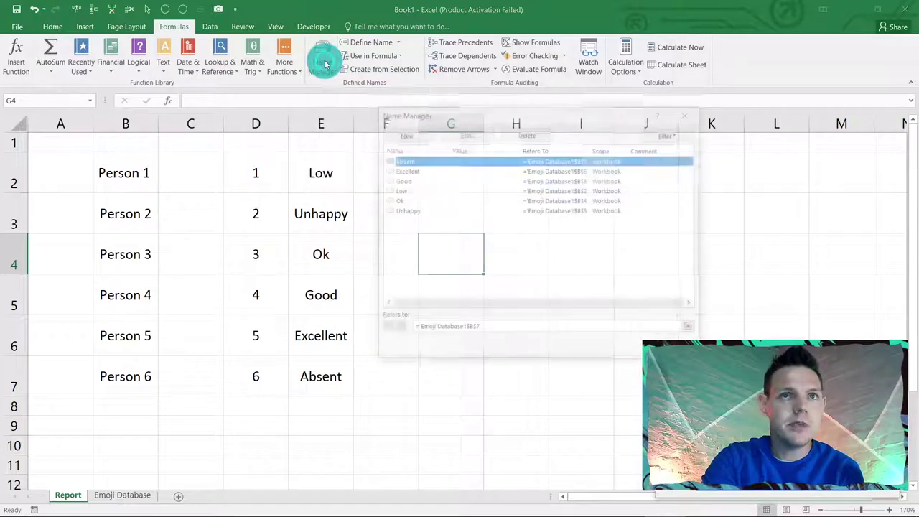
left_click_drag(480, 120, 539, 161)
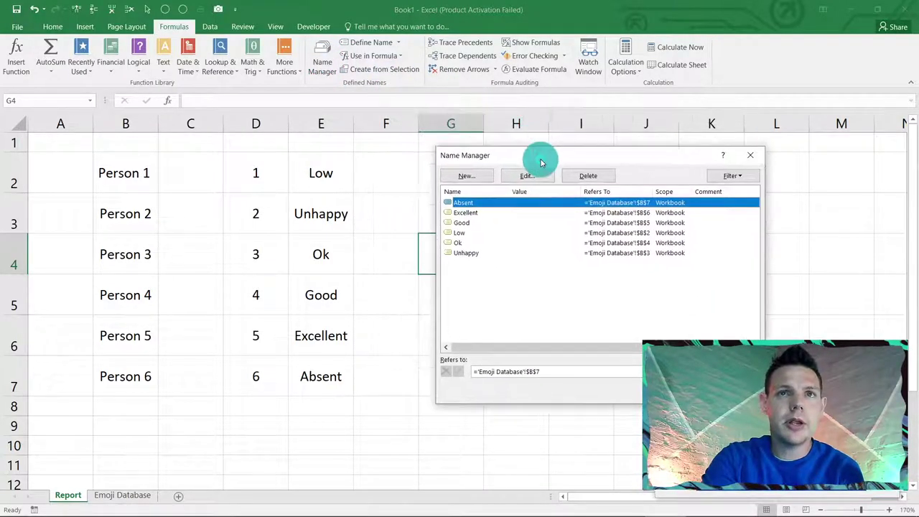
left_click(465, 178)
left_click(587, 249)
left_click_drag(584, 214, 504, 215)
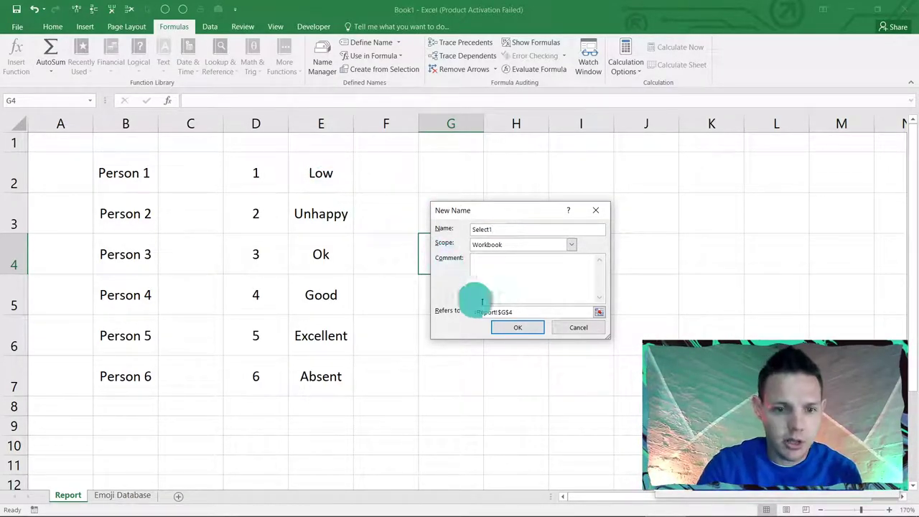
- Make Select1 refer to =Indirect(Report!$E$2), save the name and close the Name Manager
left_click_drag(528, 313, 462, 311)
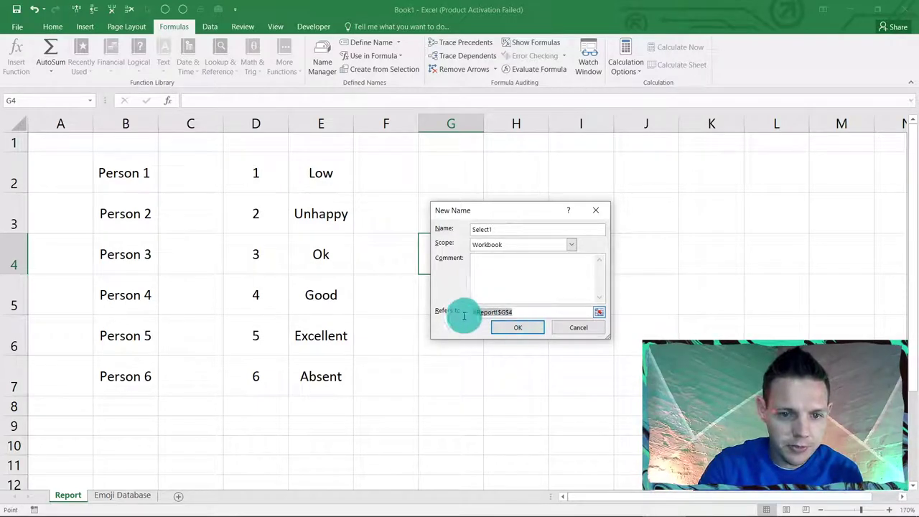
key("BackSpace")
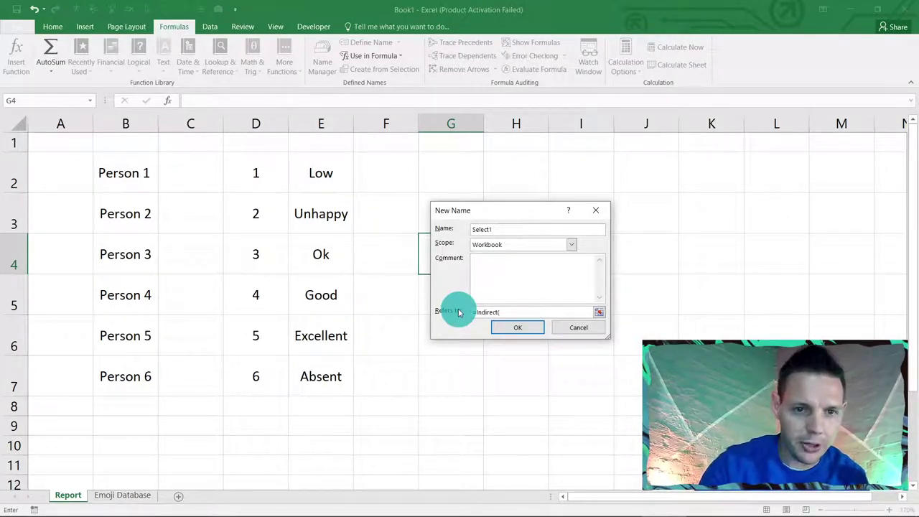
left_click(305, 172)
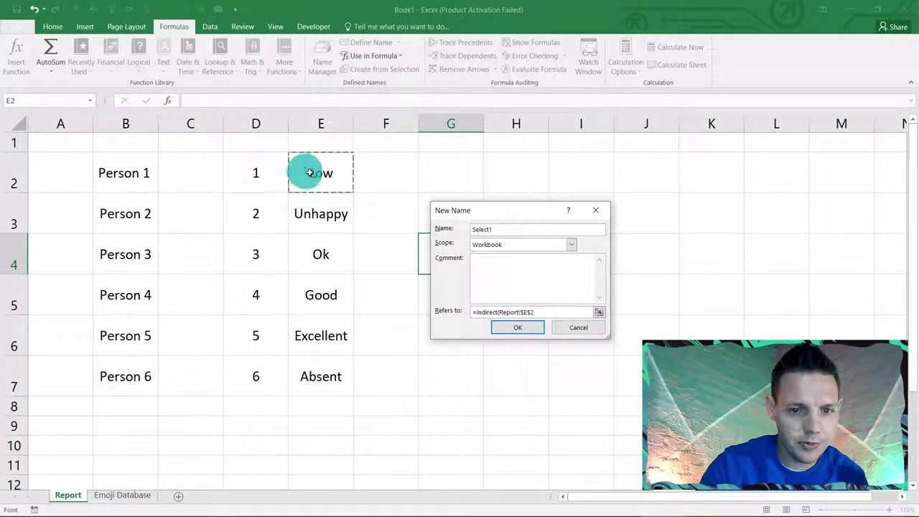
type(")")
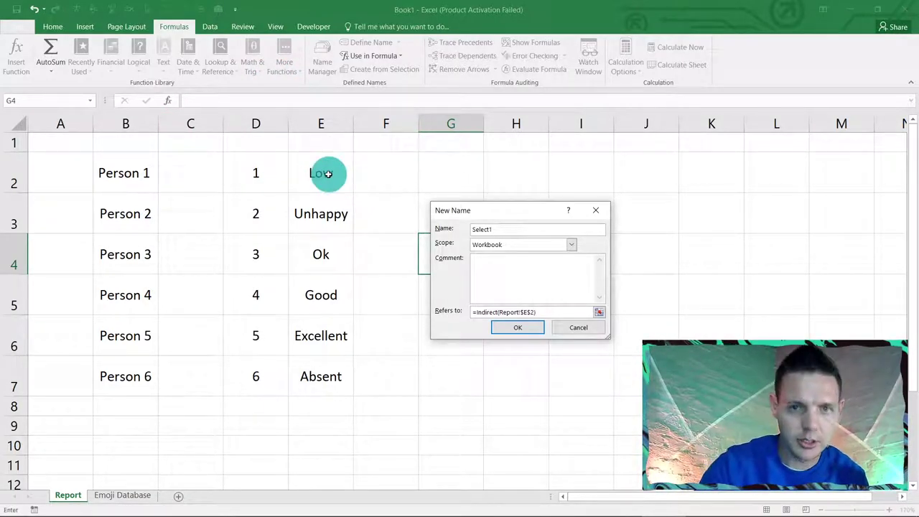
left_click(508, 330)
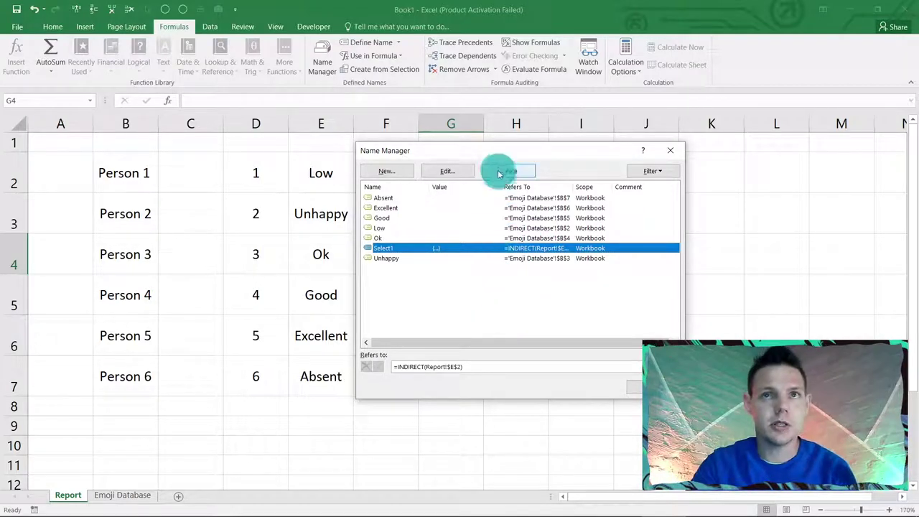
left_click_drag(495, 148, 455, 142)
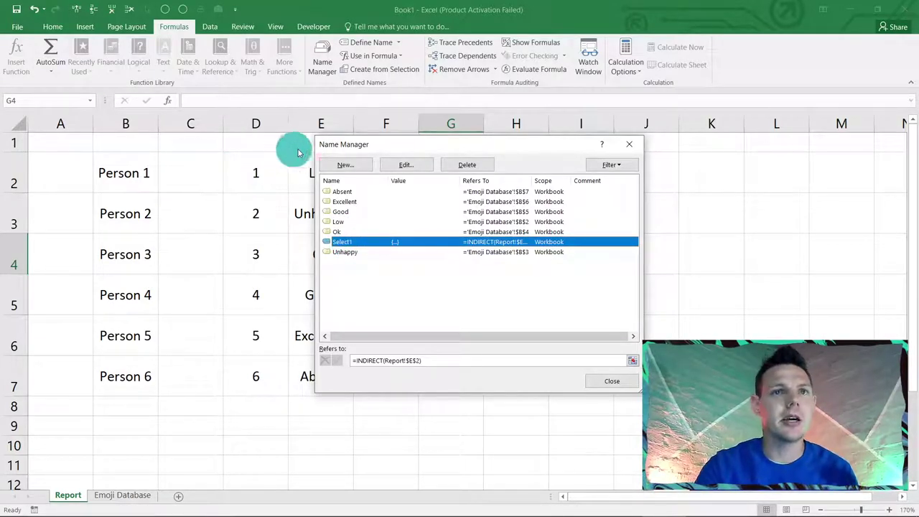
left_click(600, 382)
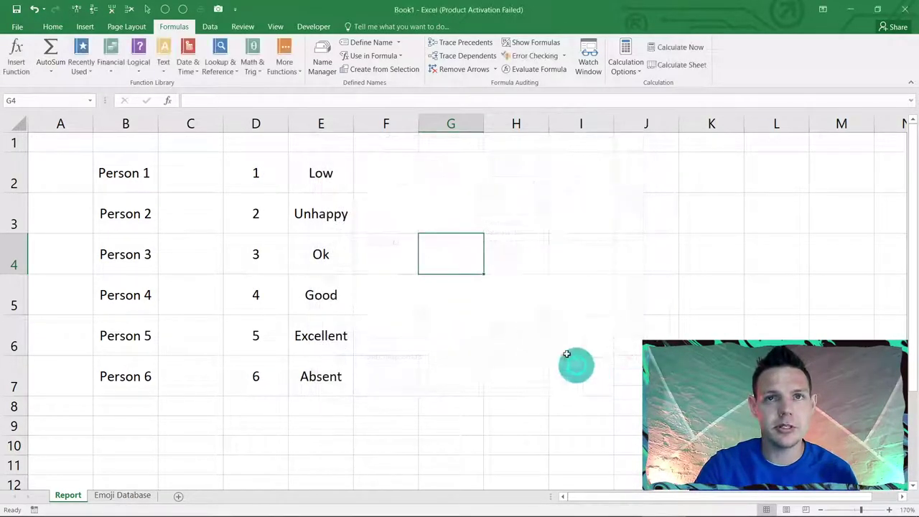
- Insert the Absent picture on the Report sheet and shrink it to about 1.02 by 1.01 cm inside cell C2
left_click(85, 28)
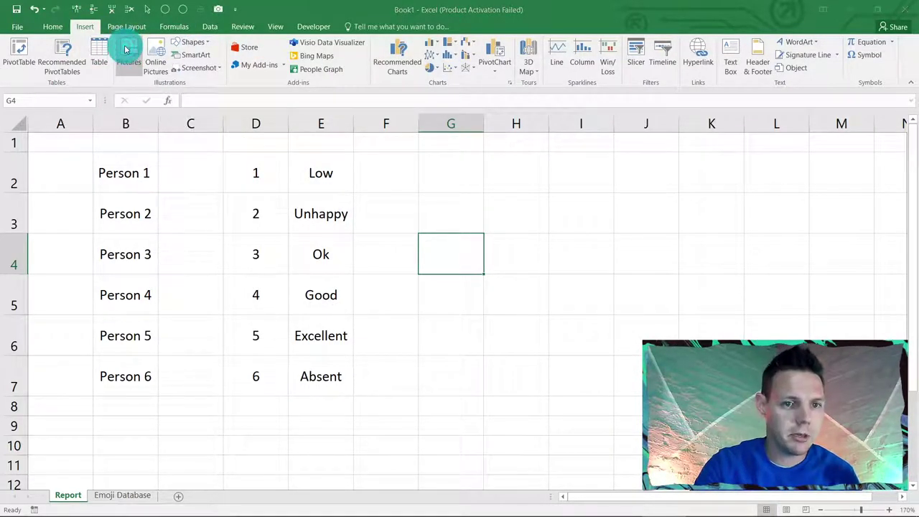
left_click(137, 51)
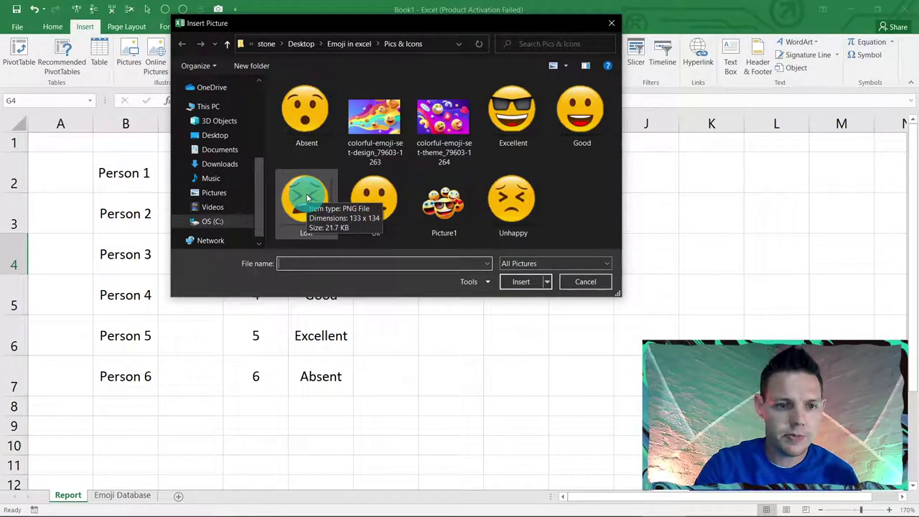
double_click(309, 128)
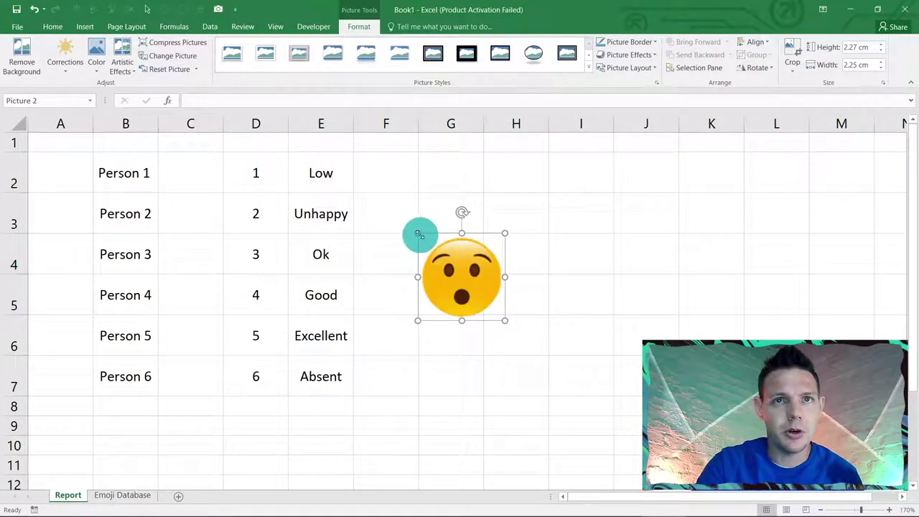
left_click_drag(418, 233, 190, 179)
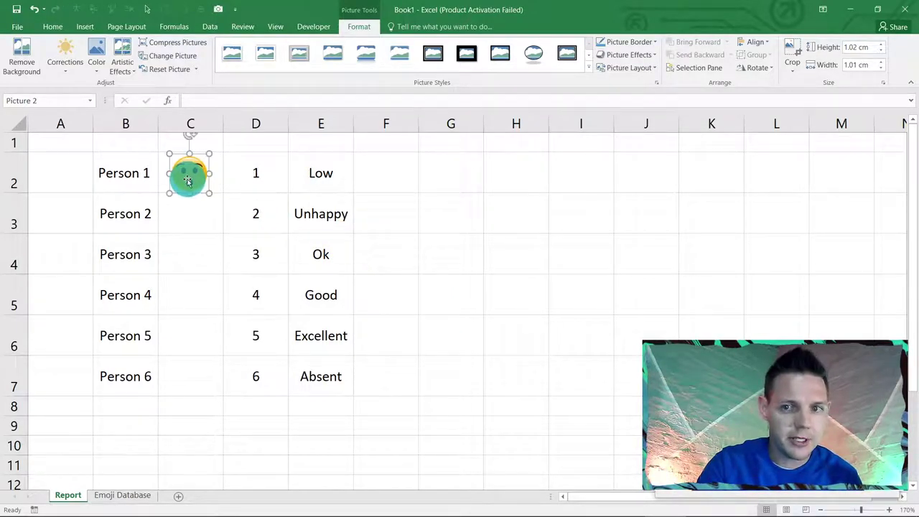
left_click(194, 199)
- Link the emoji picture in C2 to the defined name with the formula =Select1
left_click(191, 181)
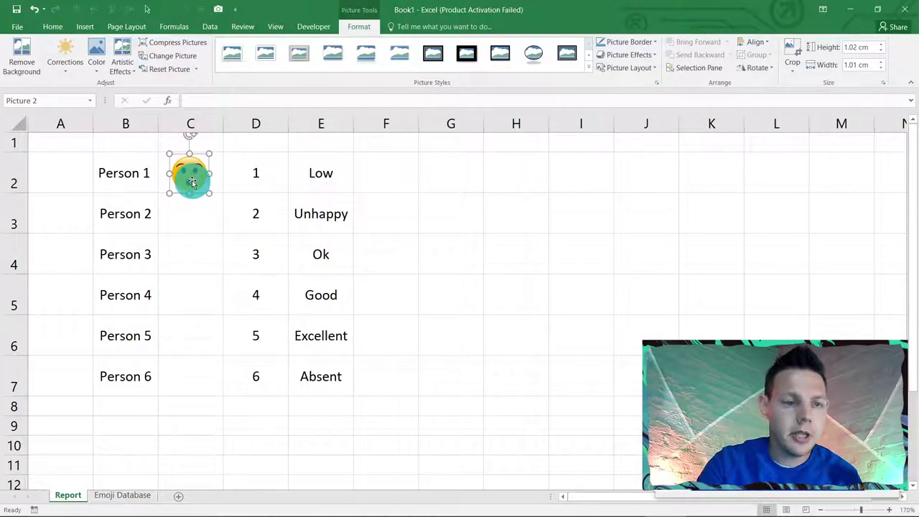
left_click(217, 102)
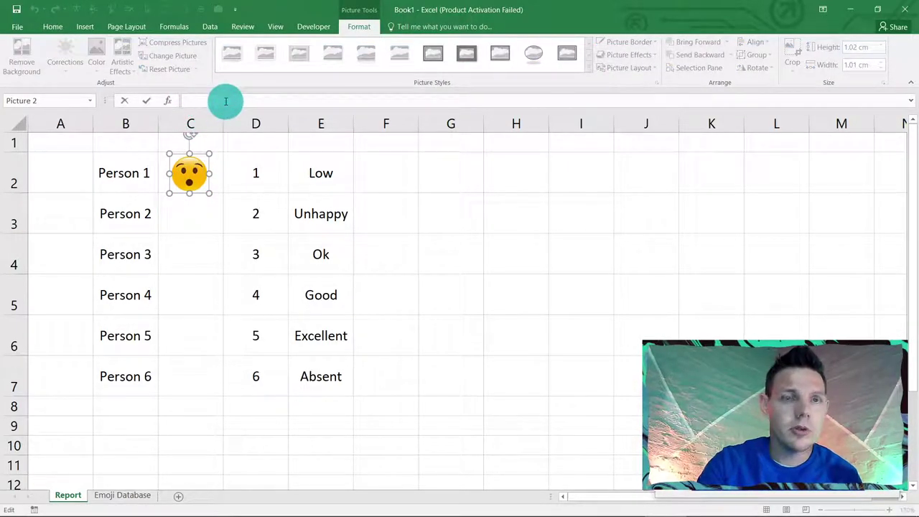
type("=sele")
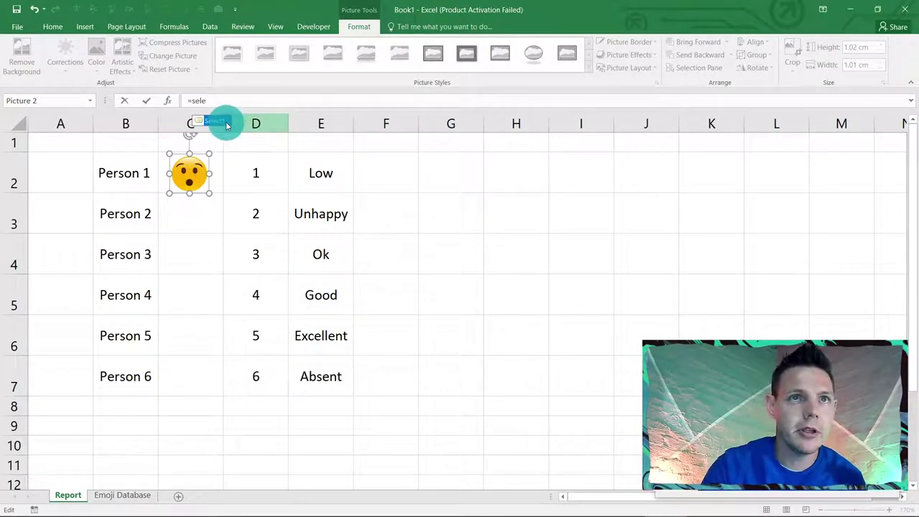
left_click(227, 126)
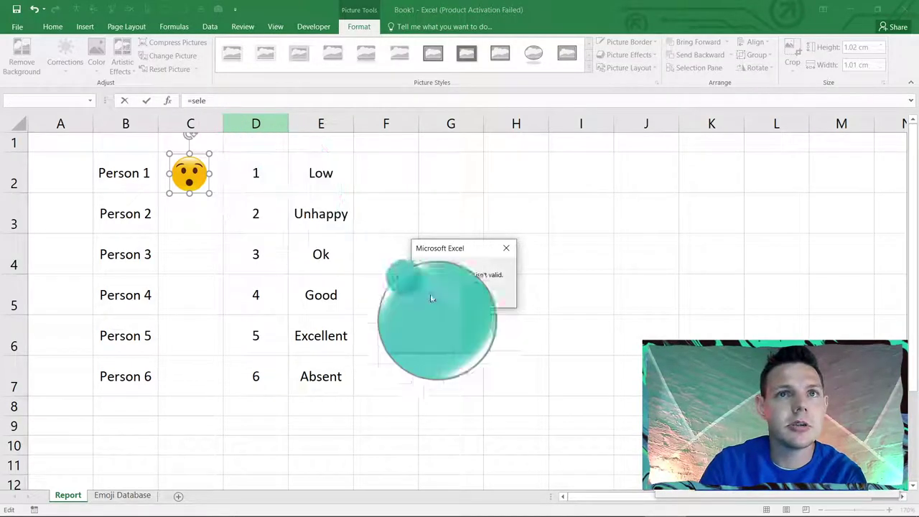
left_click(471, 298)
left_click(198, 101)
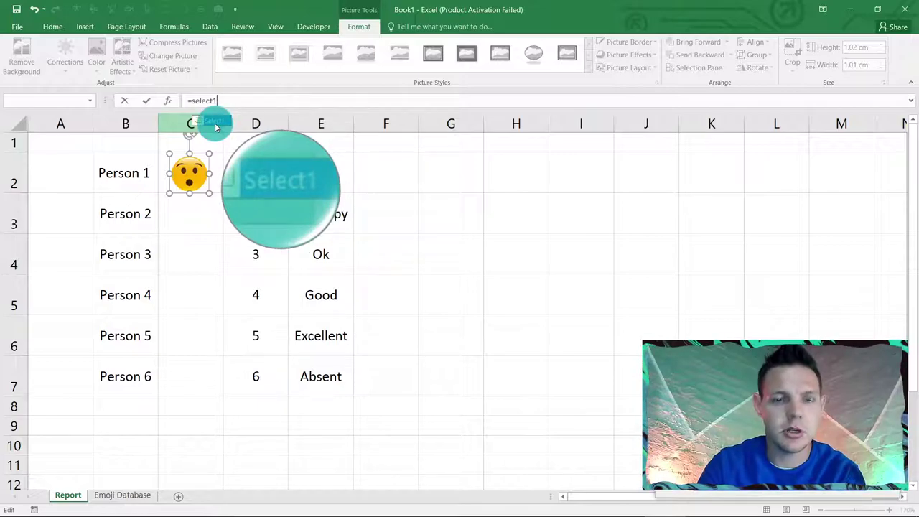
key("Return")
key("ctrl+s")
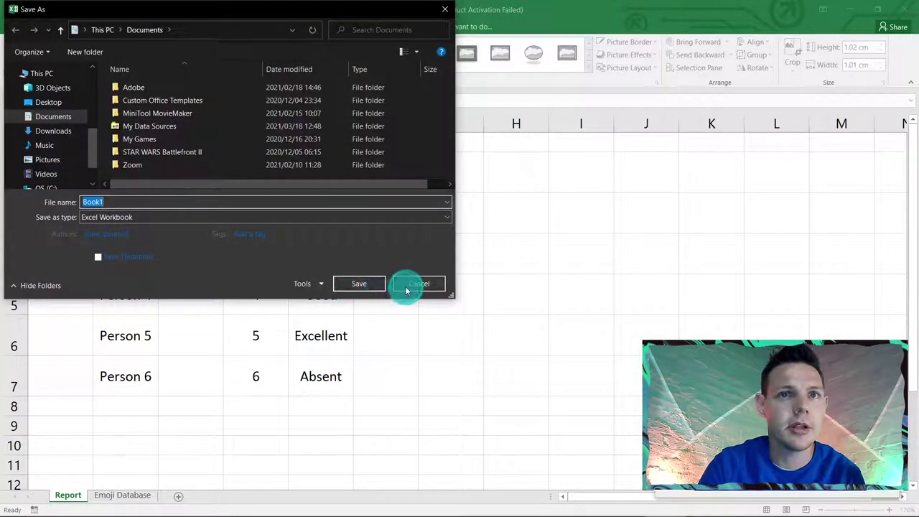
left_click(416, 284)
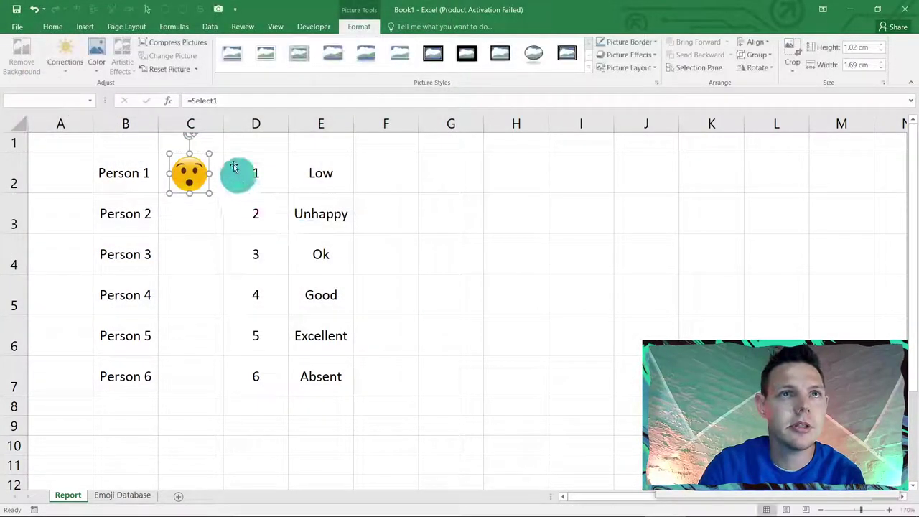
- Change Person 1's rating in D2 to 2 from the dropdown to check the linked emoji
left_click(478, 227)
left_click(314, 172)
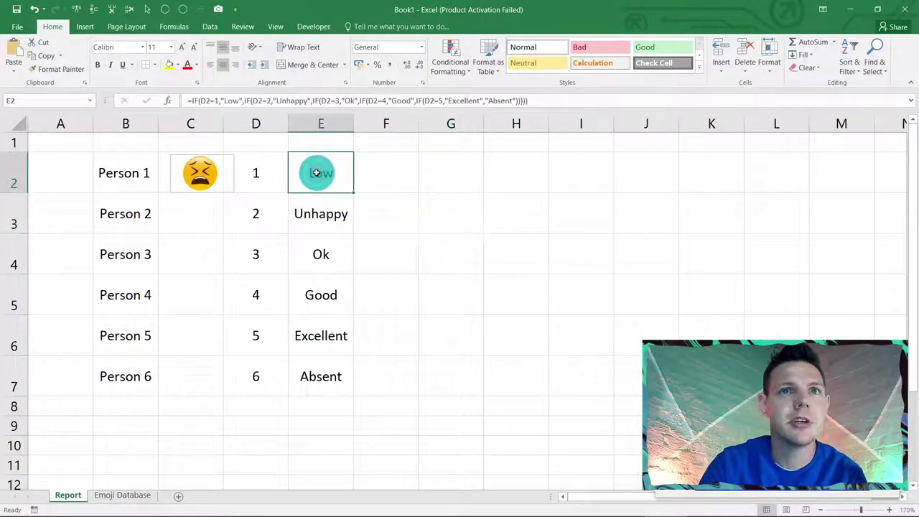
left_click(276, 174)
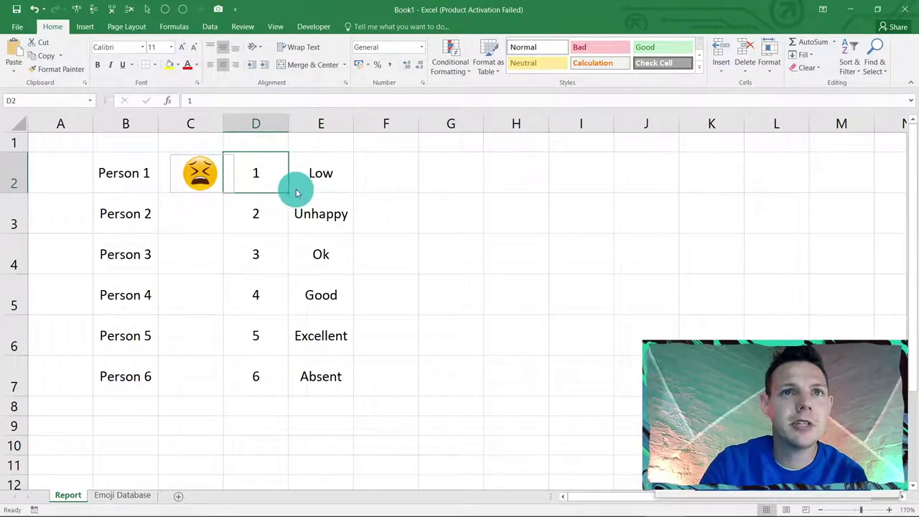
left_click(293, 191)
left_click(290, 213)
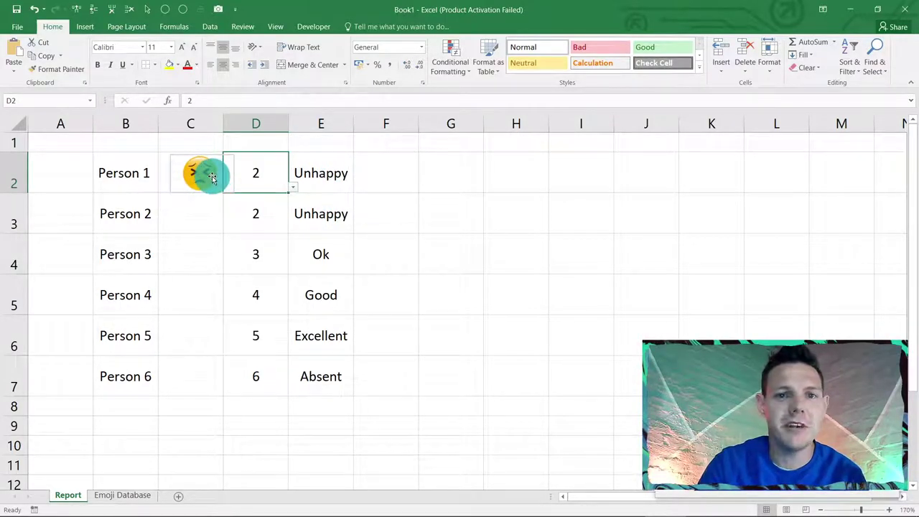
- Look over the Emoji Database sheet, and on Report cycle Person 1's rating in D2 through 3, 4, 5, 6 and 1 to test the emoji
left_click(138, 496)
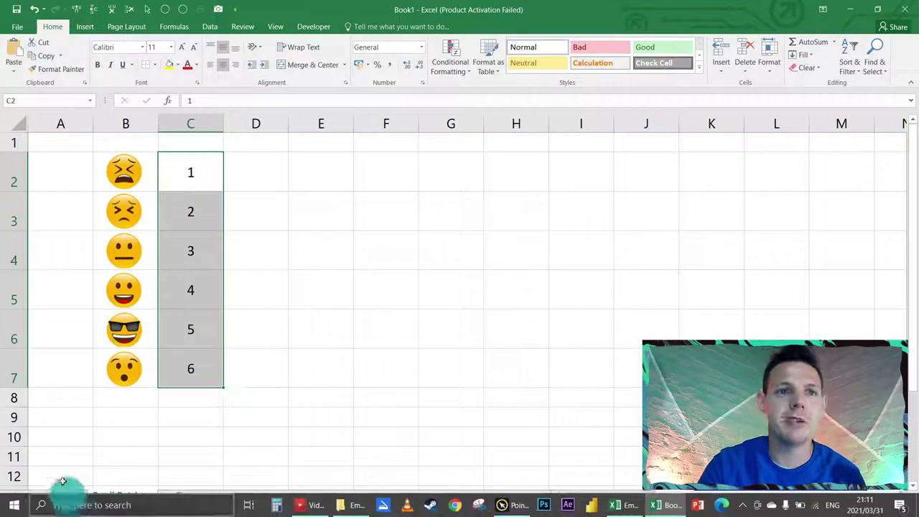
left_click(69, 495)
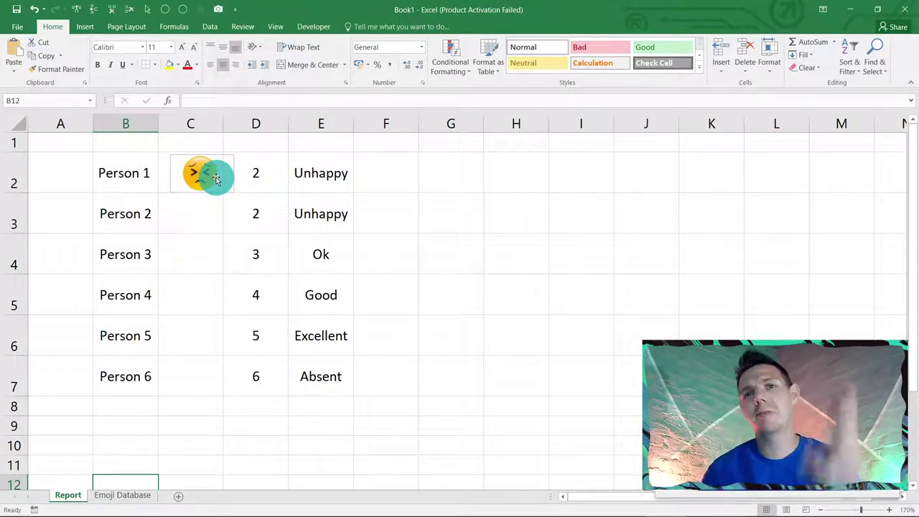
left_click(256, 177)
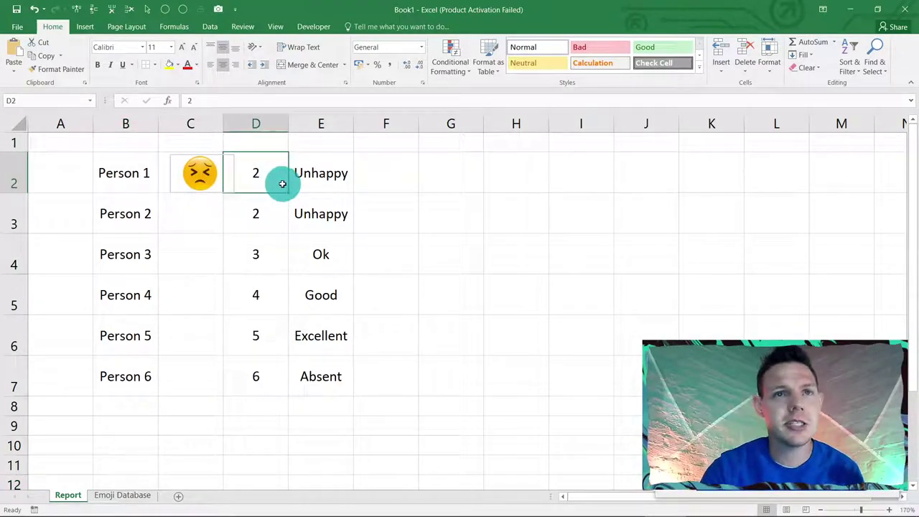
left_click(291, 188)
left_click(283, 231)
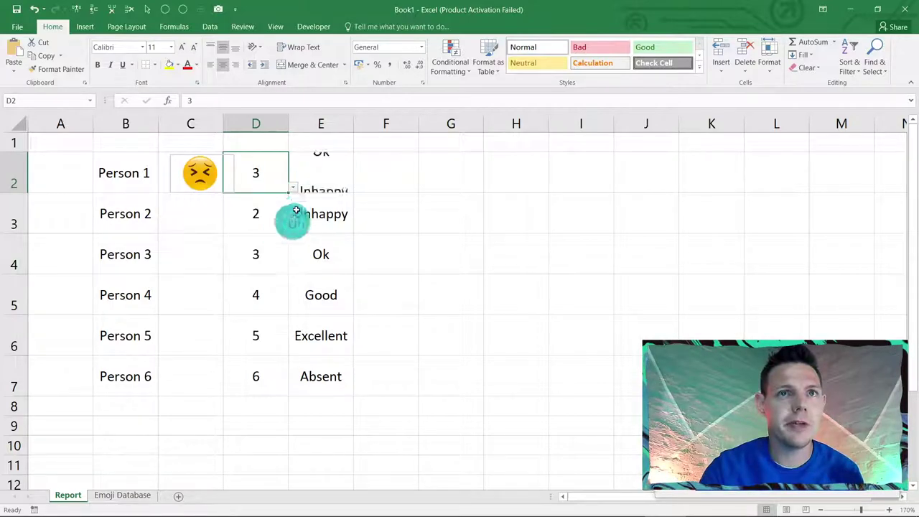
left_click(292, 187)
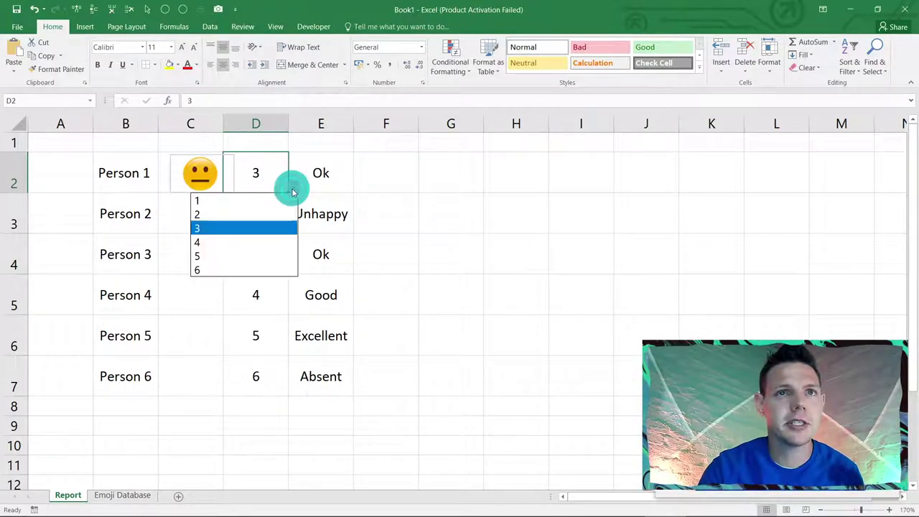
left_click(277, 241)
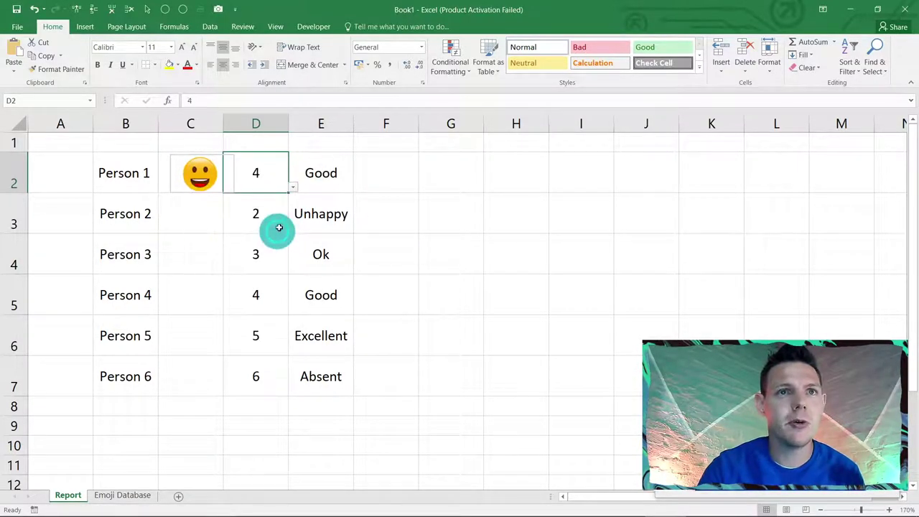
left_click(291, 188)
left_click(273, 254)
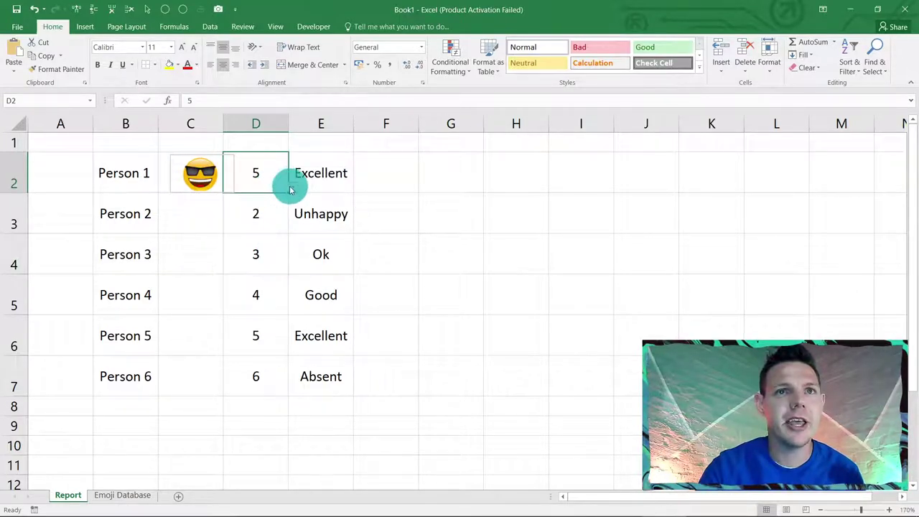
left_click(292, 188)
left_click(268, 267)
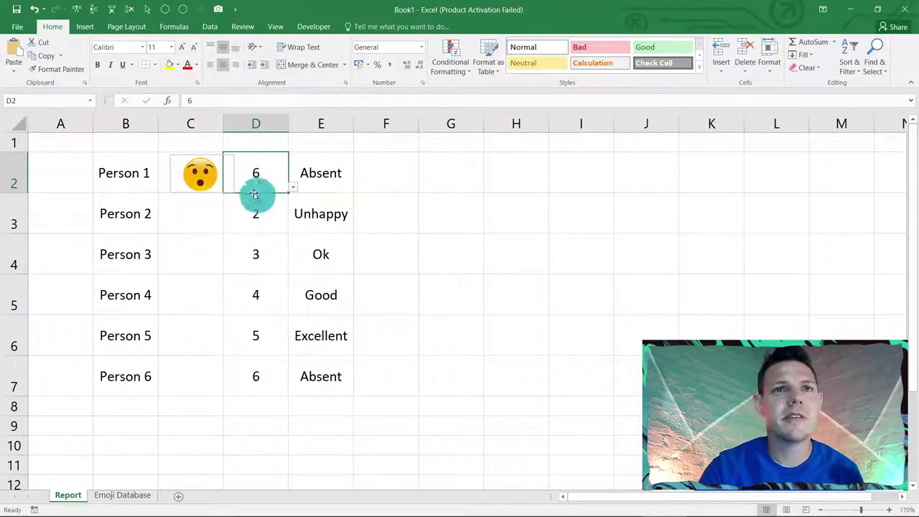
left_click(292, 188)
left_click(280, 198)
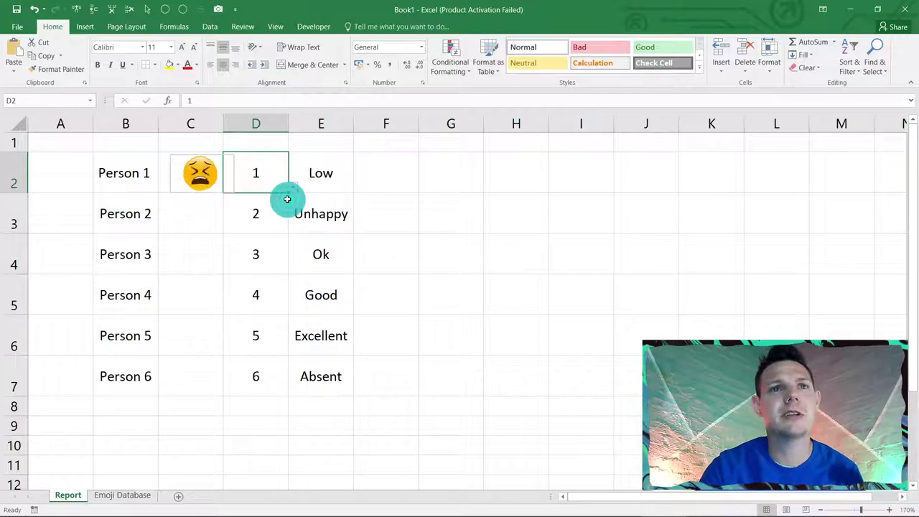
left_click(400, 219)
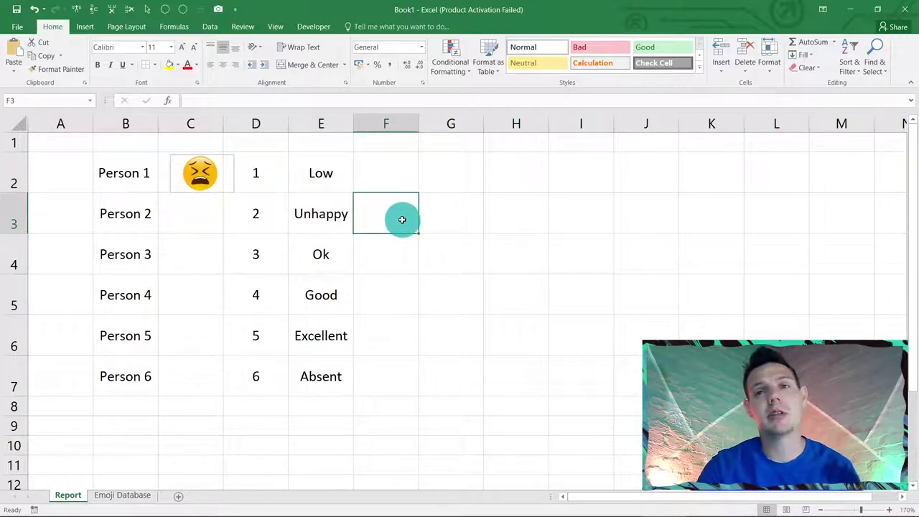
- Check which defined name the emoji picture in C2 is linked to, leaving cell C3 selected
left_click(210, 172)
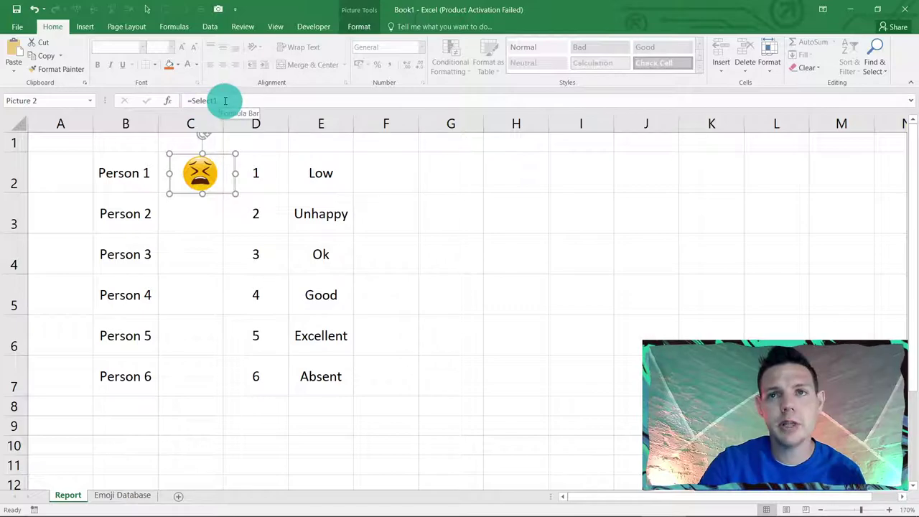
left_click(194, 236)
left_click(192, 215)
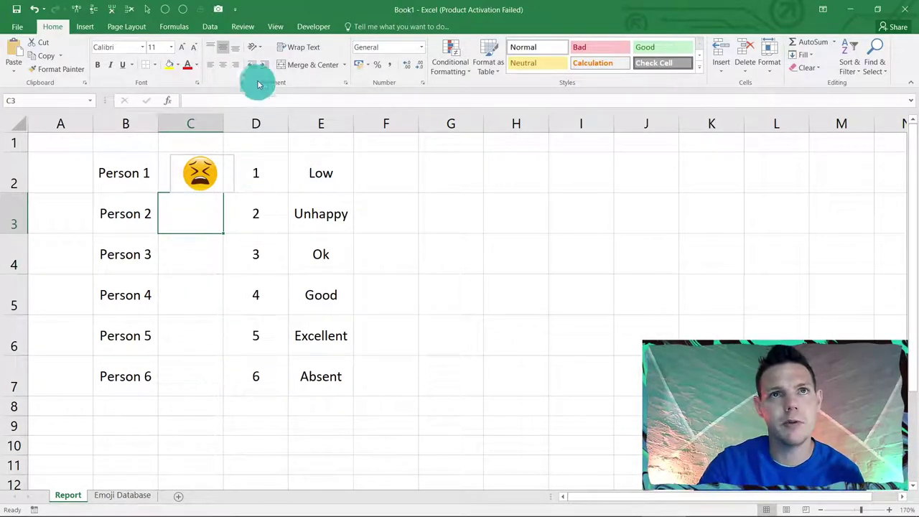
- Define a workbook name Select2 that refers to =indirect(Report!$E$3), copying the formula for reuse before saving the name
left_click(185, 27)
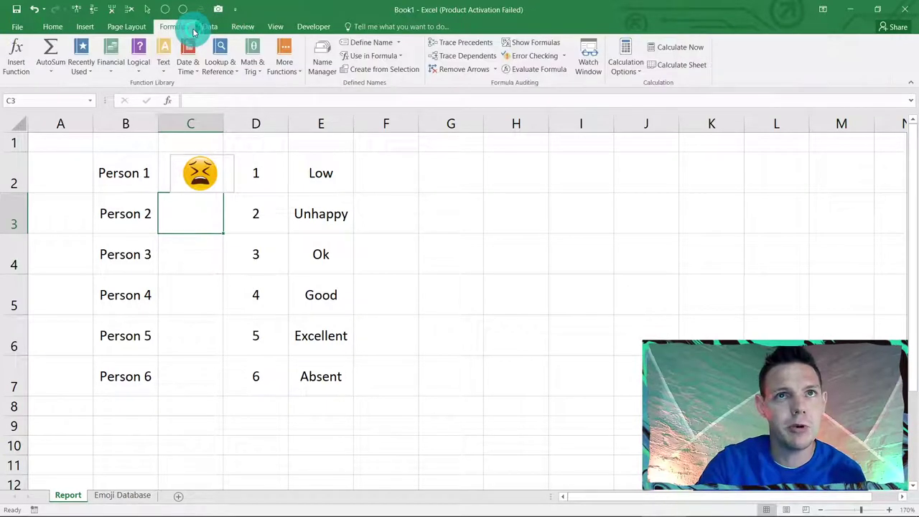
left_click(323, 72)
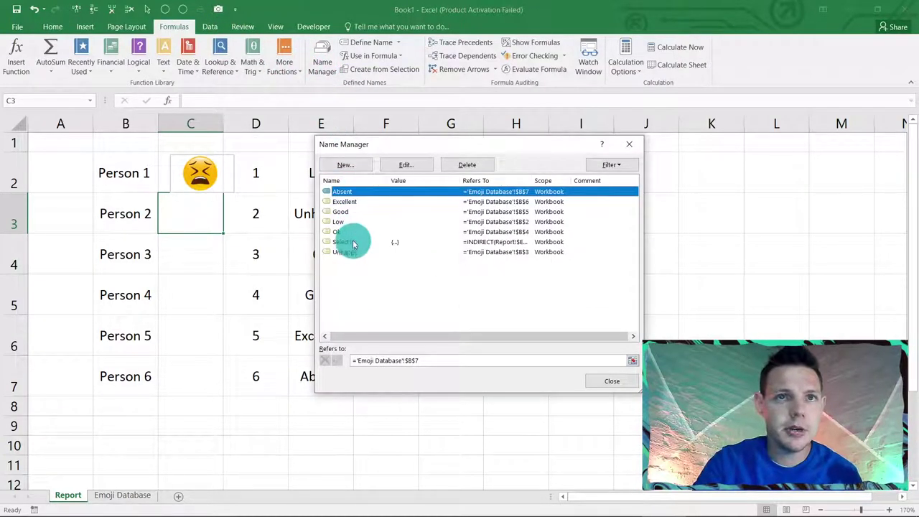
left_click(345, 166)
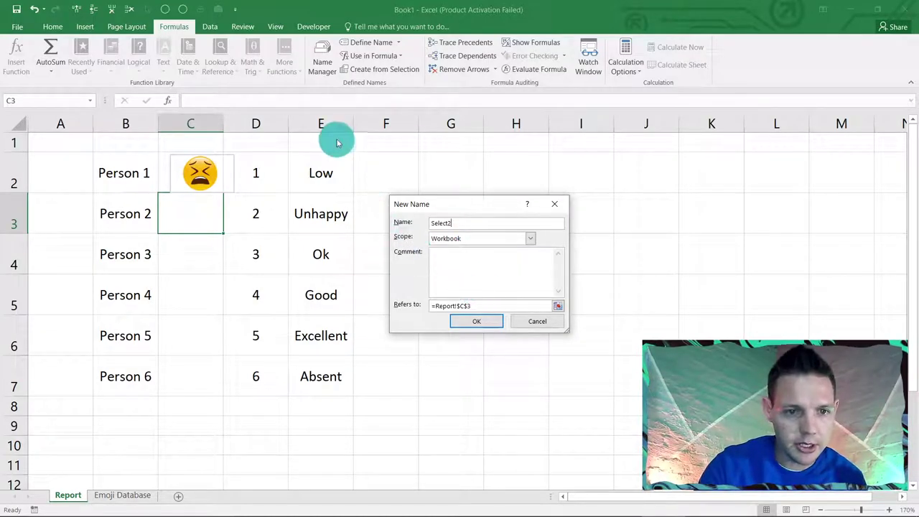
left_click_drag(486, 306, 440, 307)
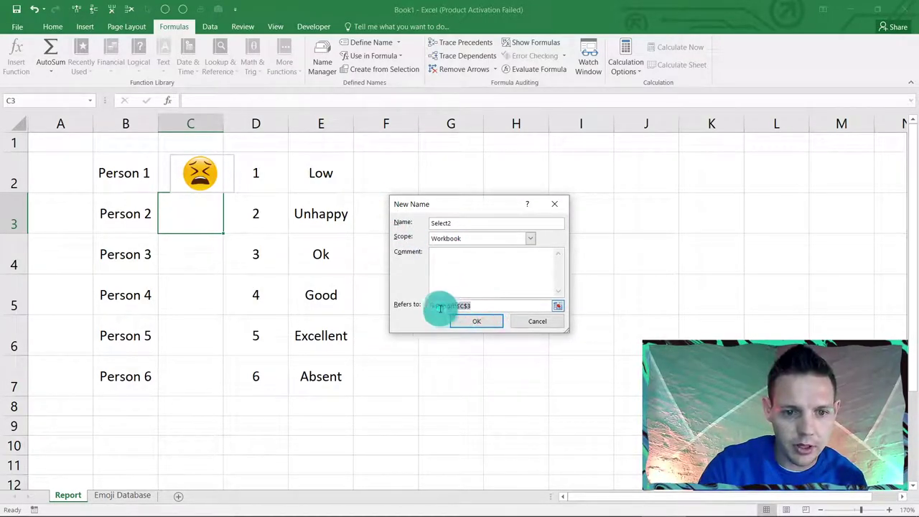
left_click(478, 307)
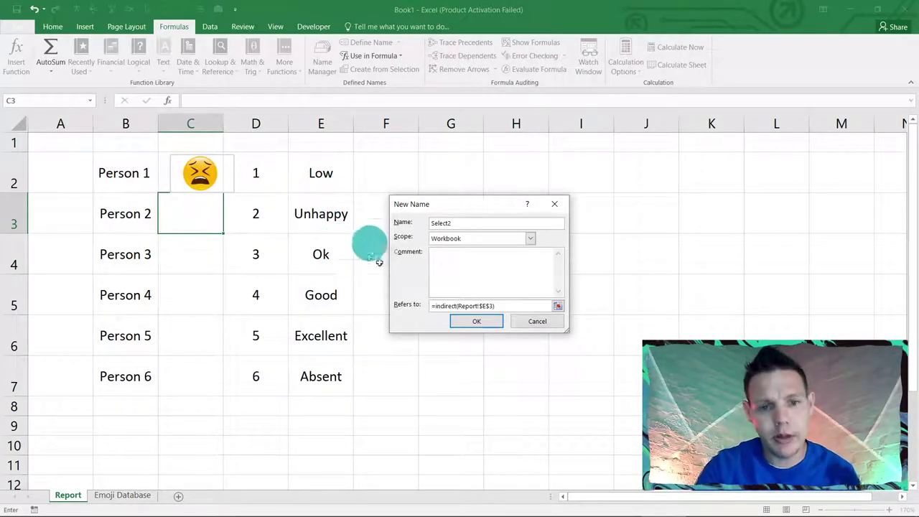
left_click_drag(492, 305, 420, 306)
key("ctrl+c")
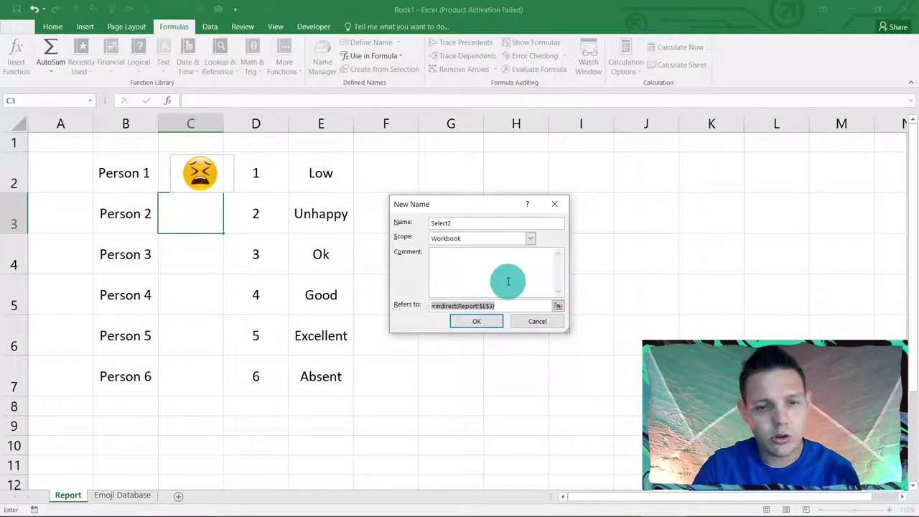
left_click(496, 322)
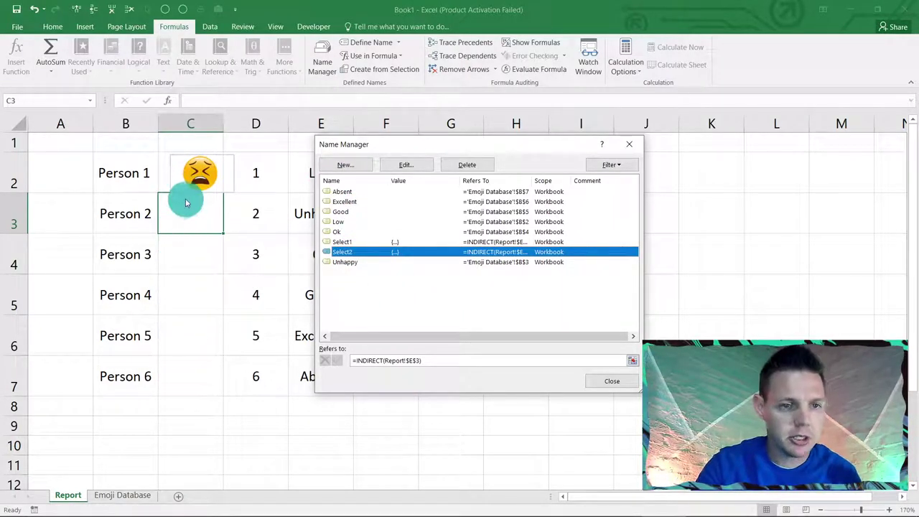
- Define a workbook name Select3 from the copied formula, changed to refer to =indirect(Report!$E$4)
left_click(346, 170)
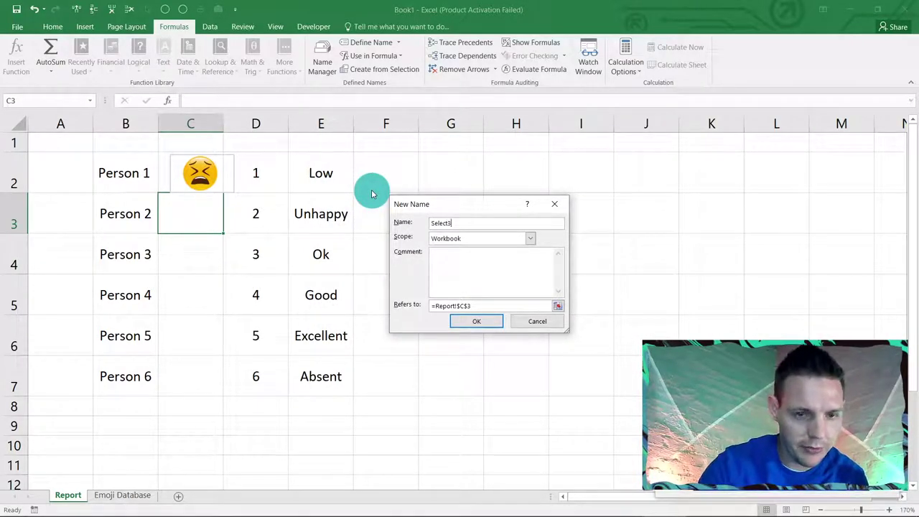
left_click_drag(485, 308, 428, 305)
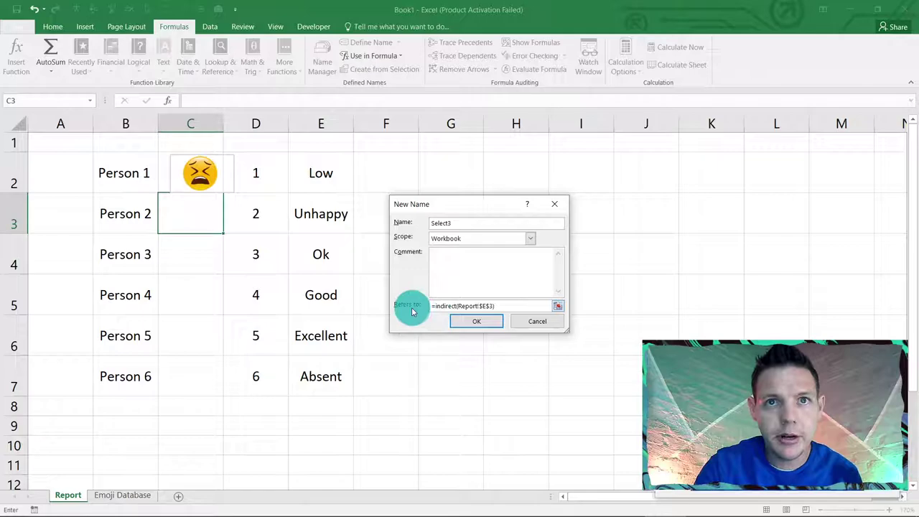
left_click(452, 305)
left_click(490, 306)
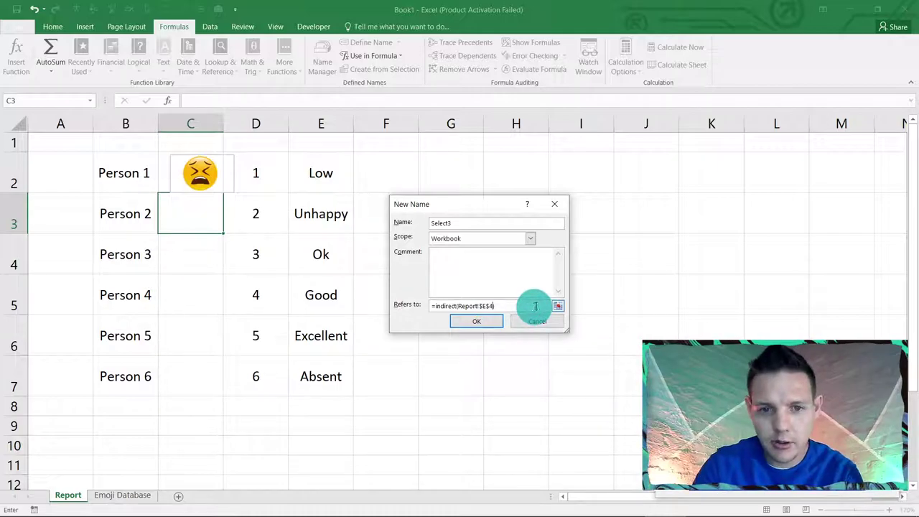
left_click(487, 323)
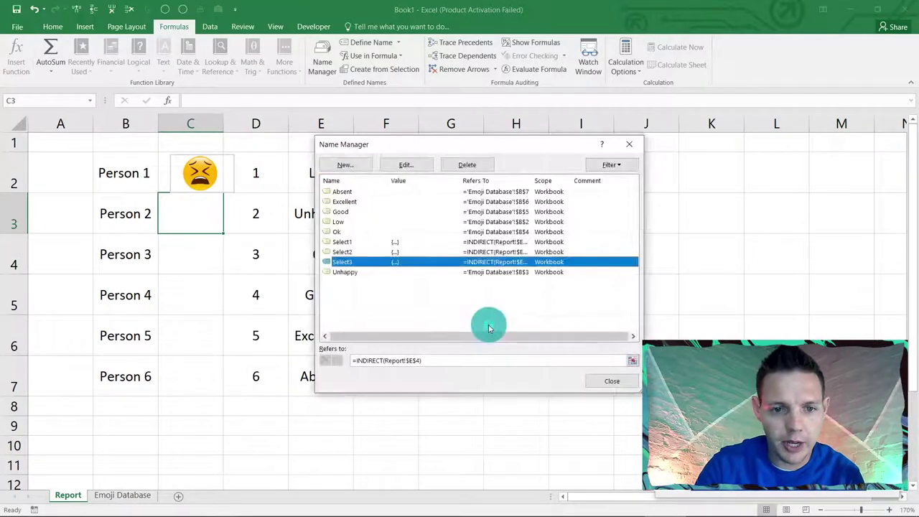
- Define a workbook name Select4 from the copied formula, changed to refer to =indirect(Report!$E$5)
left_click(346, 164)
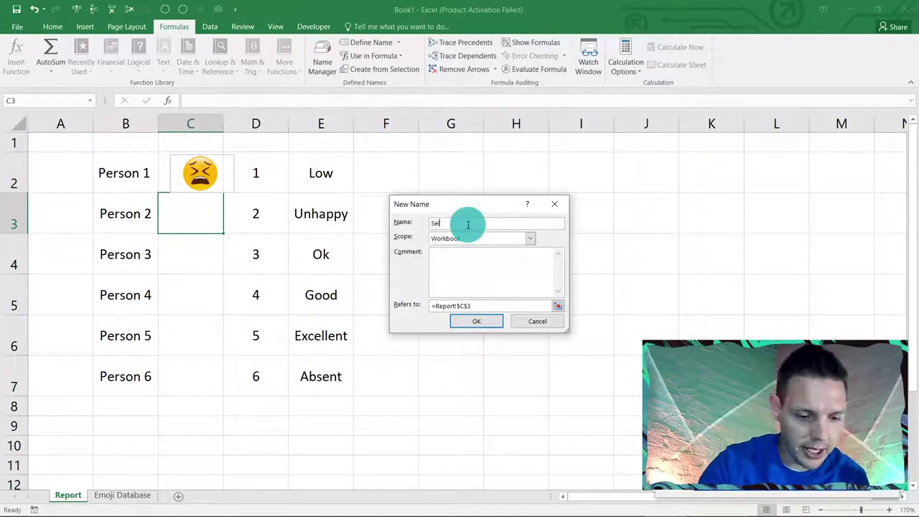
left_click(480, 307)
left_click_drag(481, 307, 406, 307)
left_click_drag(481, 307, 507, 308)
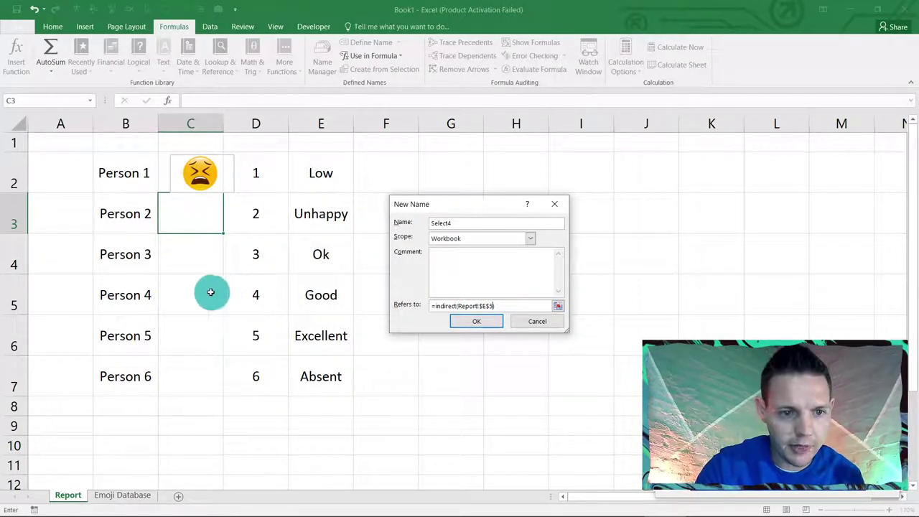
left_click(463, 322)
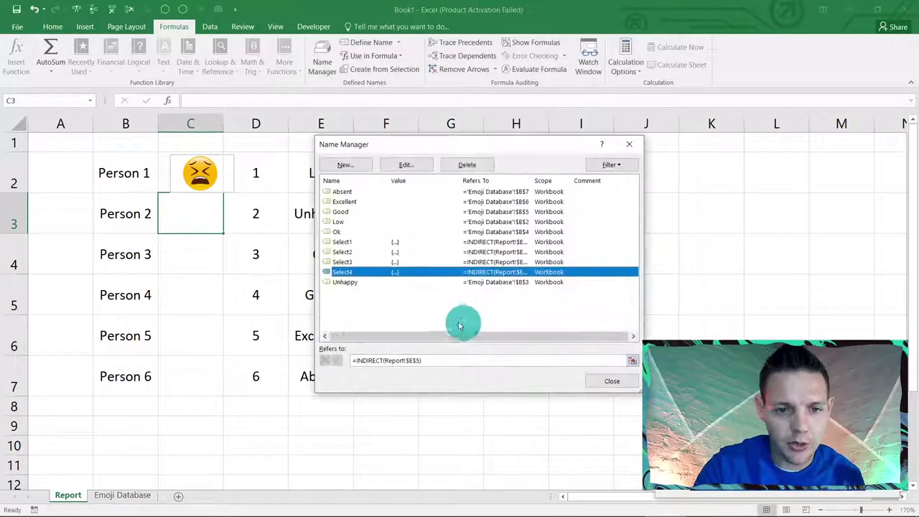
- Define a workbook name Select5 from the copied formula, changed to refer to =indirect(Report!$E$6)
left_click(361, 164)
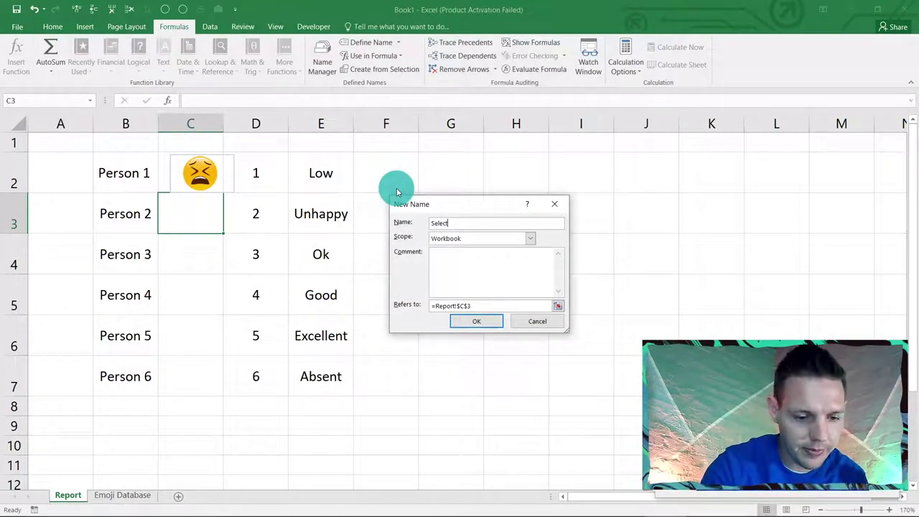
type("Select5")
left_click_drag(474, 304, 410, 303)
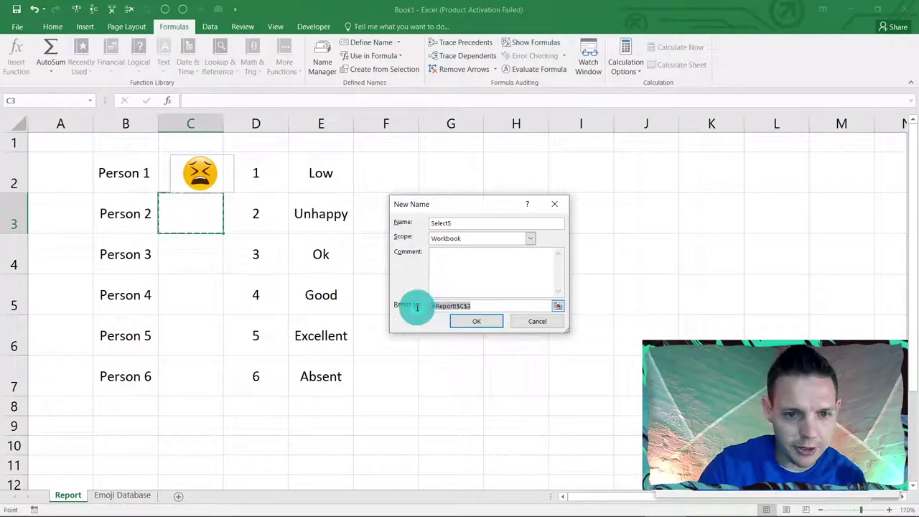
type("=indirect(Report!$C$3)")
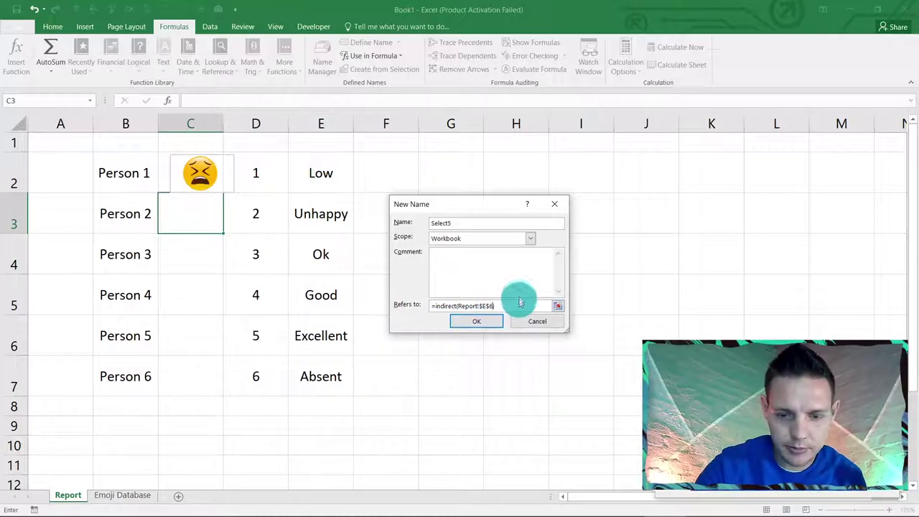
left_click(489, 321)
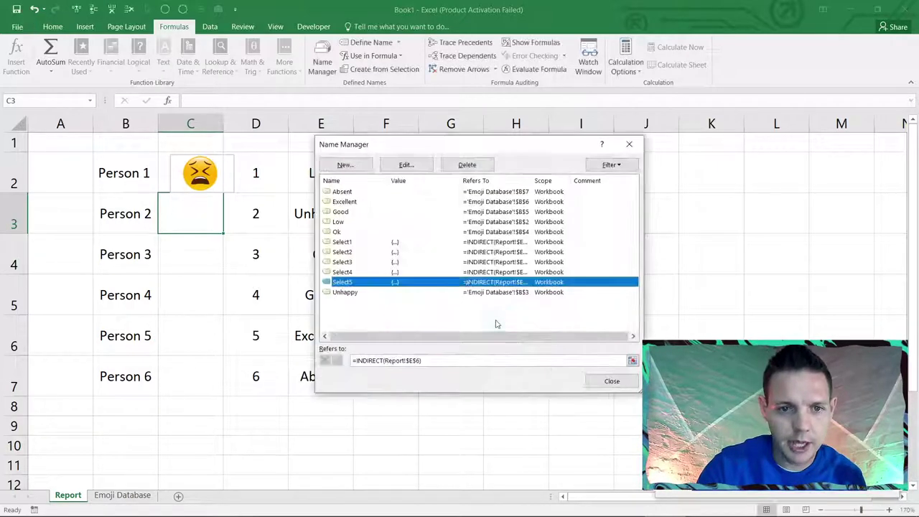
- Define a workbook name Select6 from the copied formula, changed to refer to =indirect(Report!$E$7)
left_click(361, 166)
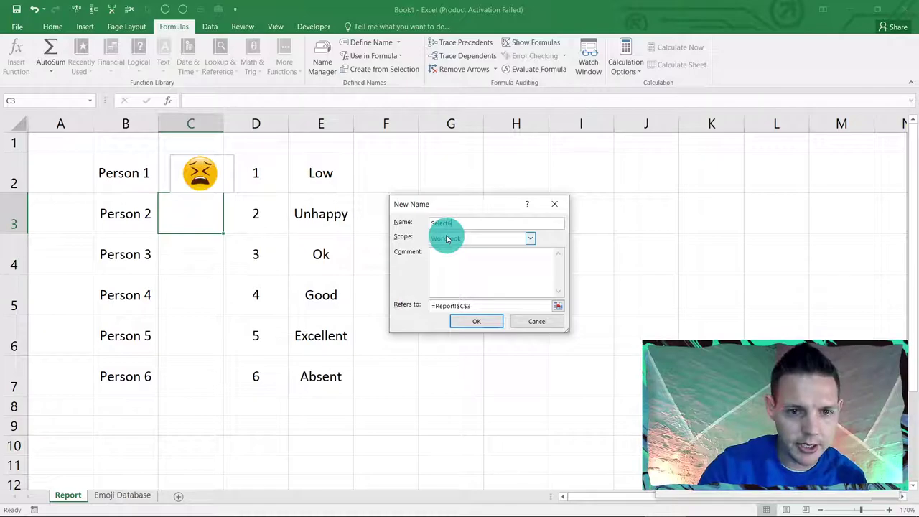
left_click_drag(474, 307, 399, 307)
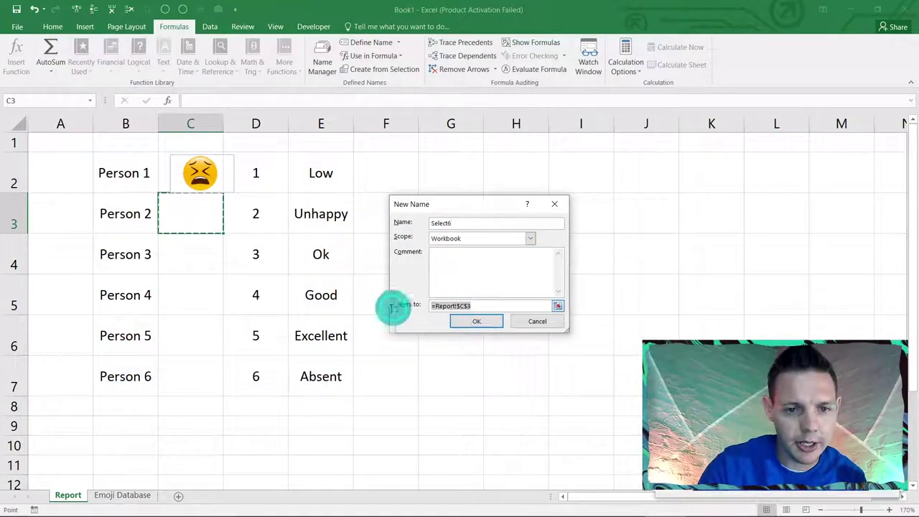
key("ctrl+v")
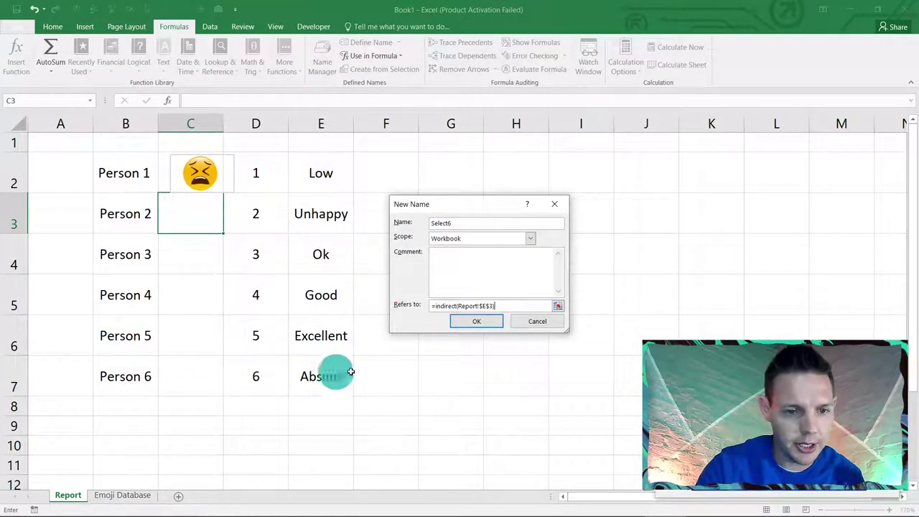
left_click(500, 306)
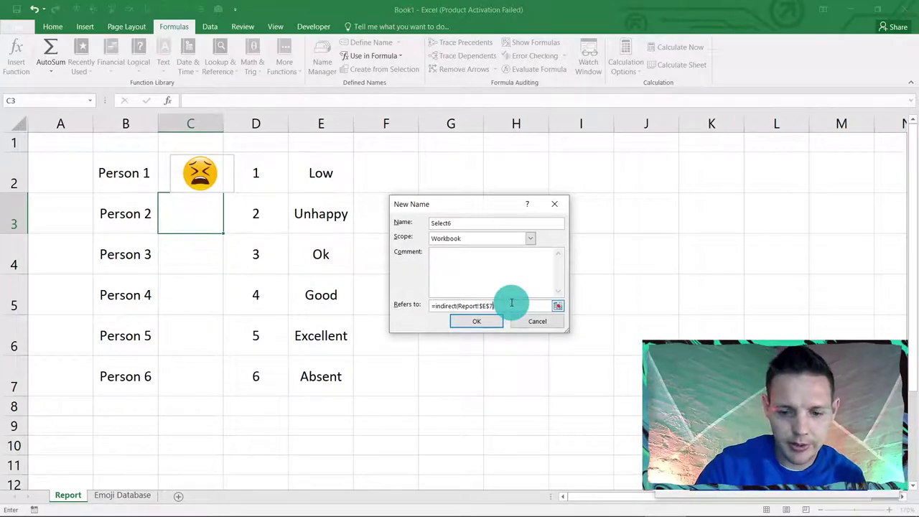
left_click(478, 320)
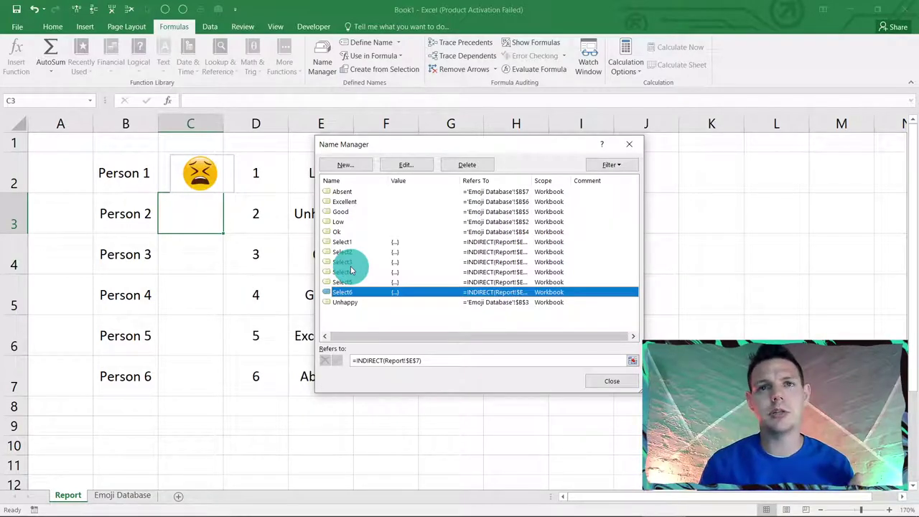
- Close the defined names list and fit Person 1's emoji picture within cell C2 on the Report sheet
left_click(595, 378)
left_click(207, 172)
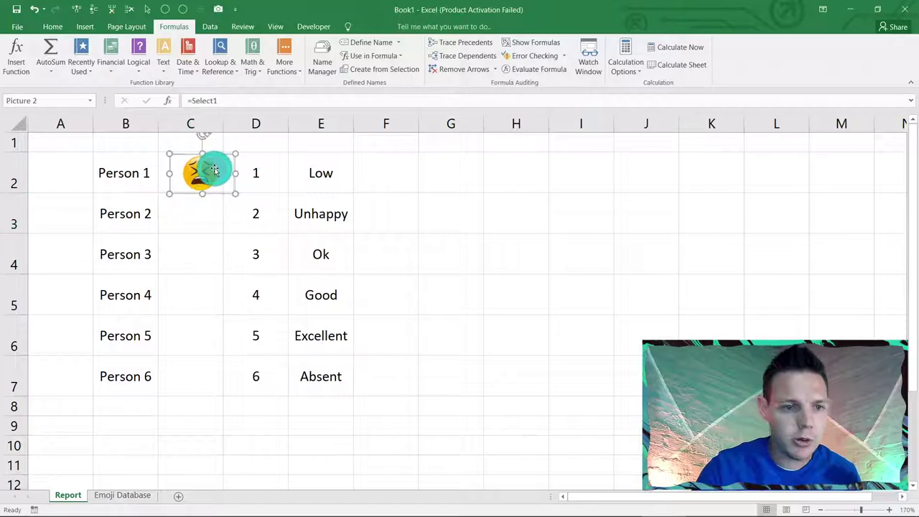
mouse_move(222, 172)
left_mouse_down()
mouse_move(206, 173)
mouse_move(221, 174)
left_mouse_up()
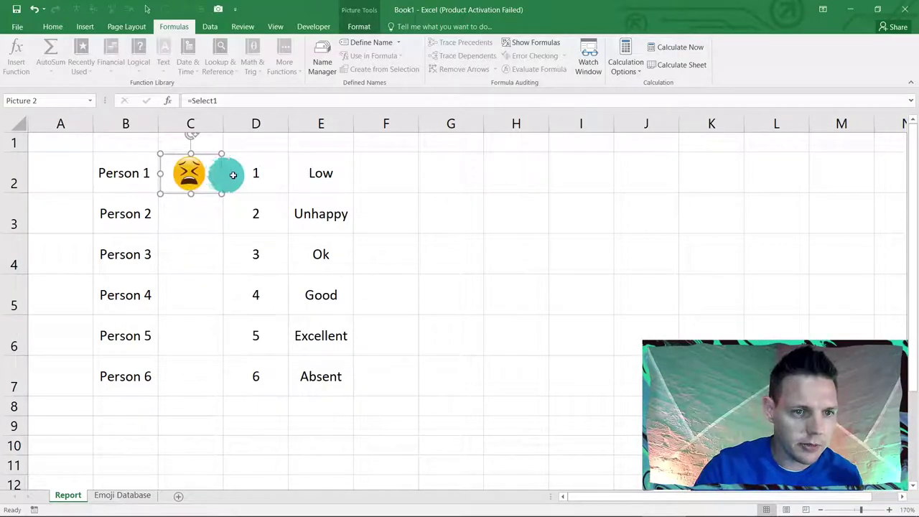
left_click(253, 188)
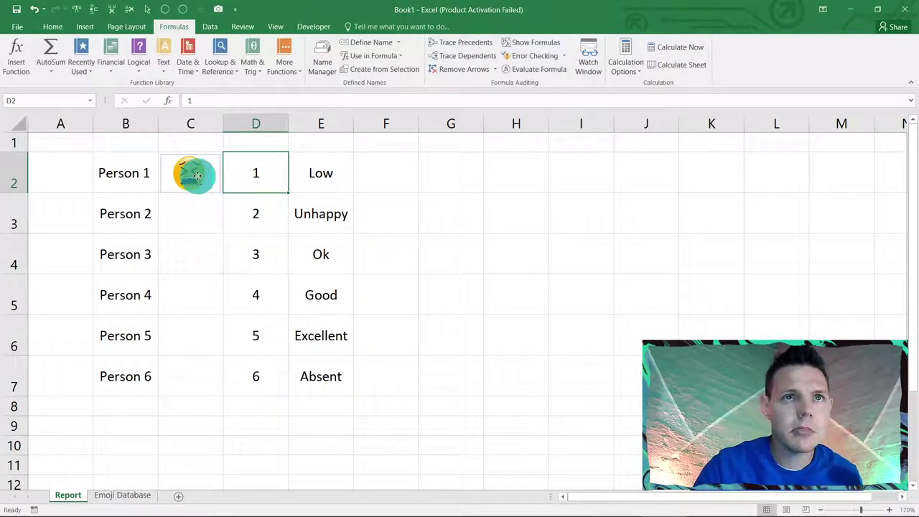
left_click(201, 176)
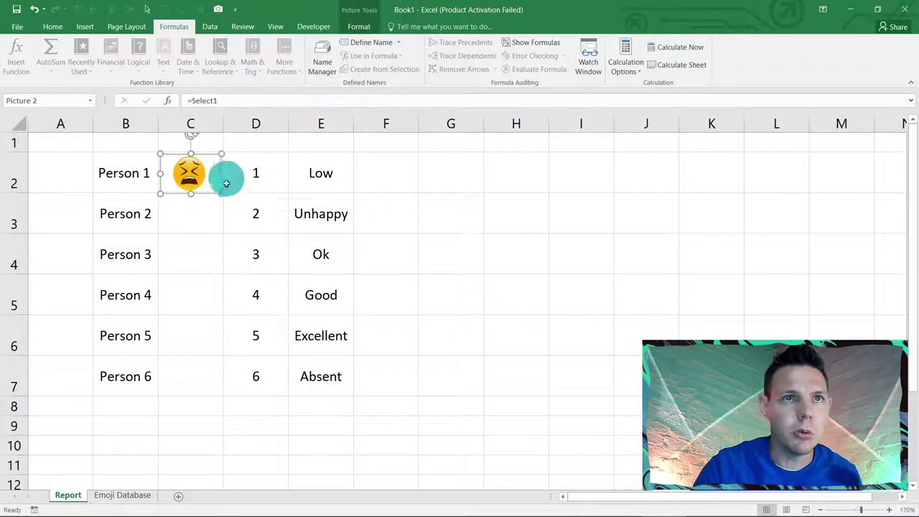
left_click(402, 213)
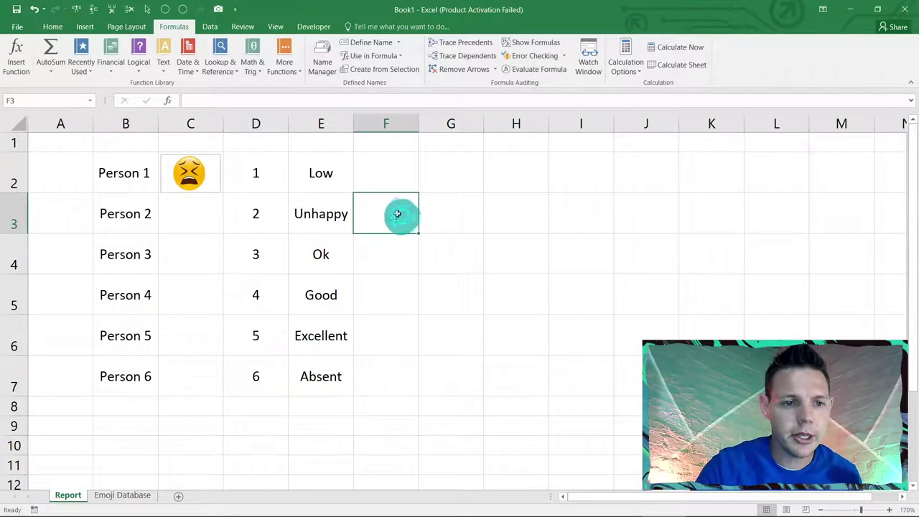
- Turn off the gridlines on the Emoji Database sheet
left_click(122, 495)
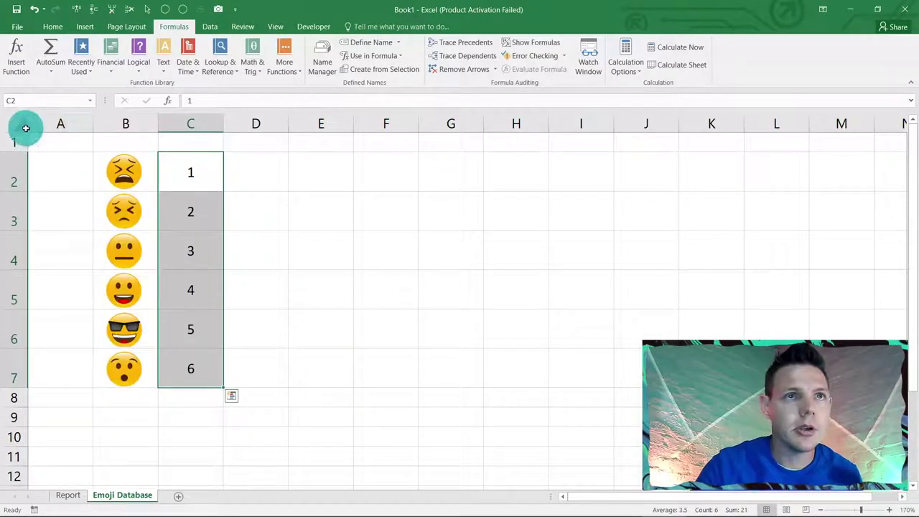
left_click(275, 27)
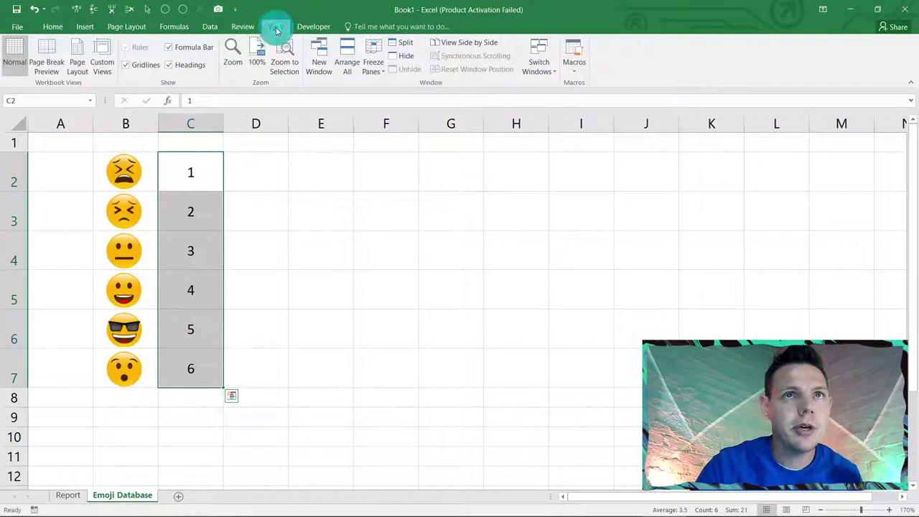
left_click(138, 68)
left_click(260, 201)
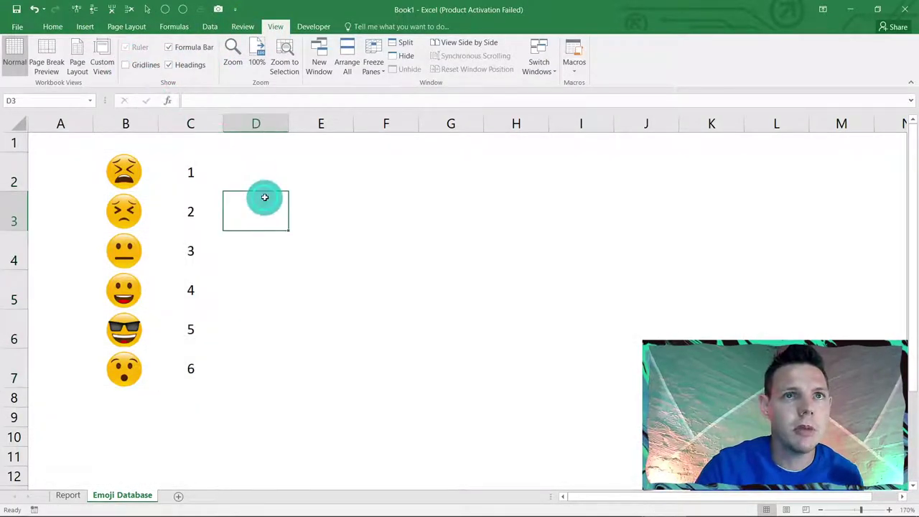
- Copy Person 1's emoji picture on the Report sheet into cell C3 for Person 2 and centre it in the cell
left_click(68, 495)
left_click(202, 178)
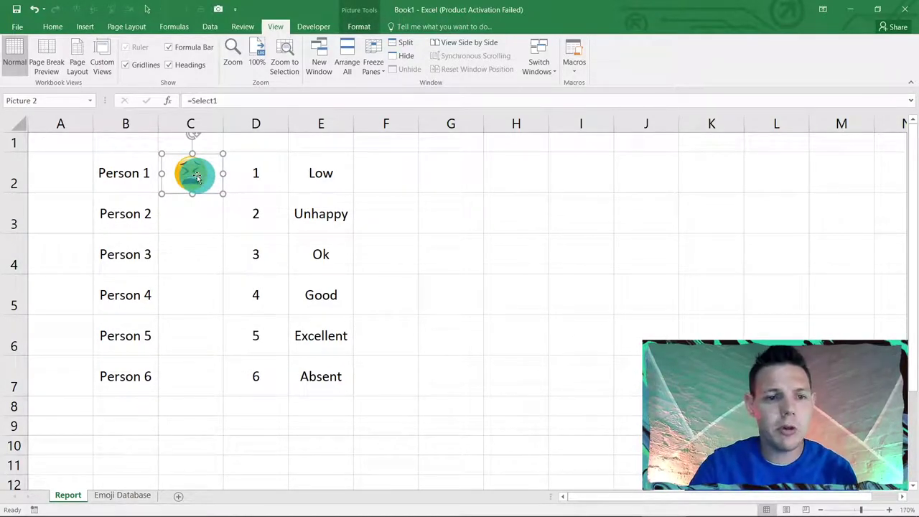
left_click(193, 213)
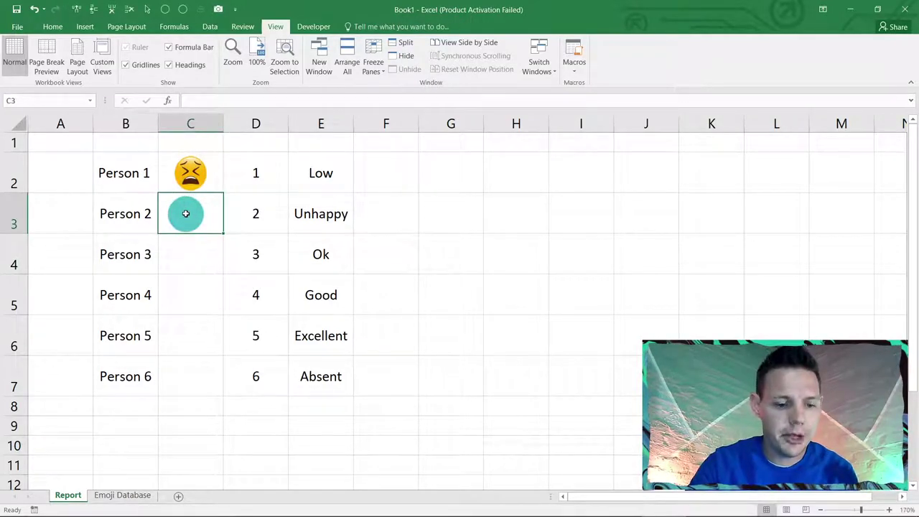
key("ctrl+v")
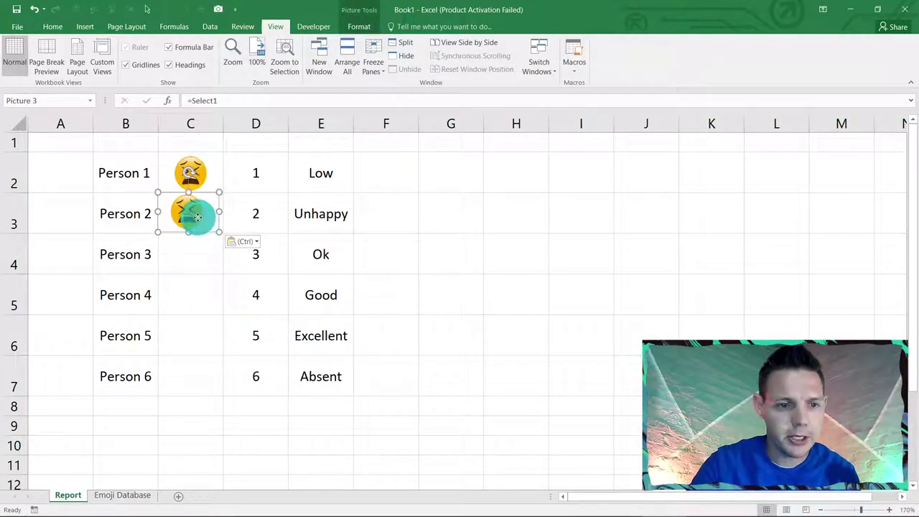
left_click(200, 217)
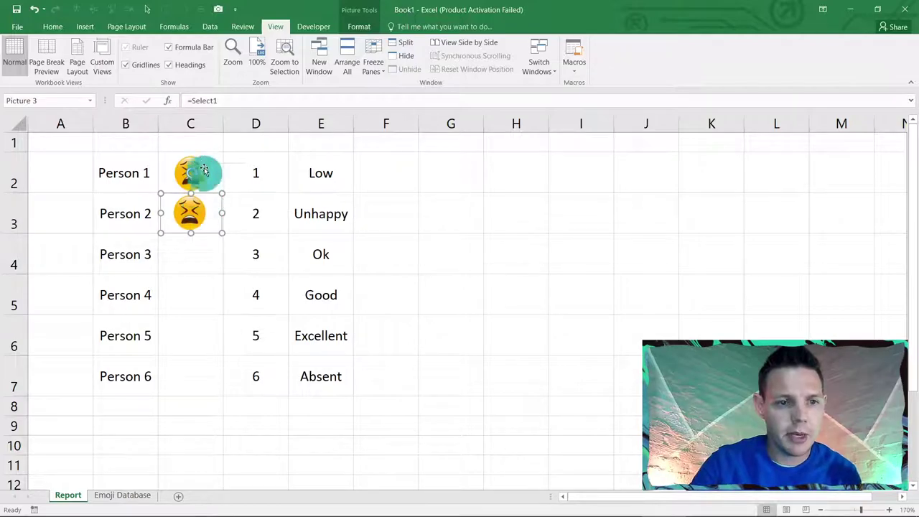
- Change the formula of Person 2's emoji picture to =Select2
left_click(220, 102)
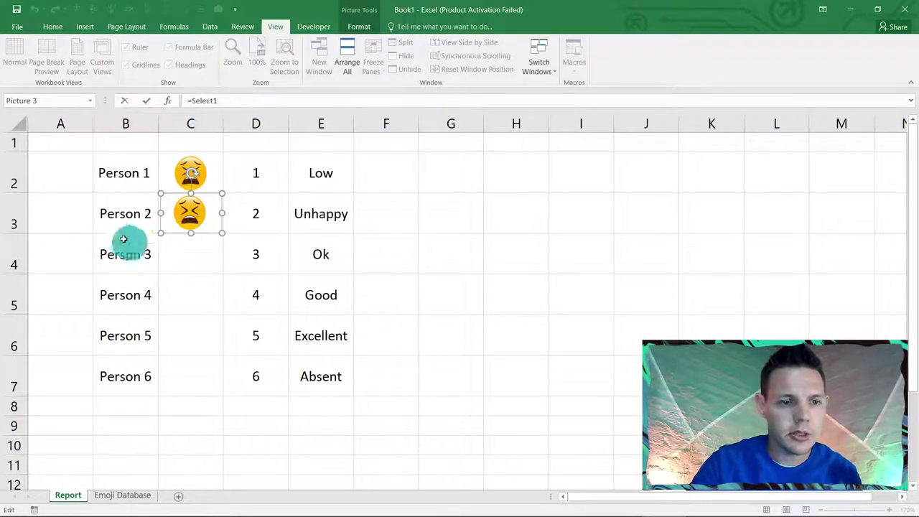
key("BackSpace")
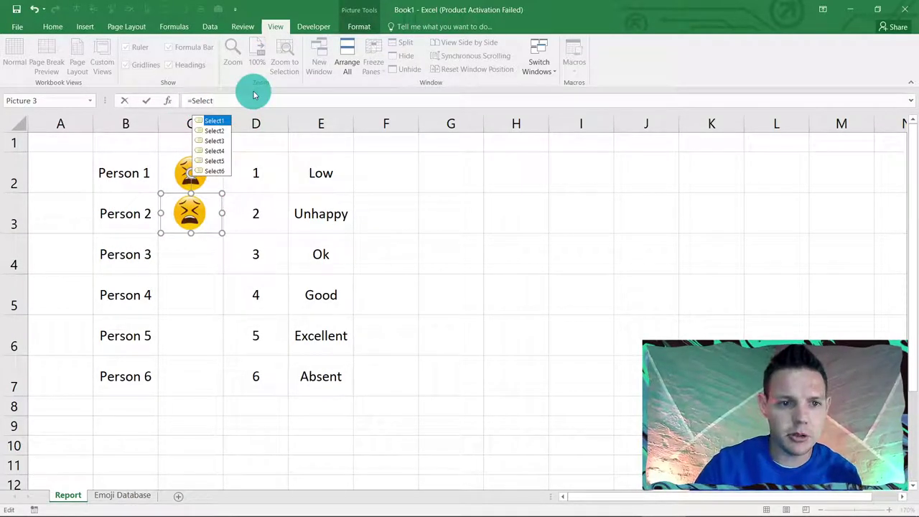
left_click(213, 133)
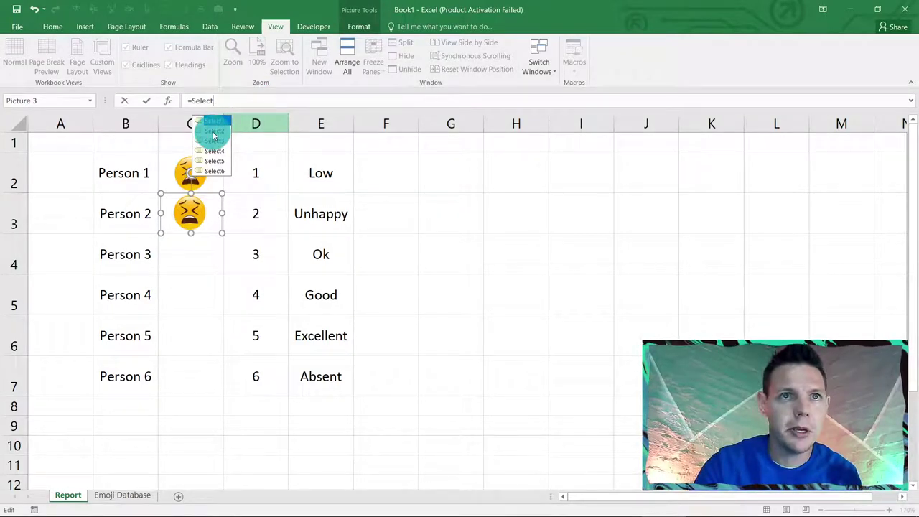
double_click(212, 133)
key("Return")
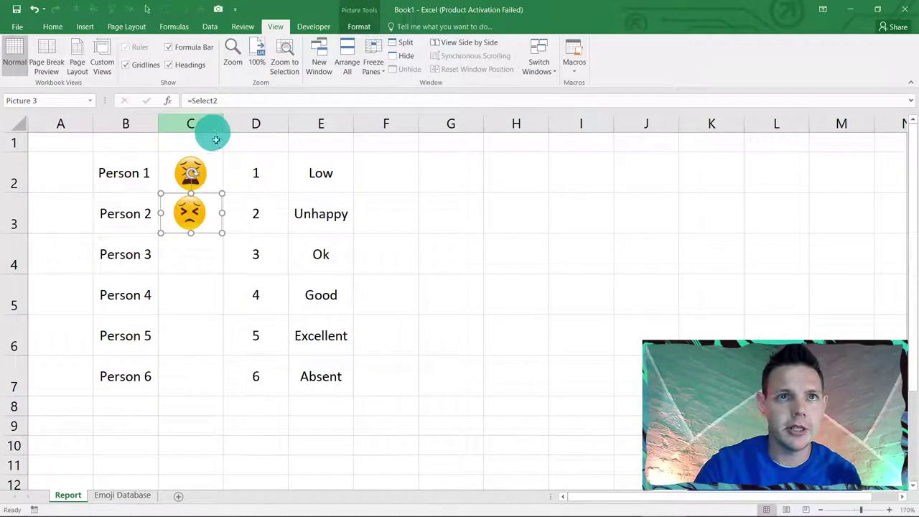
left_click(319, 215)
left_click(286, 224)
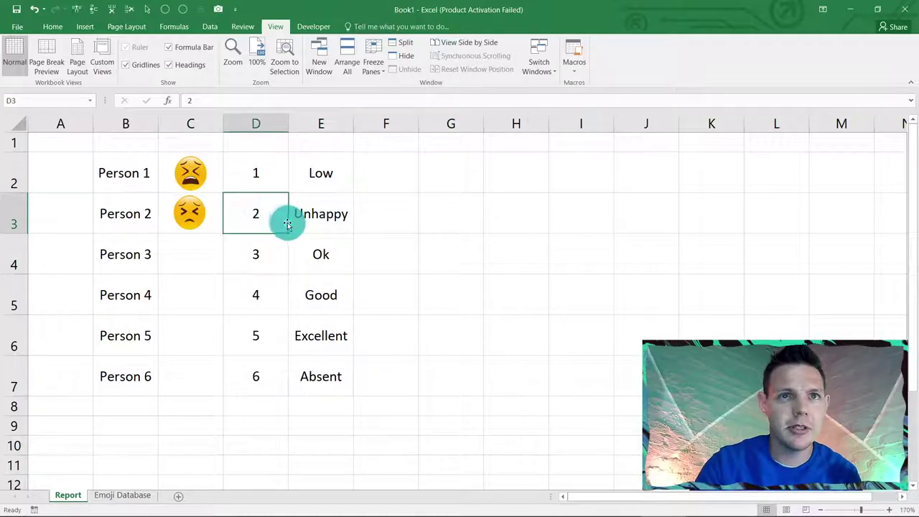
left_click(295, 227)
left_click(274, 226)
left_click(291, 228)
left_click(278, 226)
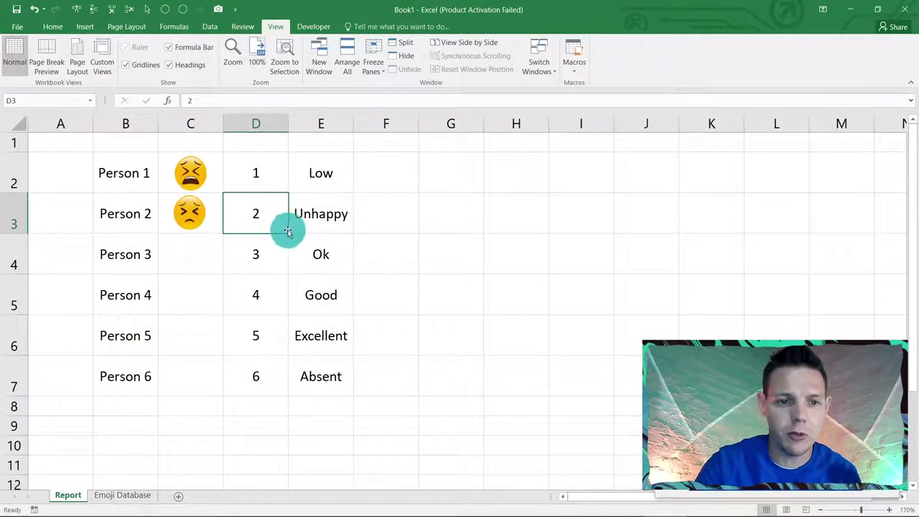
left_click(291, 229)
- Fill the rating 1 from cell D2 down through D7
left_click(280, 189)
left_click_drag(289, 192, 281, 389)
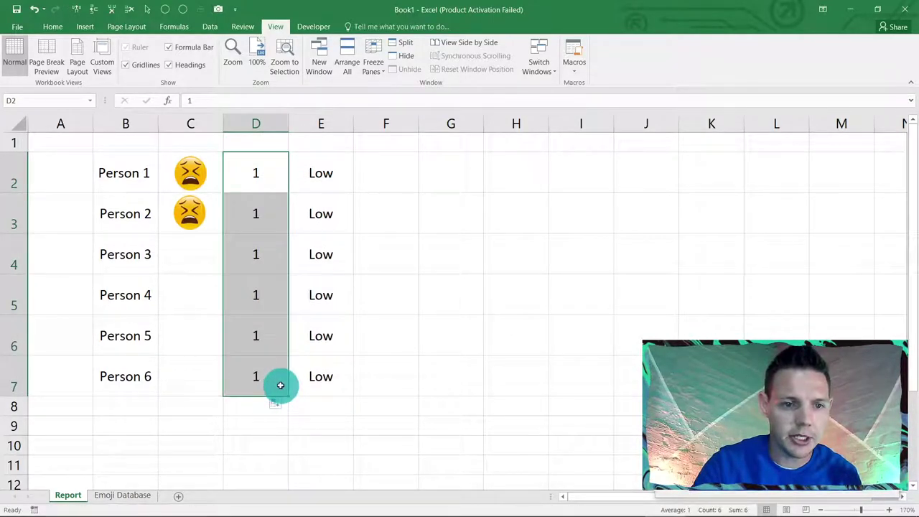
left_click_drag(316, 215, 416, 299)
- Choose the rating 2 for Person 2 in cell D3
left_click(273, 220)
left_click(294, 229)
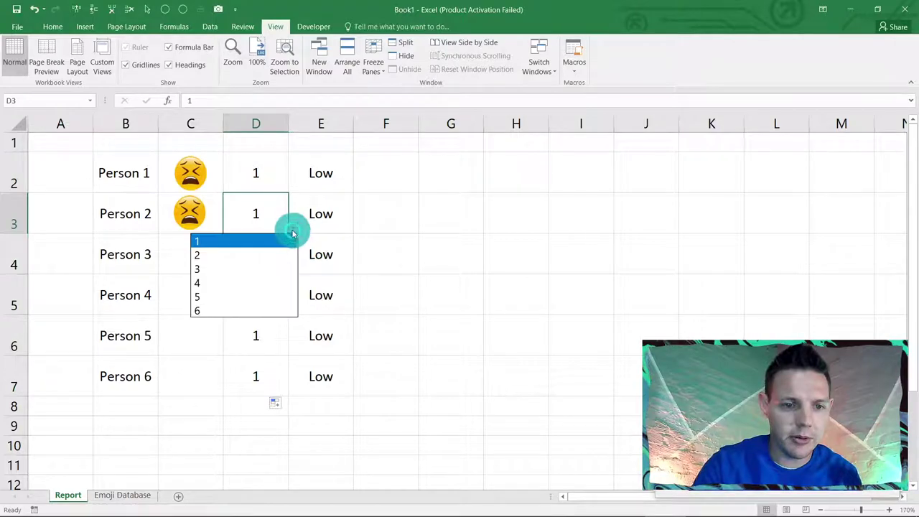
left_click(285, 253)
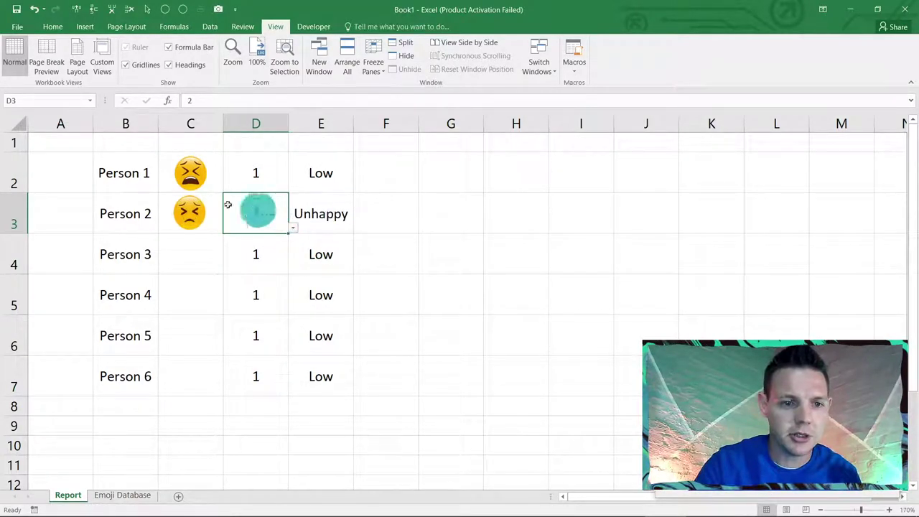
- Copy Person 2's emoji picture into cell C4 for Person 3 and change its formula to =Select3
left_click(200, 219)
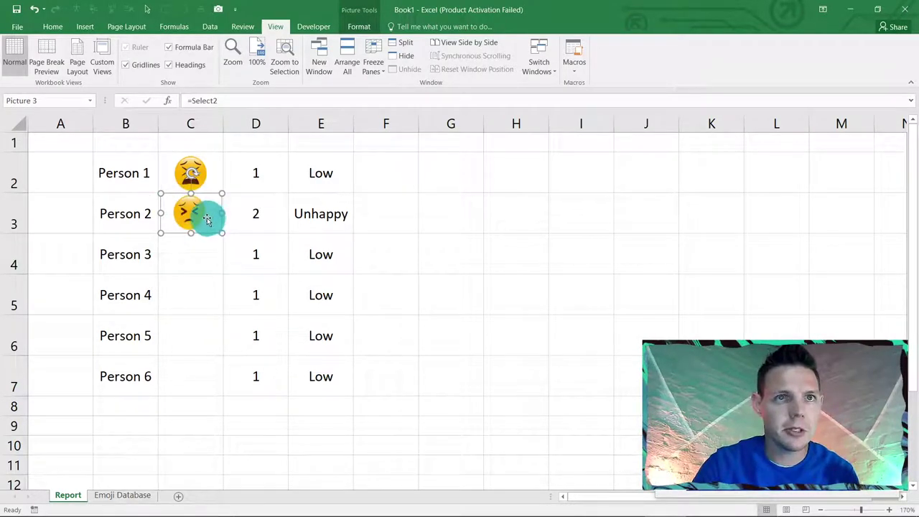
left_click(202, 254)
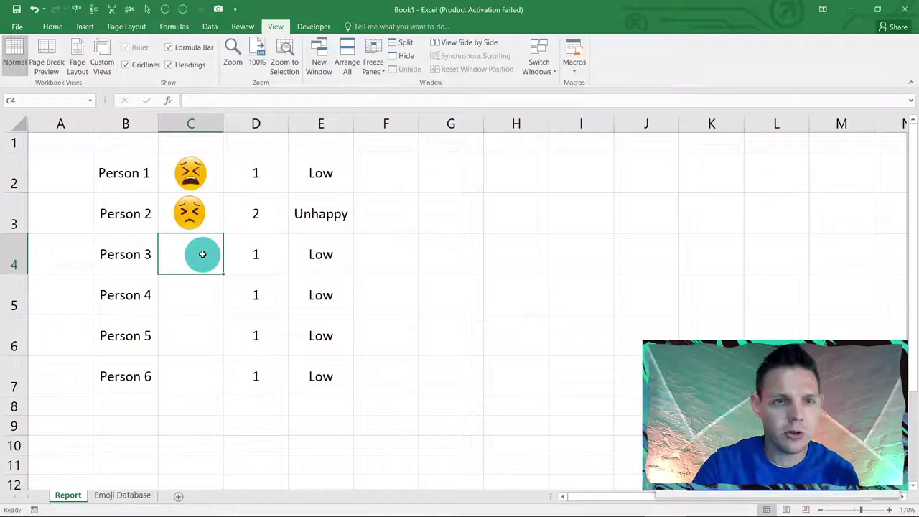
key("ctrl+v")
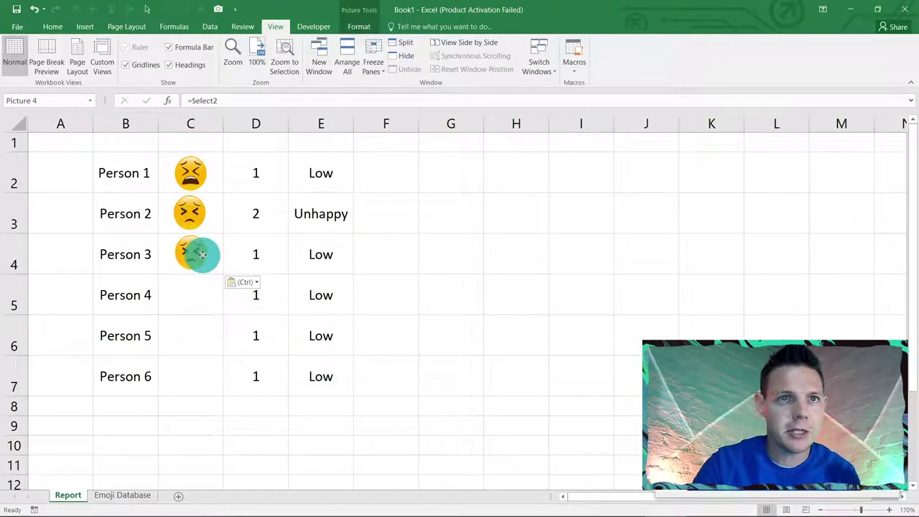
left_click(201, 254)
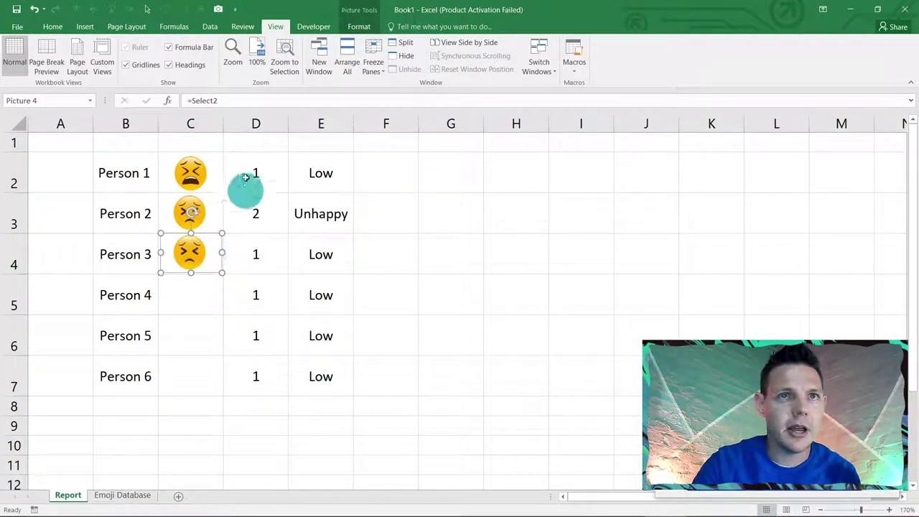
left_click(219, 98)
key("BackSpace")
type("3")
key("Return")
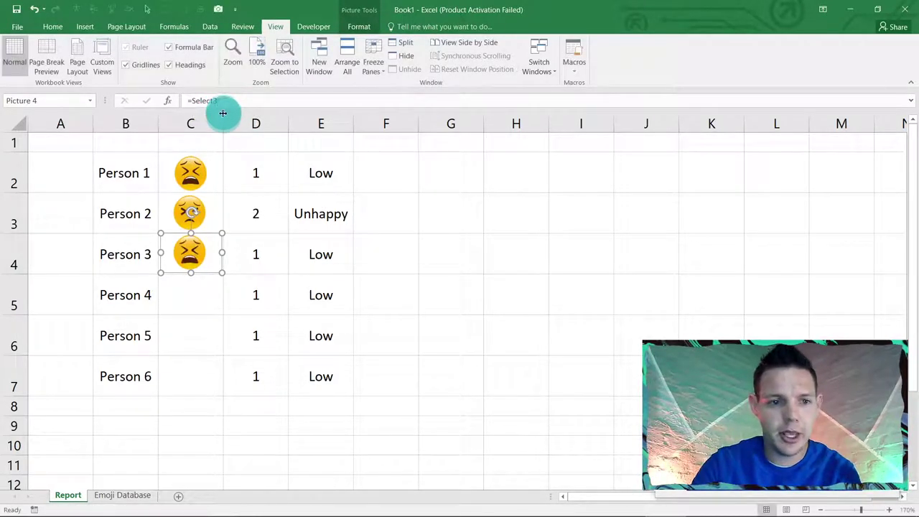
- Choose the rating 3 for Person 3 in cell D4
left_click(251, 254)
left_click(293, 269)
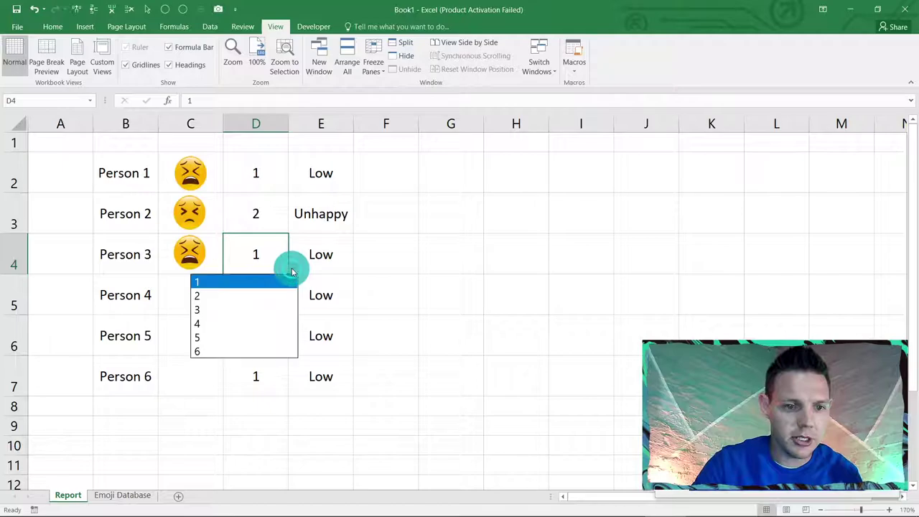
left_click(283, 307)
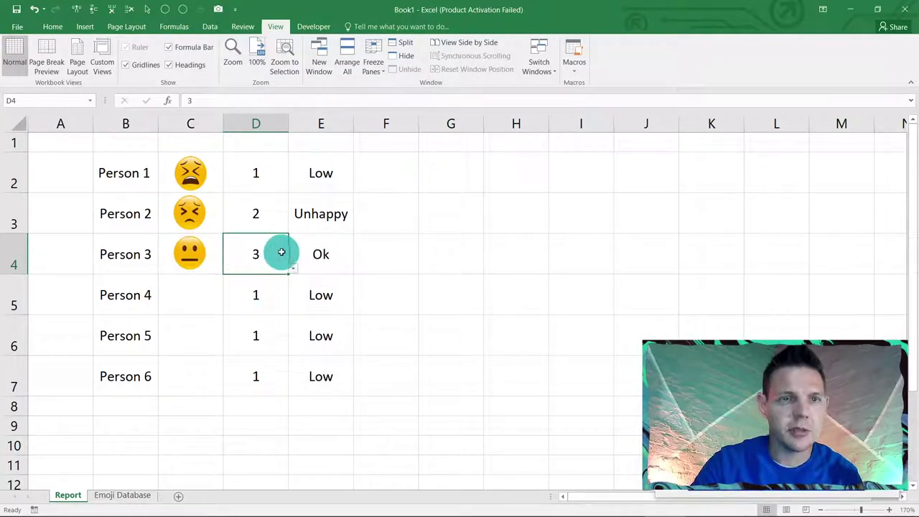
- Copy Person 3's emoji picture into cell C5 for Person 4 and change its formula to =Select4
left_click(193, 253)
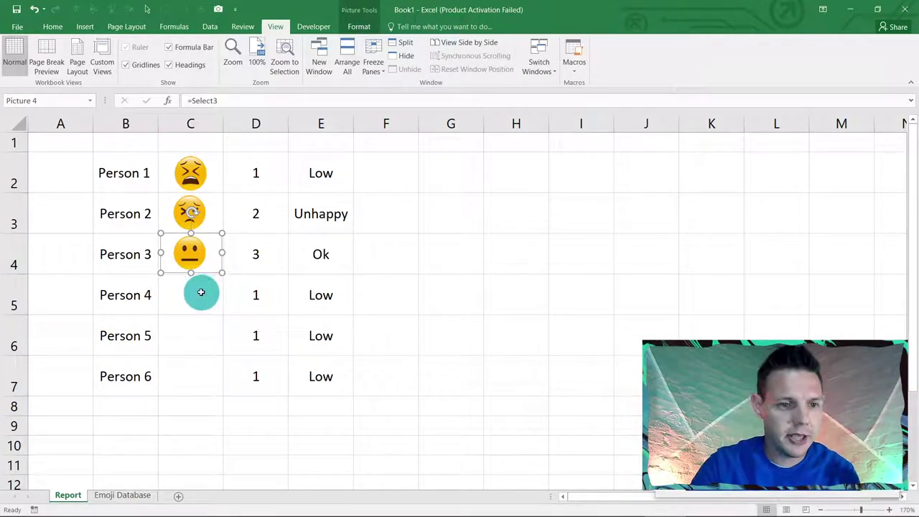
left_click(201, 293)
key("ctrl+v")
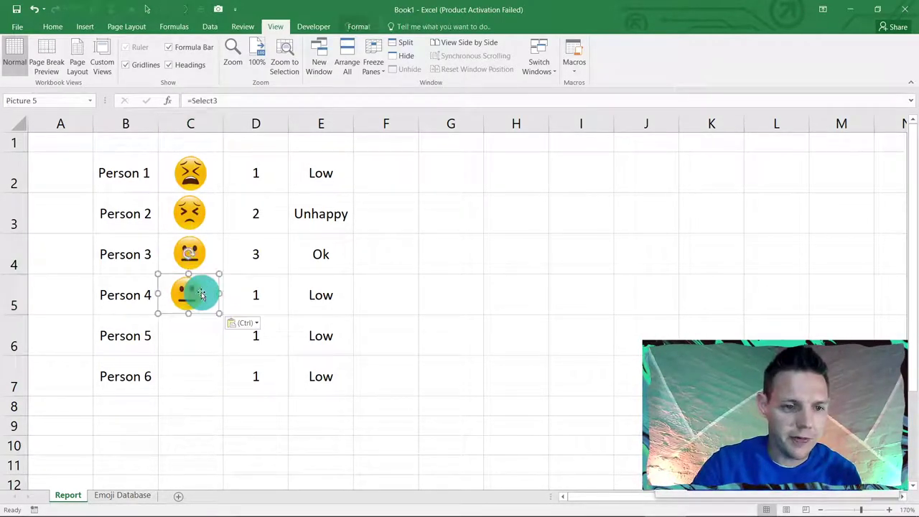
left_click(222, 103)
key("BackSpace")
type("4")
key("Return")
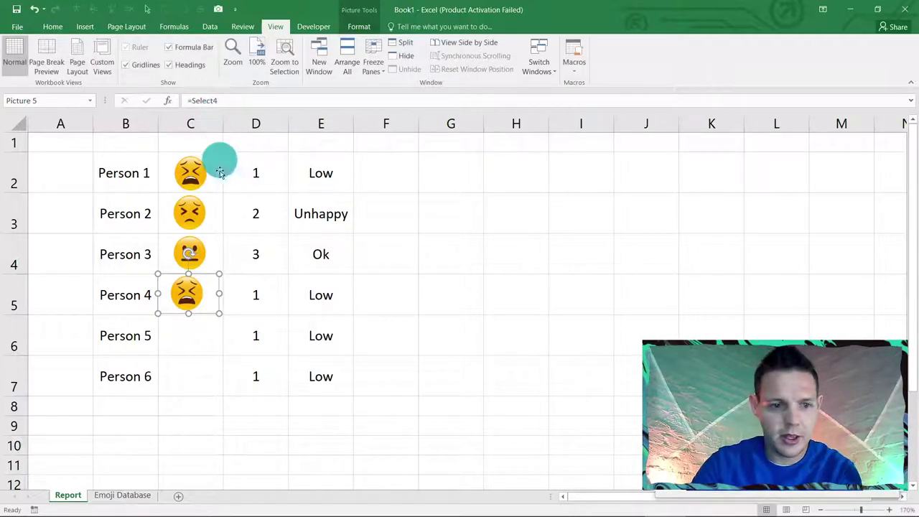
- Choose the rating 4 for Person 4 in cell D5 and centre the emoji picture in C5
left_click(272, 291)
left_click(292, 309)
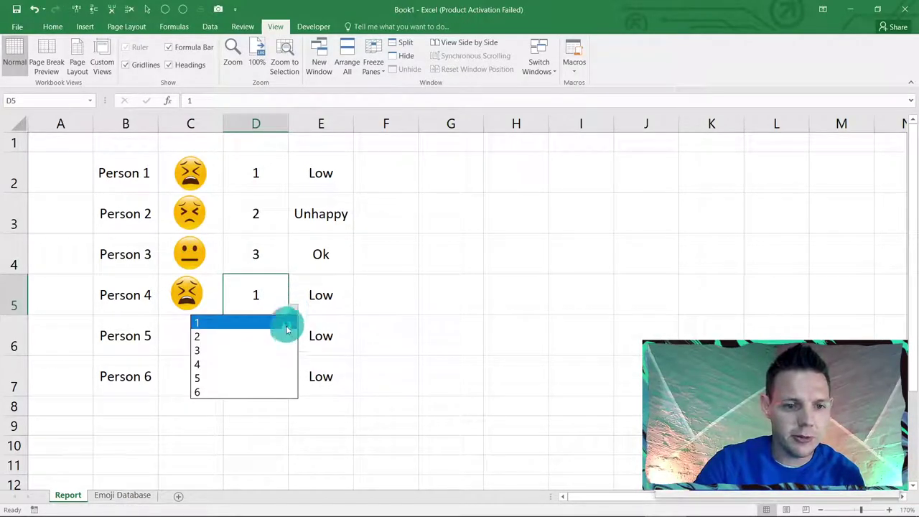
left_click(283, 364)
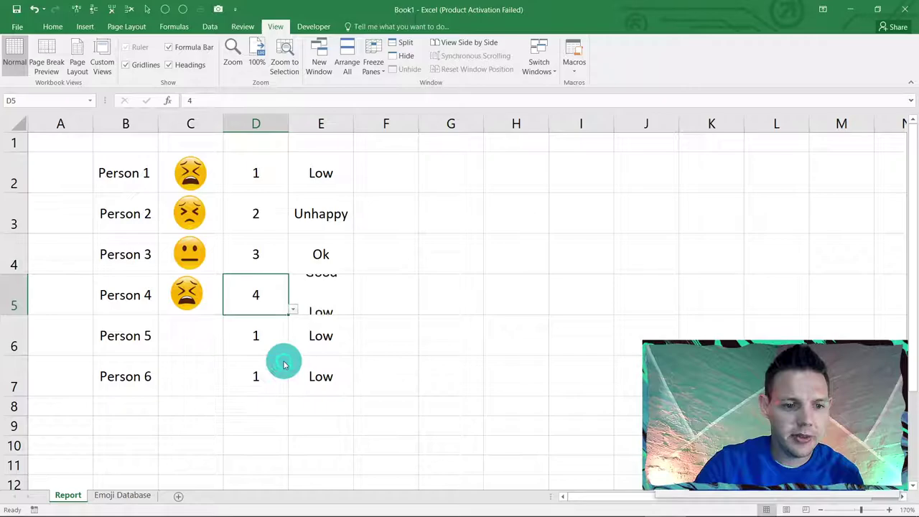
left_click(193, 295)
left_click(426, 302)
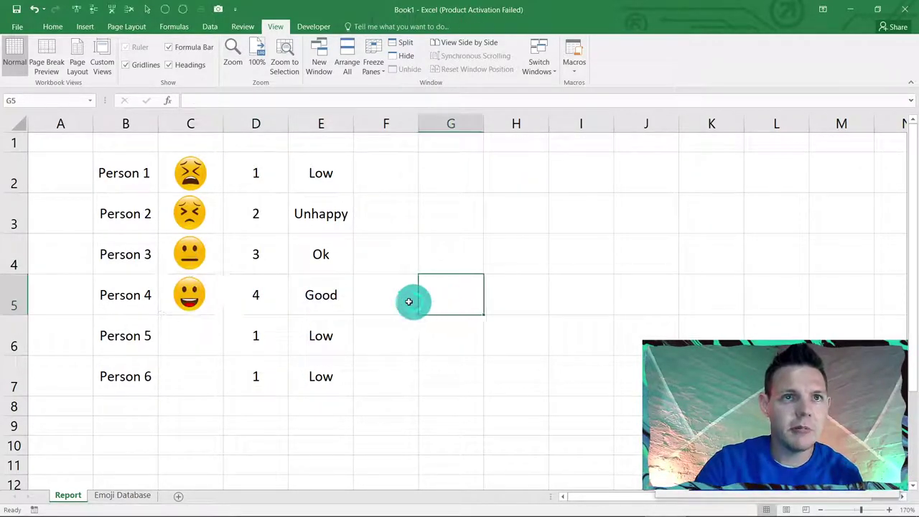
- Copy Person 4's emoji picture into cell C6 for Person 5 and change its formula to =Select5
left_click(220, 298)
left_click(197, 293)
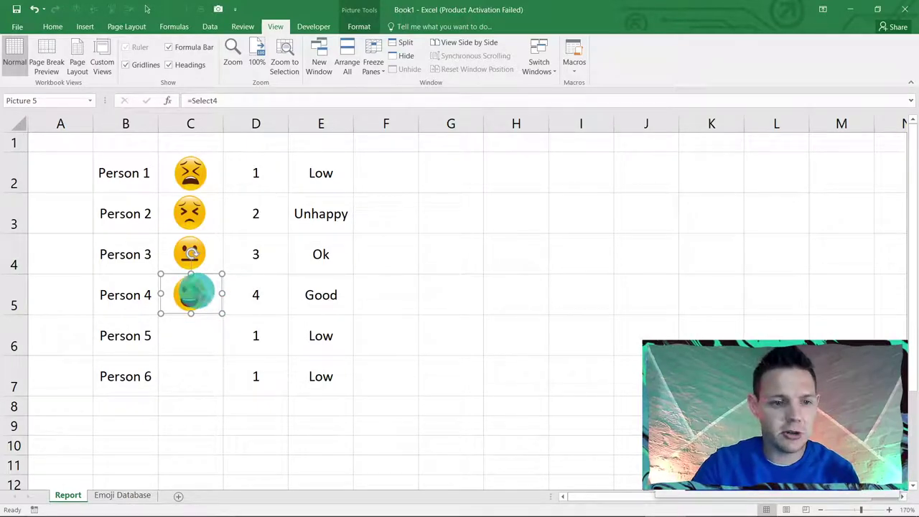
left_click(194, 330)
key("ctrl+v")
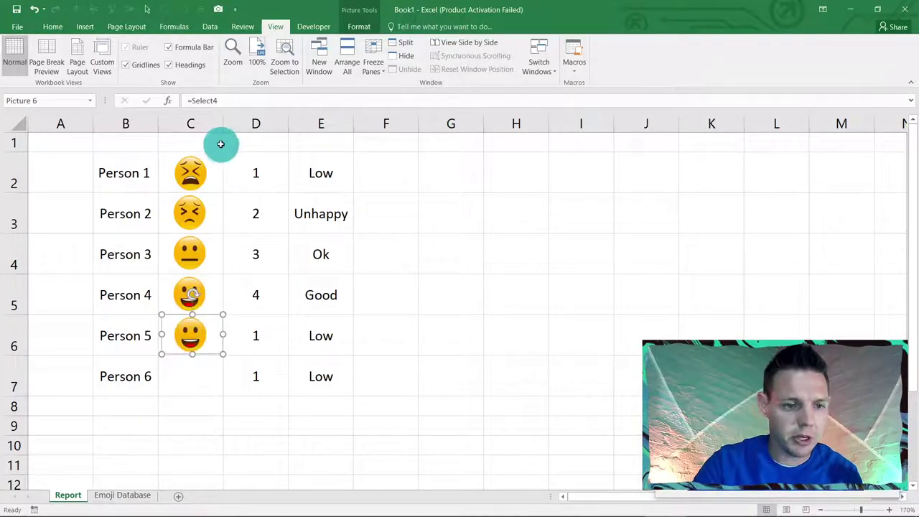
left_click(242, 102)
key("BackSpace")
type("5")
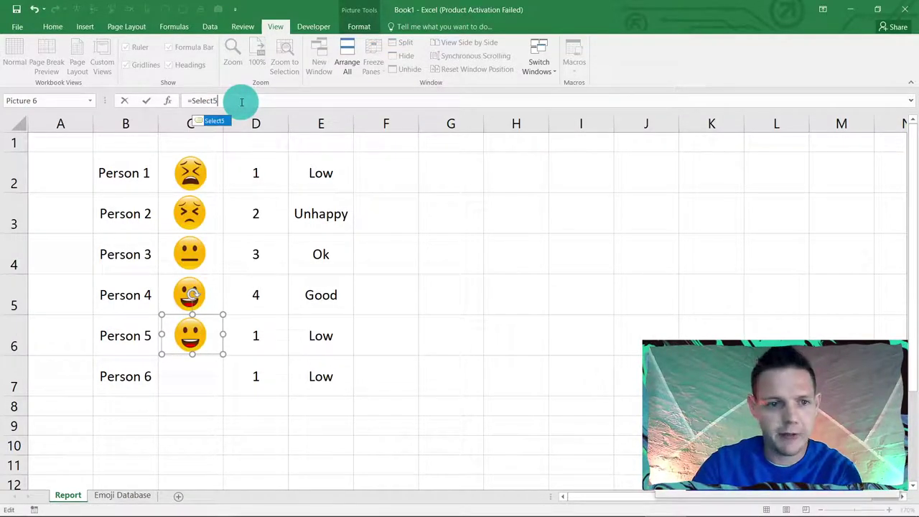
key("Return")
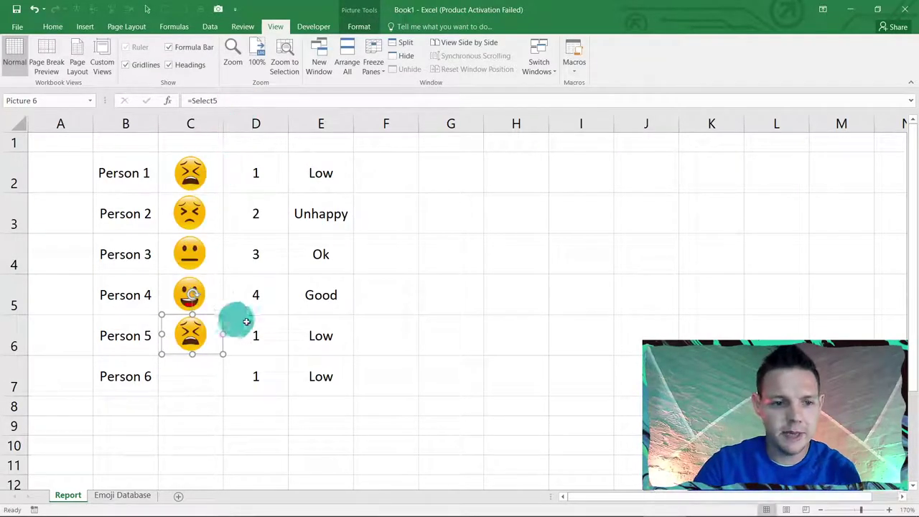
- Choose the rating 5 for Person 5 in cell D6
left_click(252, 332)
left_click(293, 354)
left_click(277, 417)
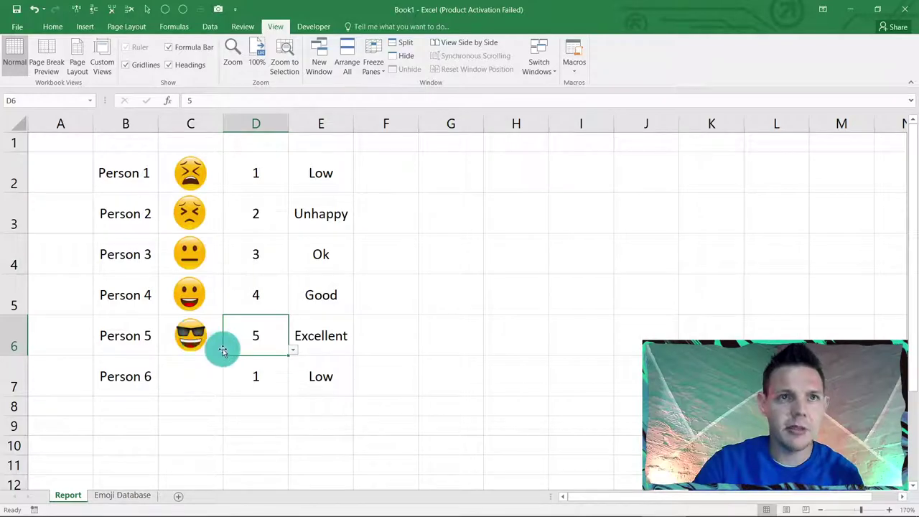
- Copy Person 5's emoji picture into cell C7 for Person 6 and change its formula to =Select6
left_click(206, 334)
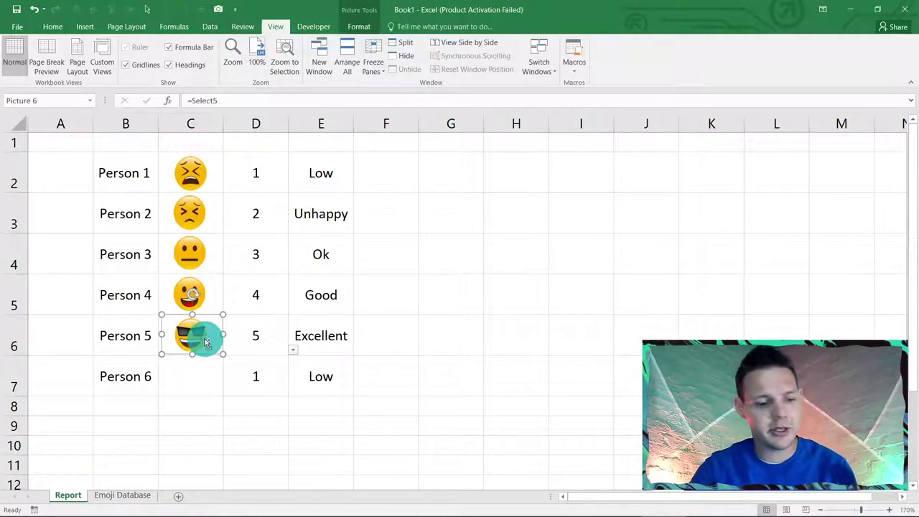
left_click(197, 376)
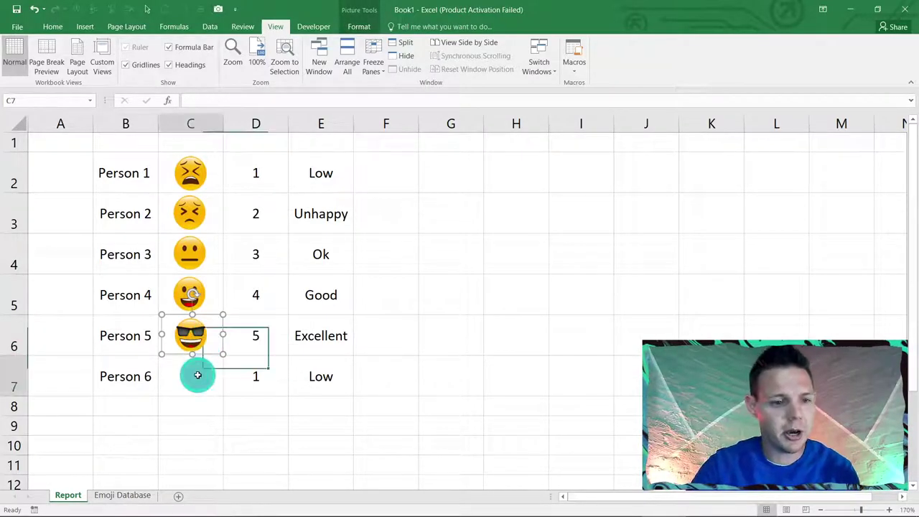
left_click(189, 329)
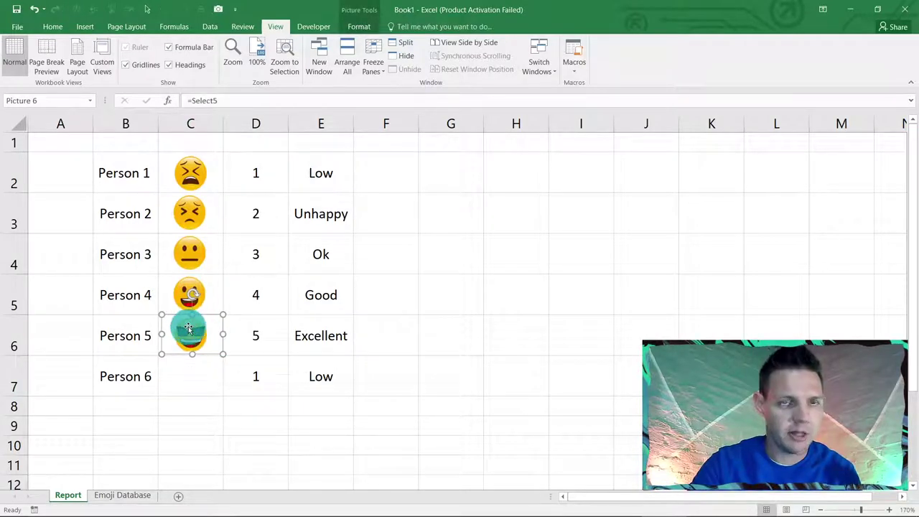
key("ctrl+c")
left_click(191, 376)
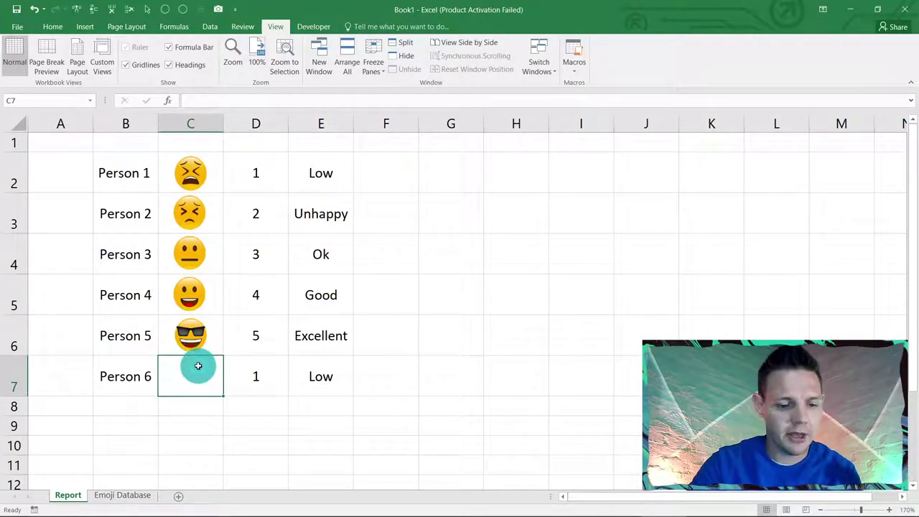
key("ctrl+v")
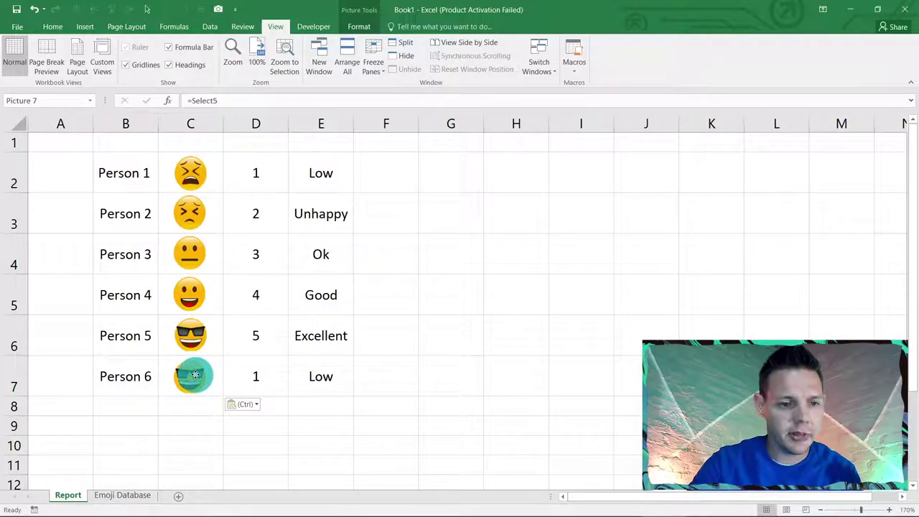
left_click(224, 103)
key("BackSpace")
type("6")
key("Return")
- Choose the rating 6 for Person 6 in cell D7
left_click(258, 380)
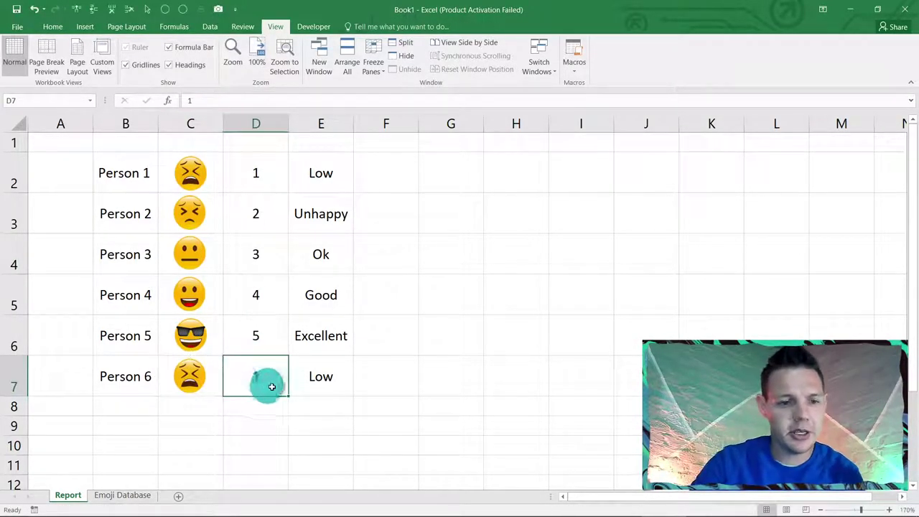
left_click(293, 391)
left_click(281, 473)
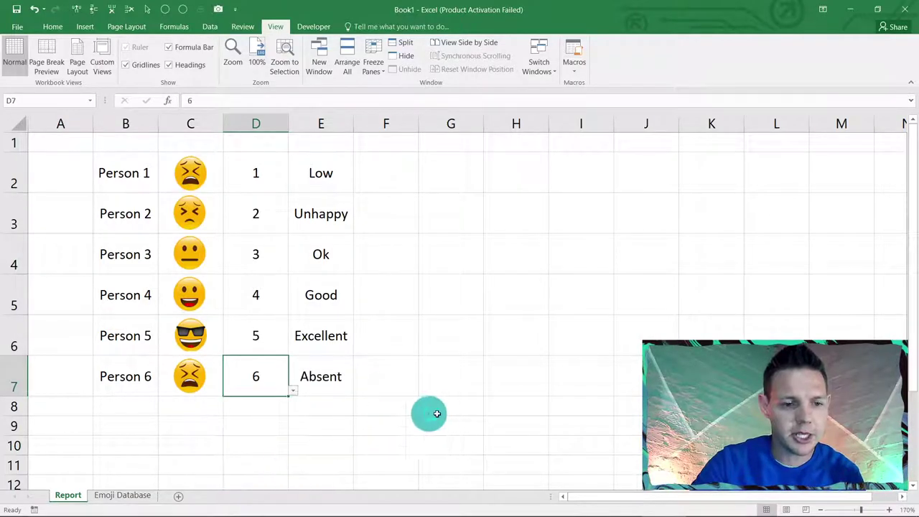
left_click(441, 406)
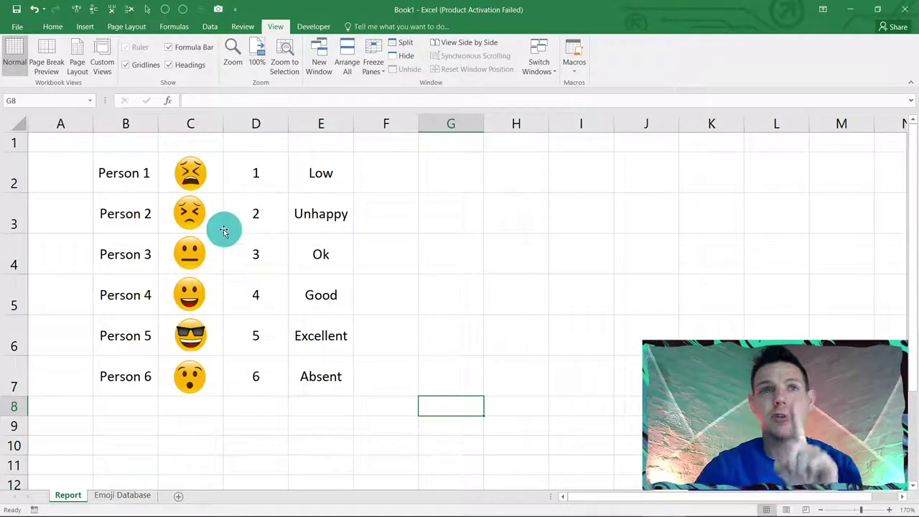
- Change the ratings in D2, D3 and D4 to 6, 5 and 4 for Persons 1 to 3
left_click(245, 170)
left_click(293, 186)
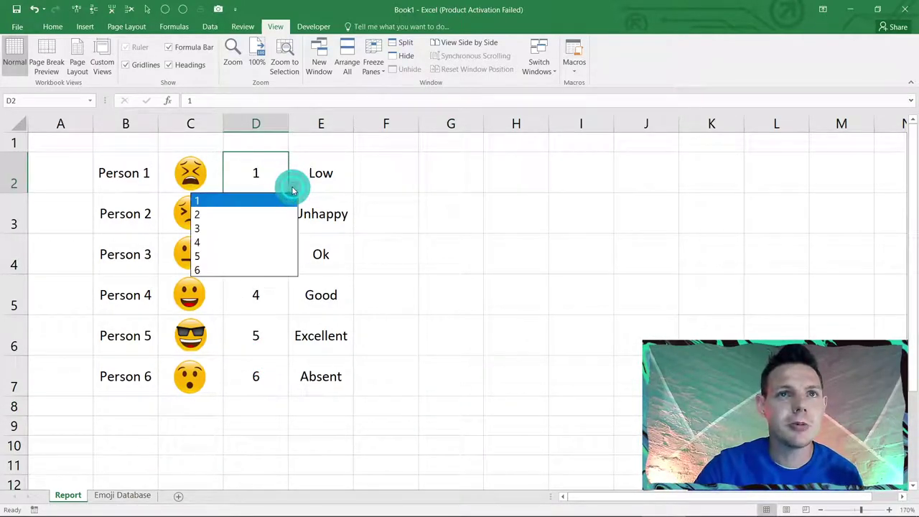
left_click(279, 269)
left_click(277, 203)
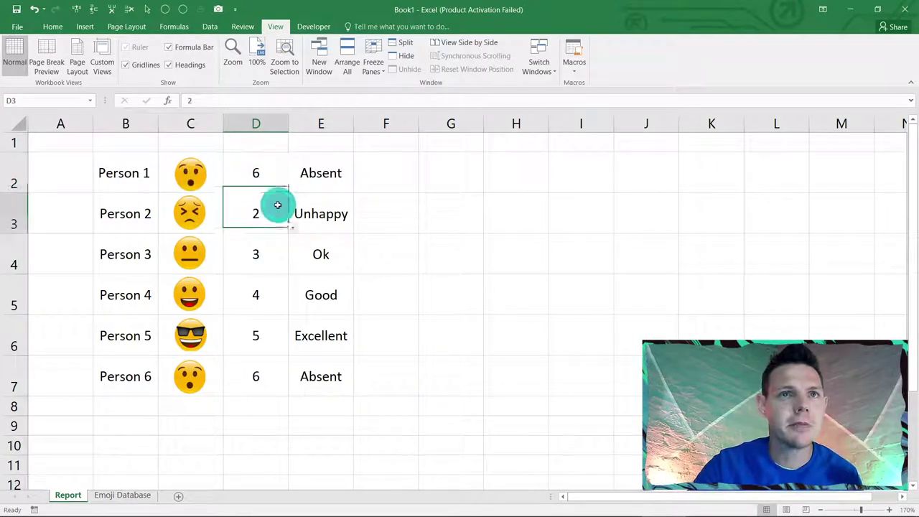
left_click(291, 229)
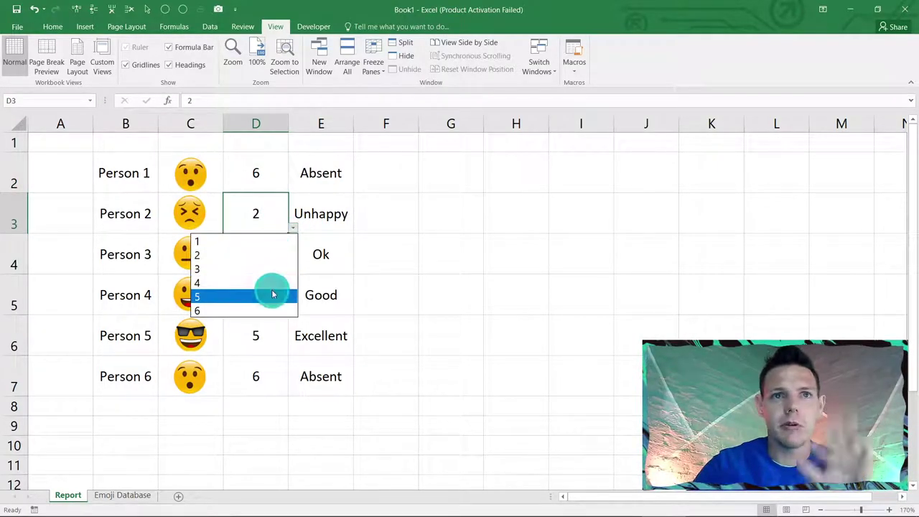
left_click(273, 293)
left_click(277, 248)
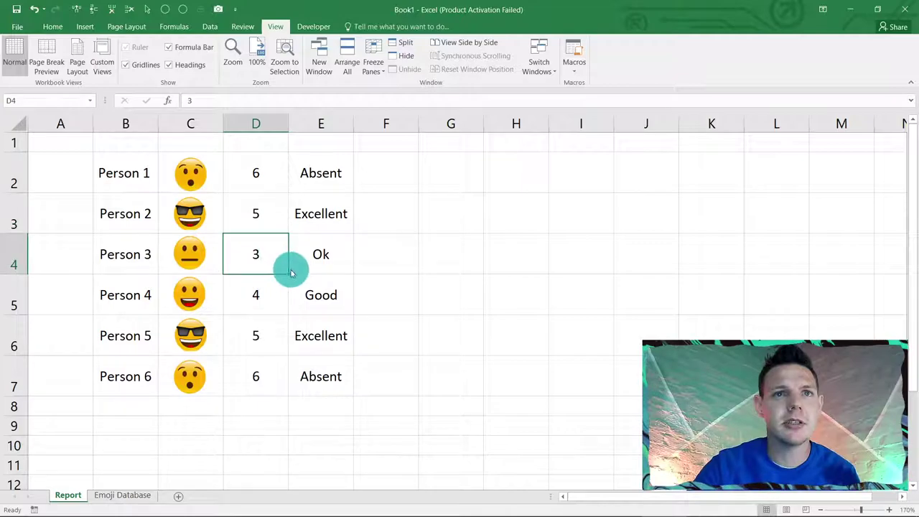
left_click(292, 269)
left_click(275, 323)
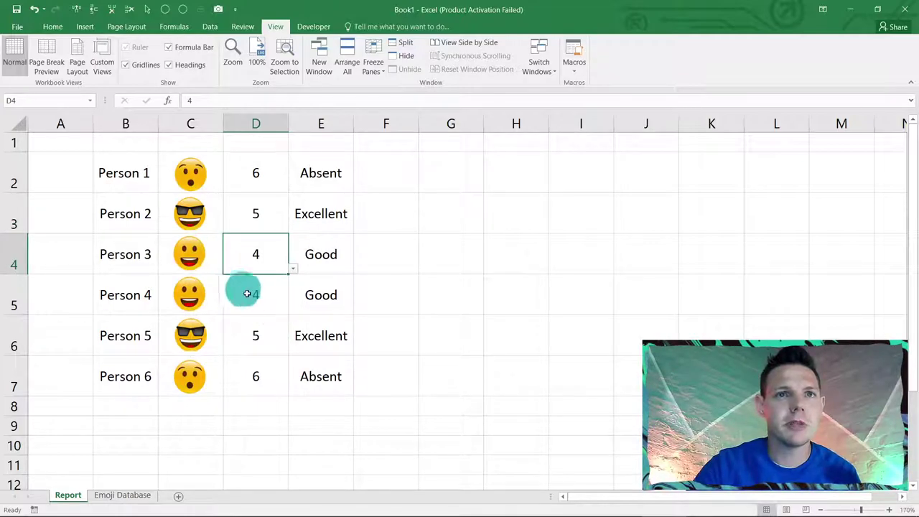
- Change the ratings in D5, D6 and D7 to 3, 2 and 1 for Persons 4 to 6
left_click(256, 296)
left_click(292, 308)
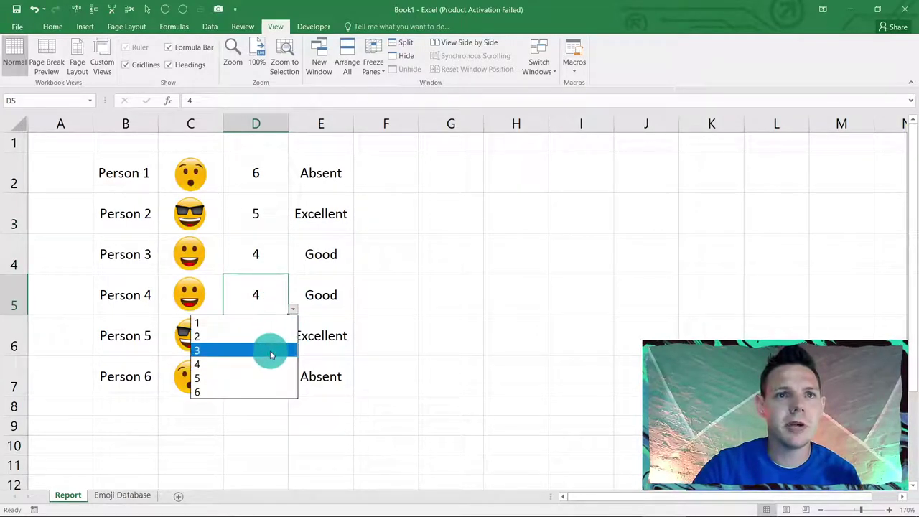
left_click(266, 348)
left_click(261, 336)
left_click(293, 349)
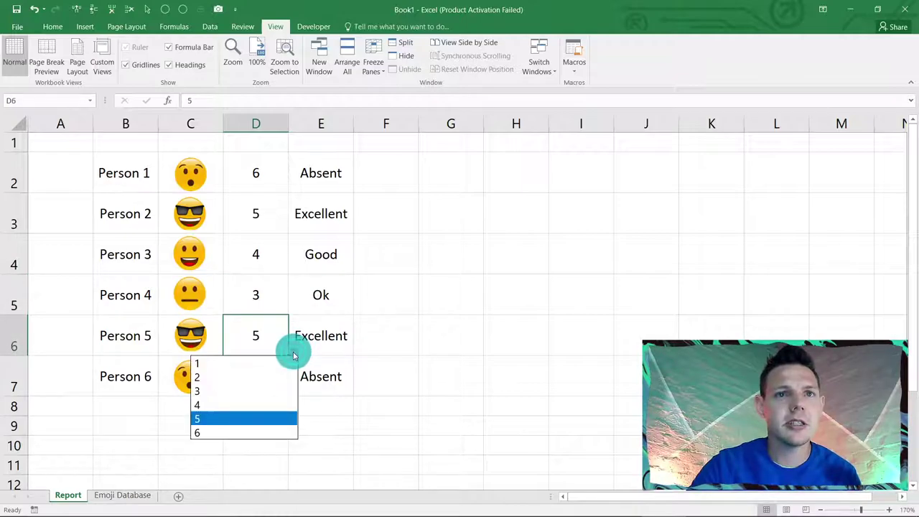
left_click(280, 377)
left_click(285, 384)
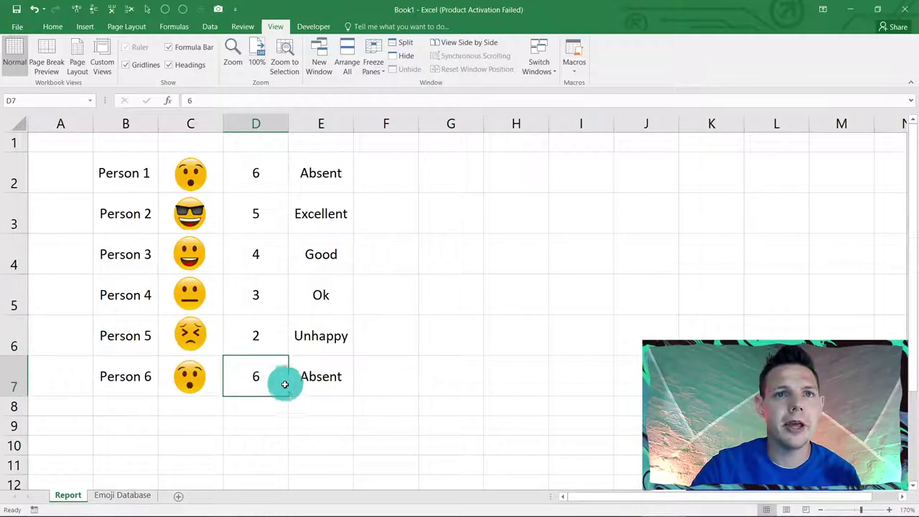
left_click(292, 392)
left_click(285, 402)
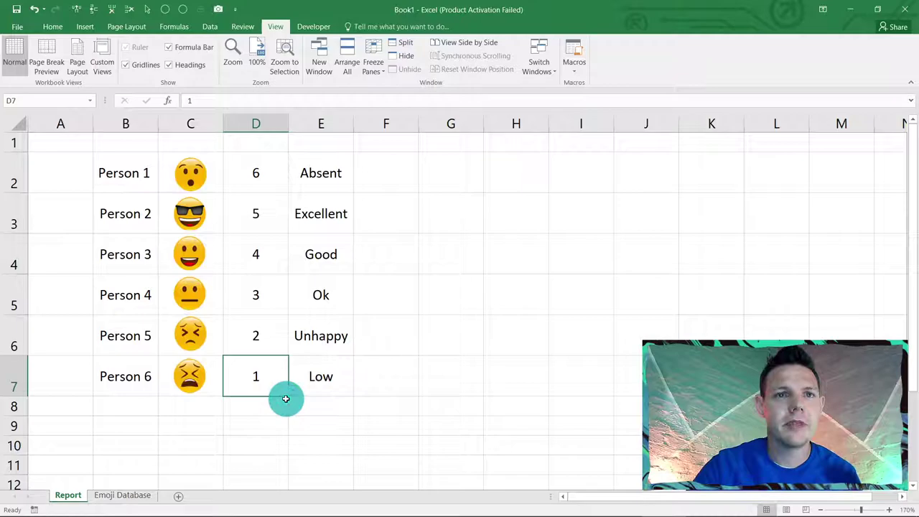
left_click(316, 421)
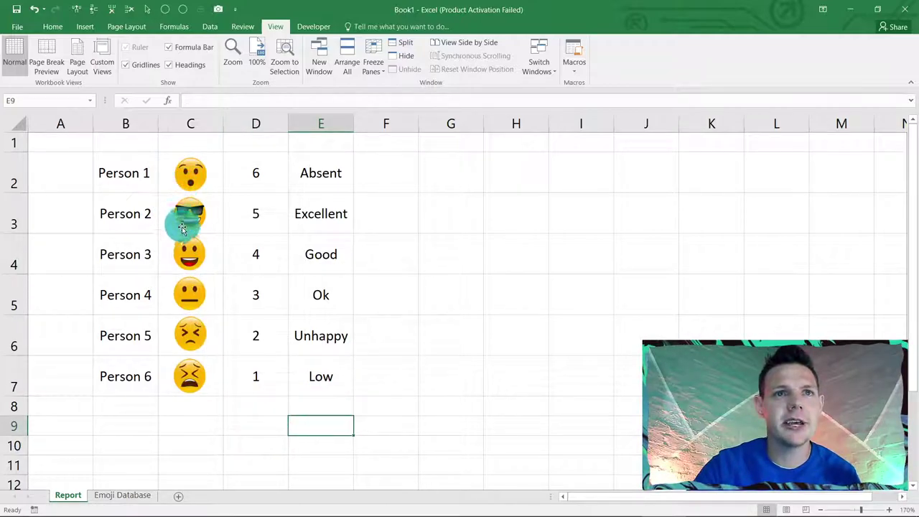